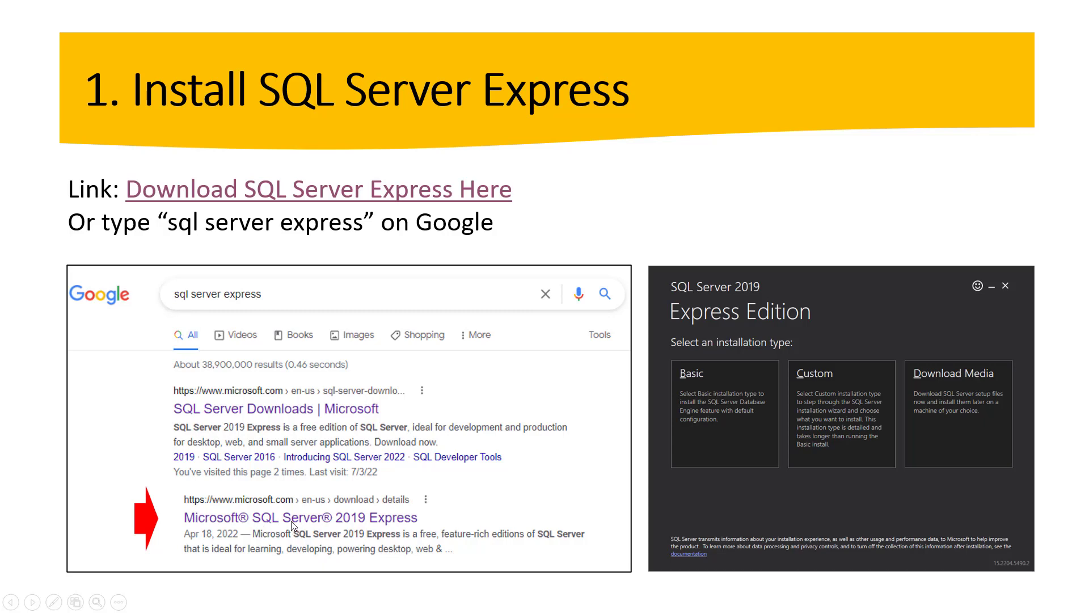
Open the SQL Server 2019 Express download page and review its Details, System Requirements, Install Instructions and Additional Information sections
click(301, 196)
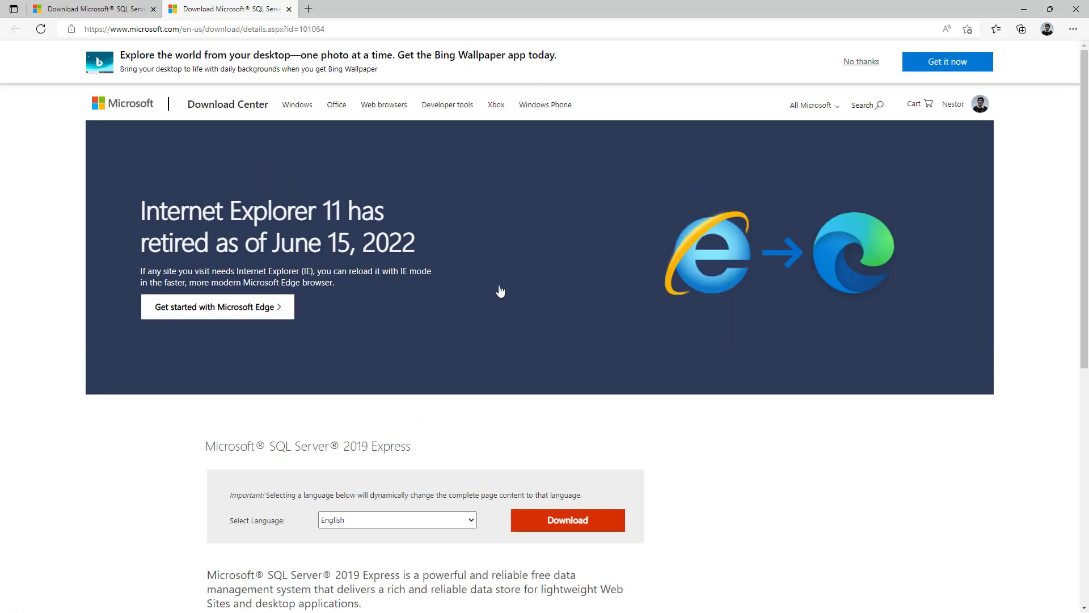
scroll(501, 291, down, 6)
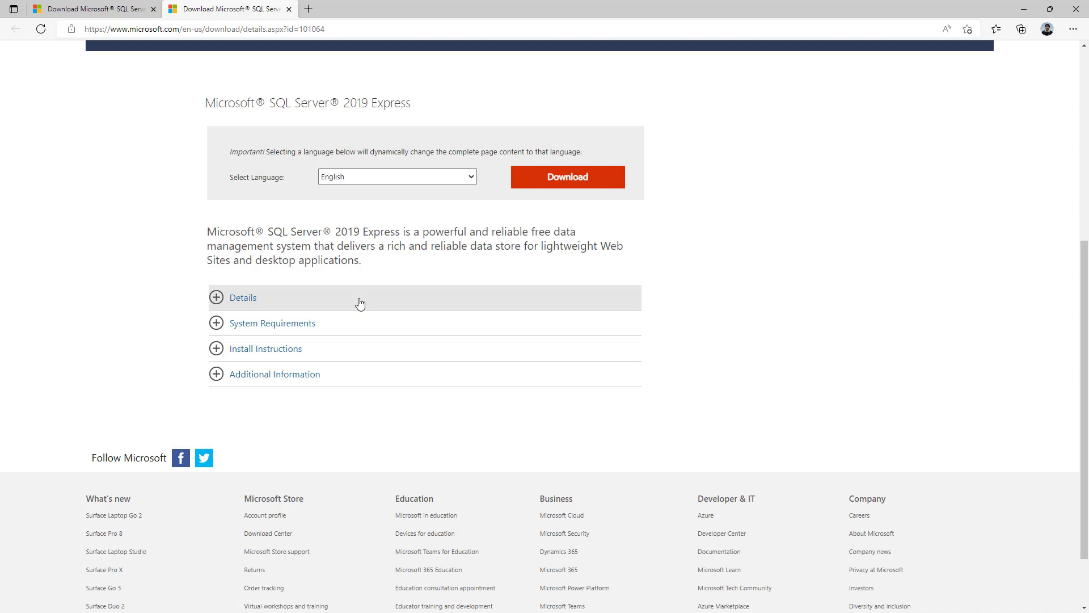
click(253, 300)
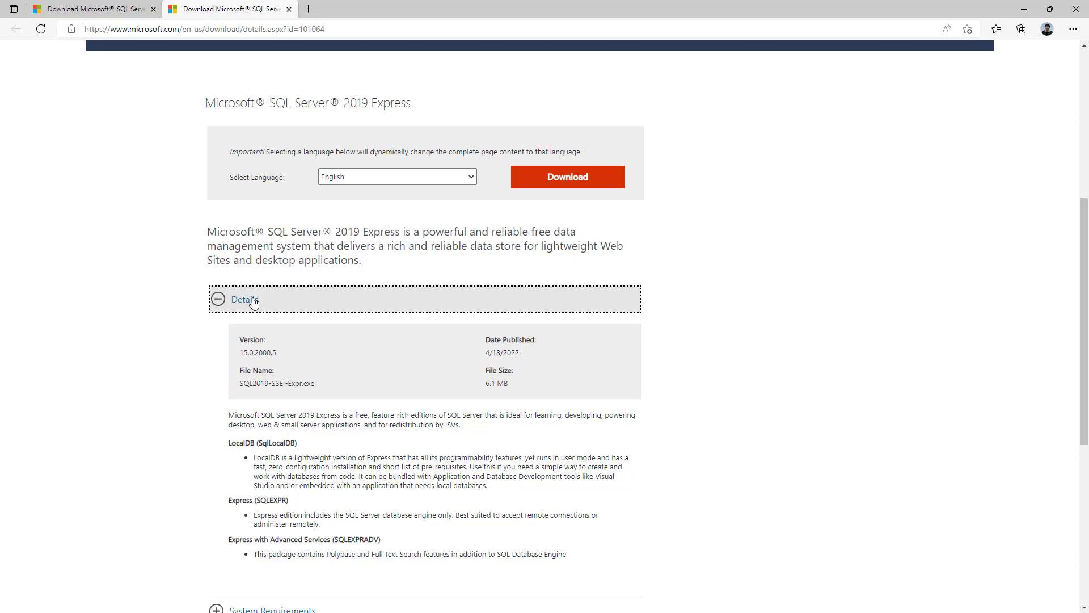
click(253, 300)
click(284, 331)
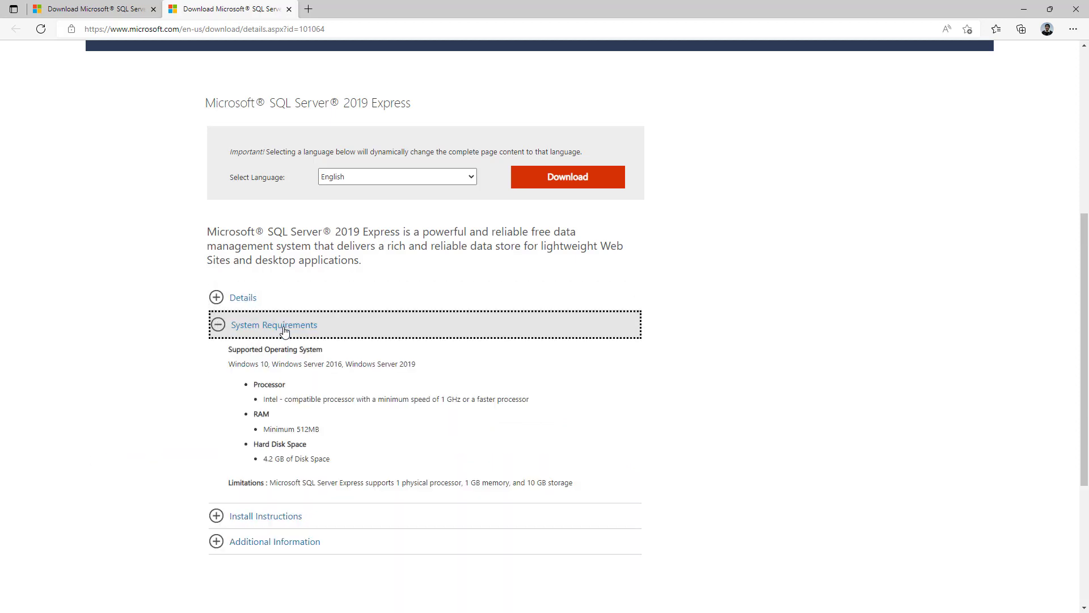
click(284, 331)
click(286, 350)
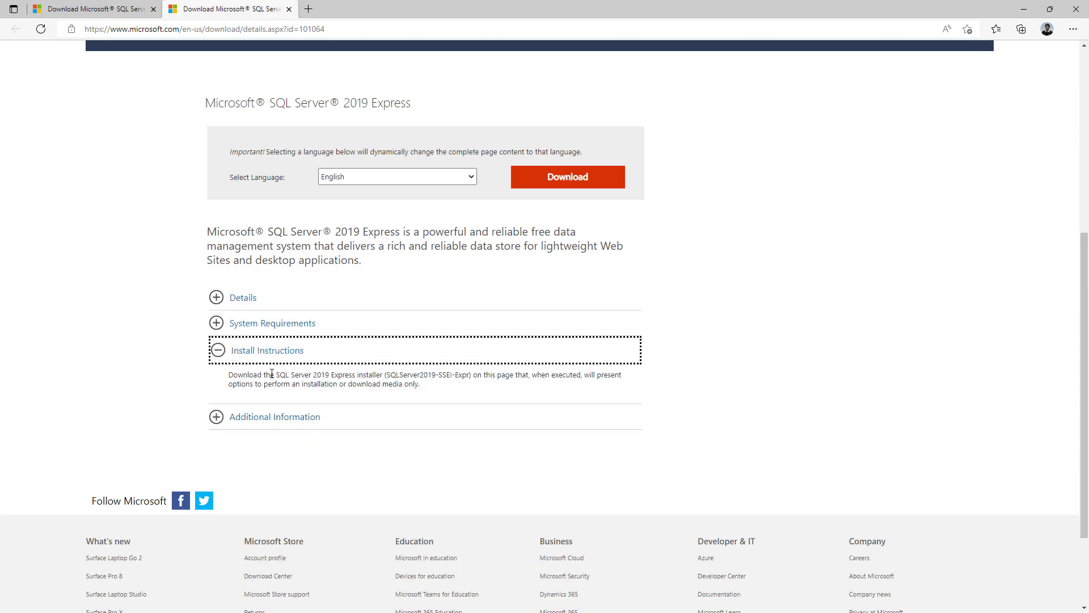
click(282, 354)
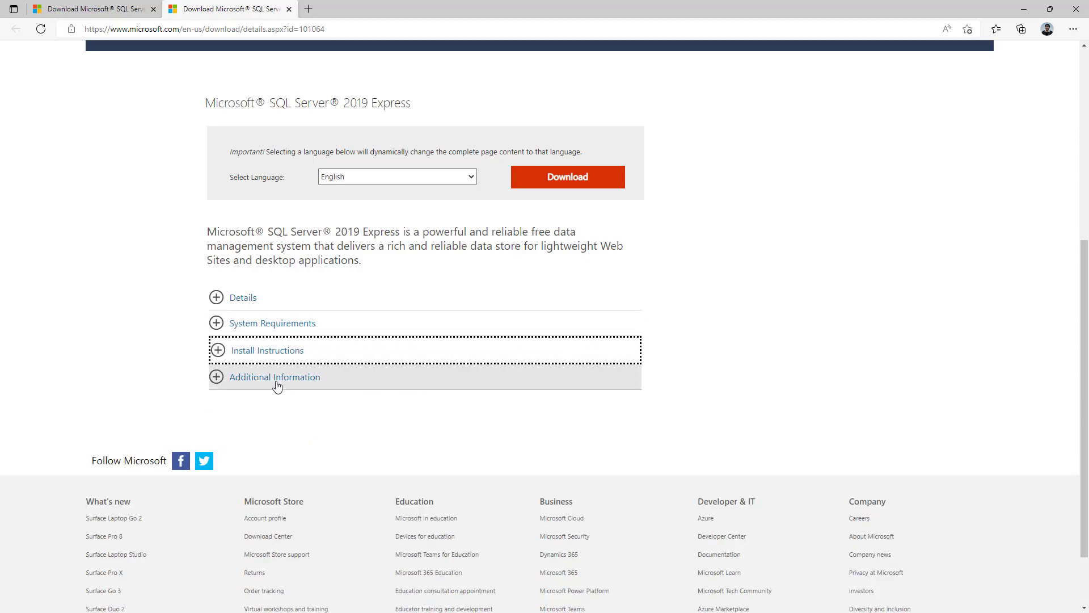
click(277, 386)
click(279, 379)
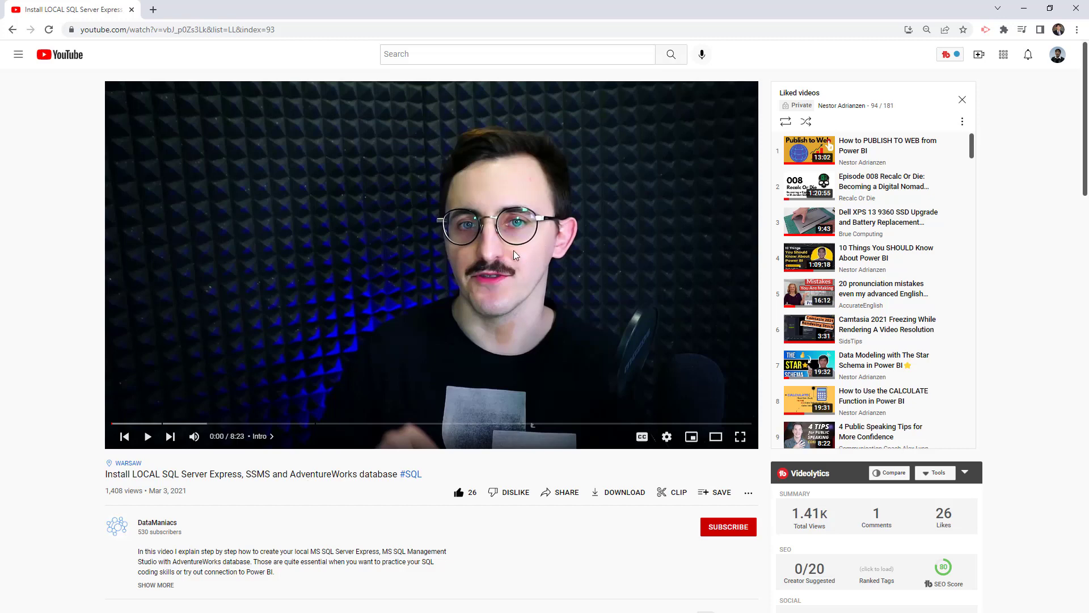
scroll(513, 251, down, 2)
scroll(457, 199, up, 2)
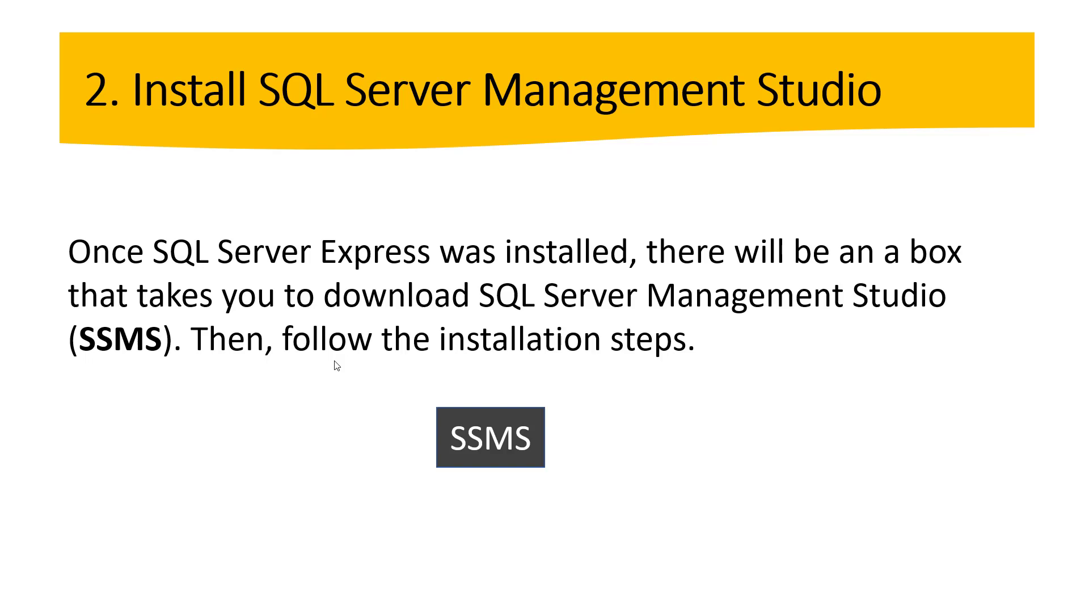
Follow the Adventure Works 2020 Database link and download the Adventure Works DW 2020.bak file from the GitHub repository
click(336, 365)
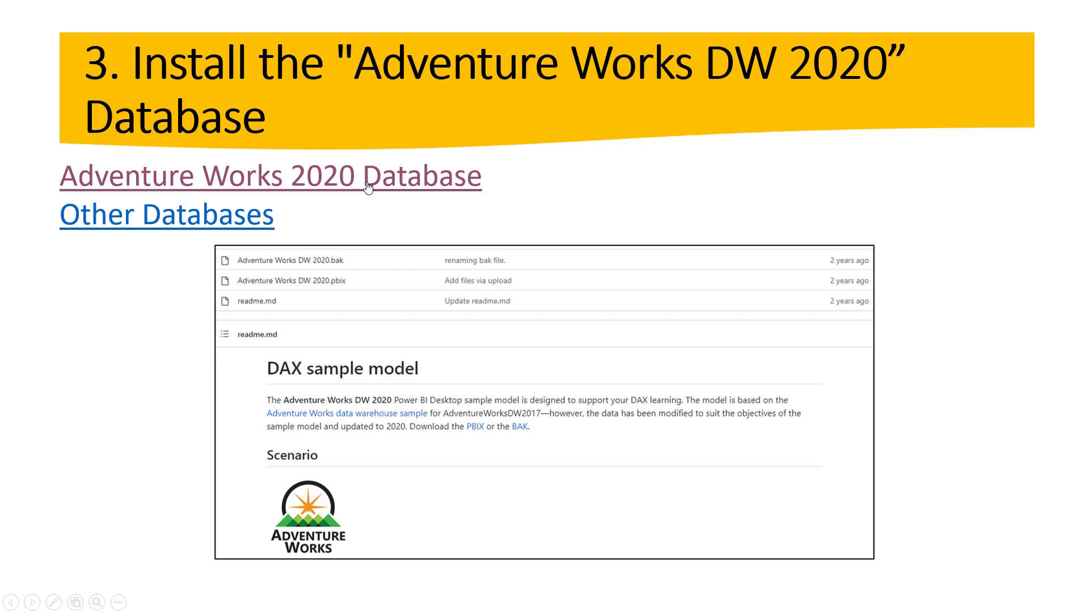
click(421, 194)
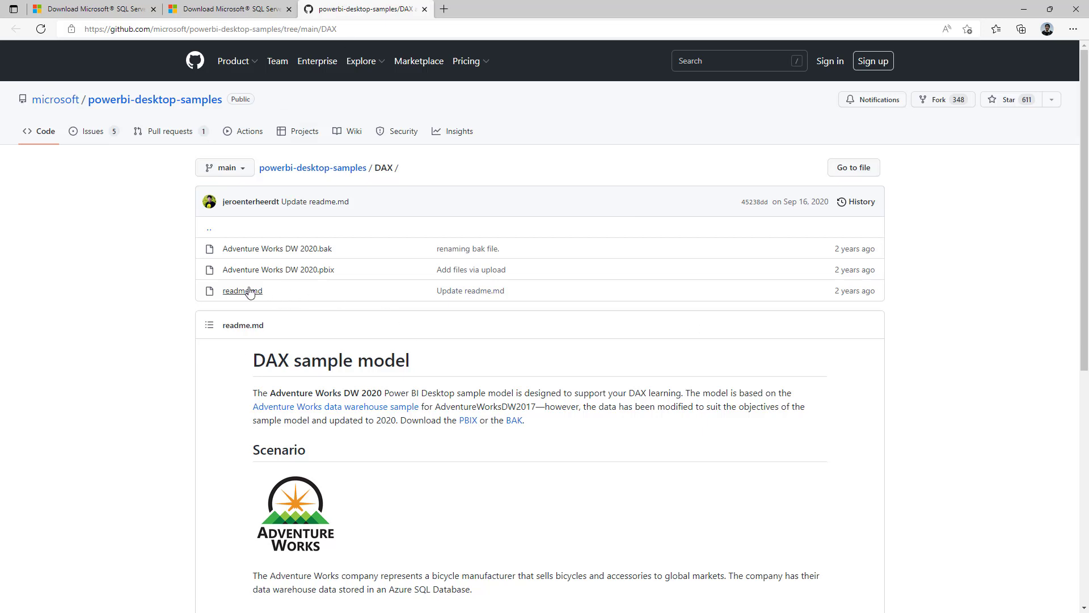
click(302, 256)
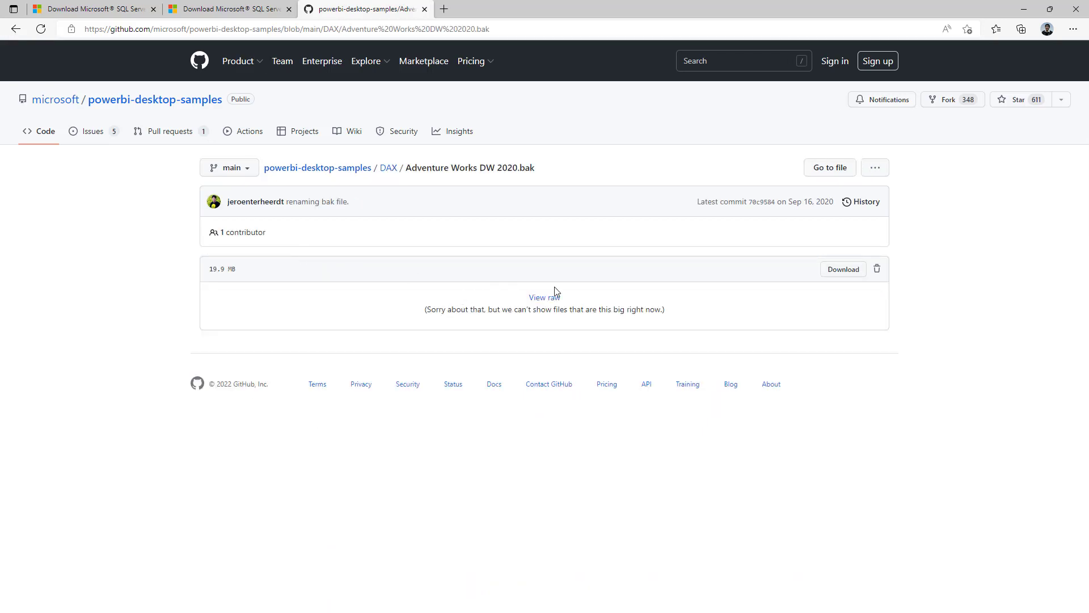
click(841, 276)
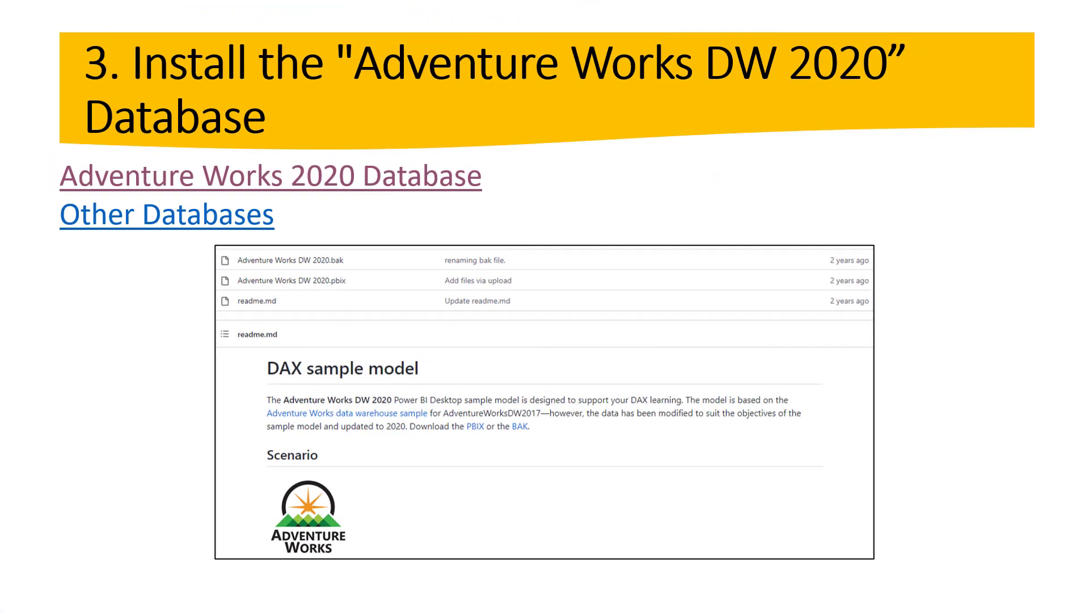
Open the Other Databases link to view the AdventureWorks sample databases documentation page
click(184, 234)
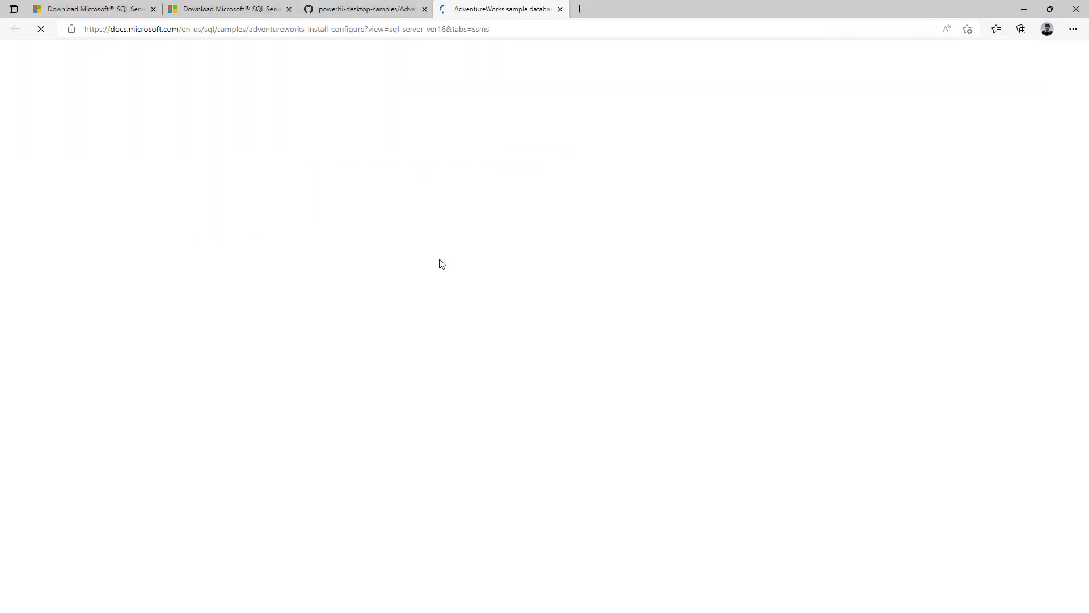
scroll(377, 431, down, 3)
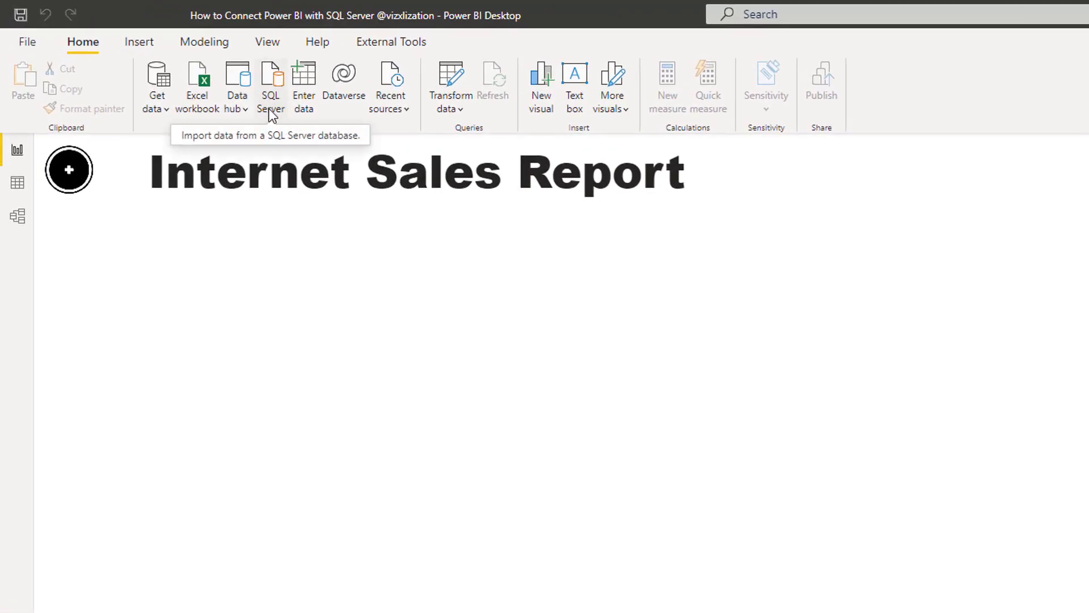
In Power BI Desktop, examine the SQL Server database connection settings and their advanced options, then cancel without connecting
click(270, 102)
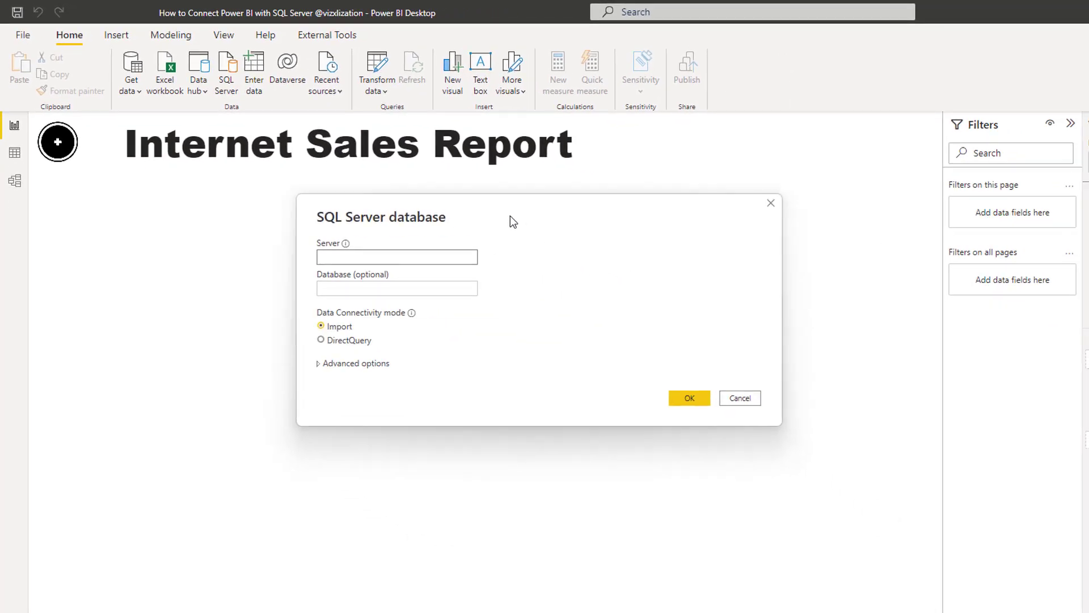
click(319, 365)
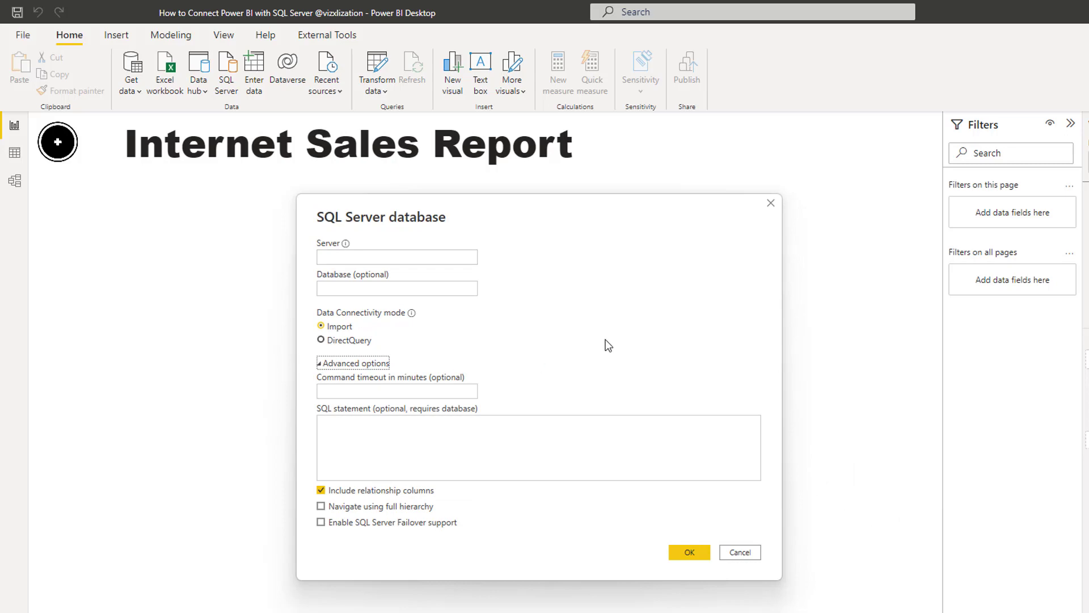
click(691, 549)
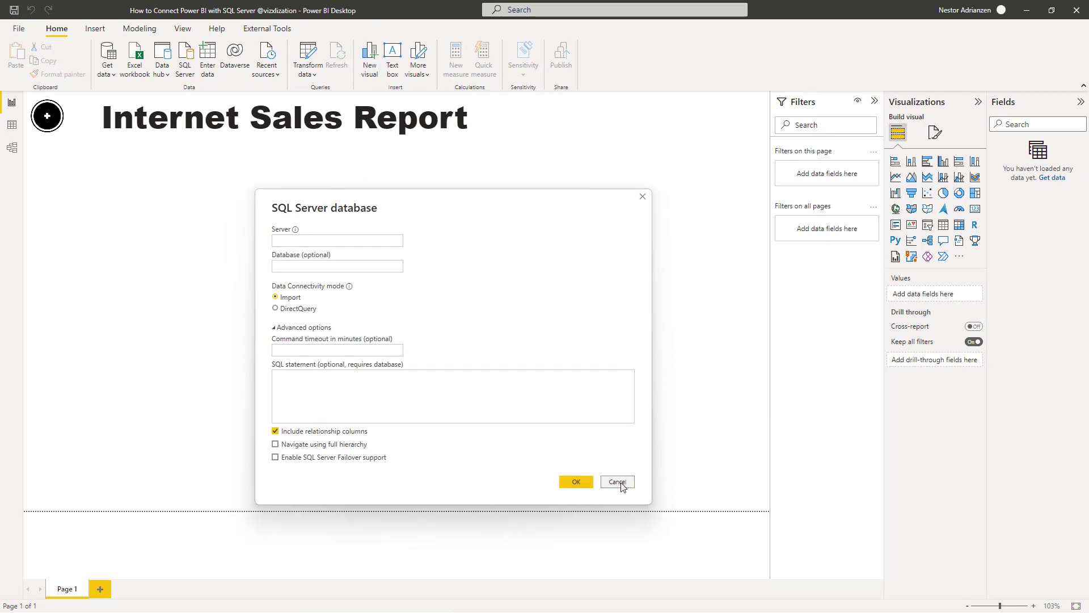
click(619, 483)
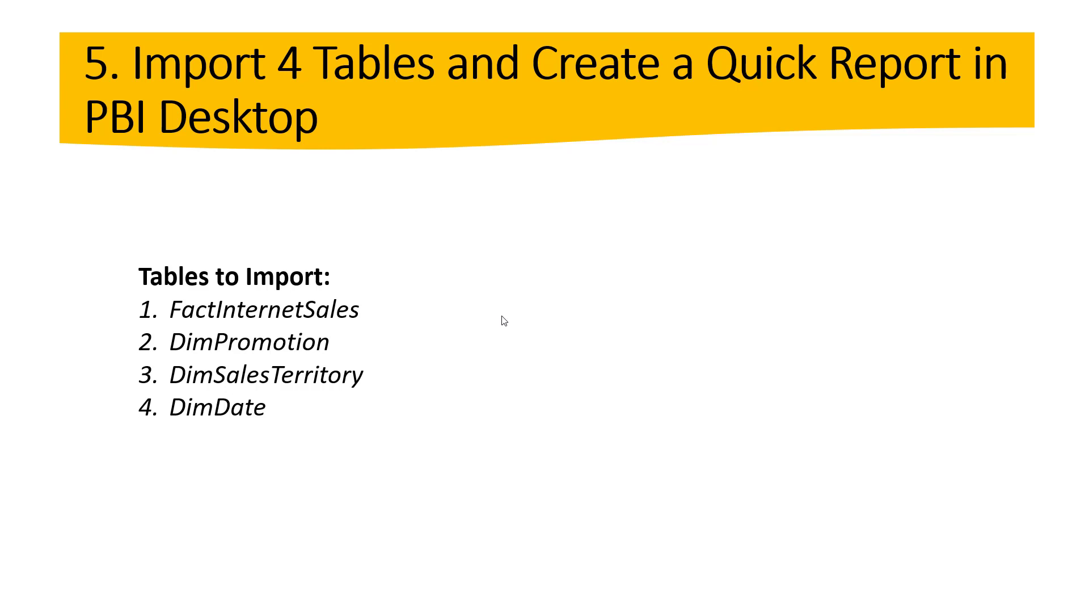
In SQL Server Management Studio, start a Restore Database operation on the SQLEXPRESS server's databases with Device as the source
key(alt+Tab)
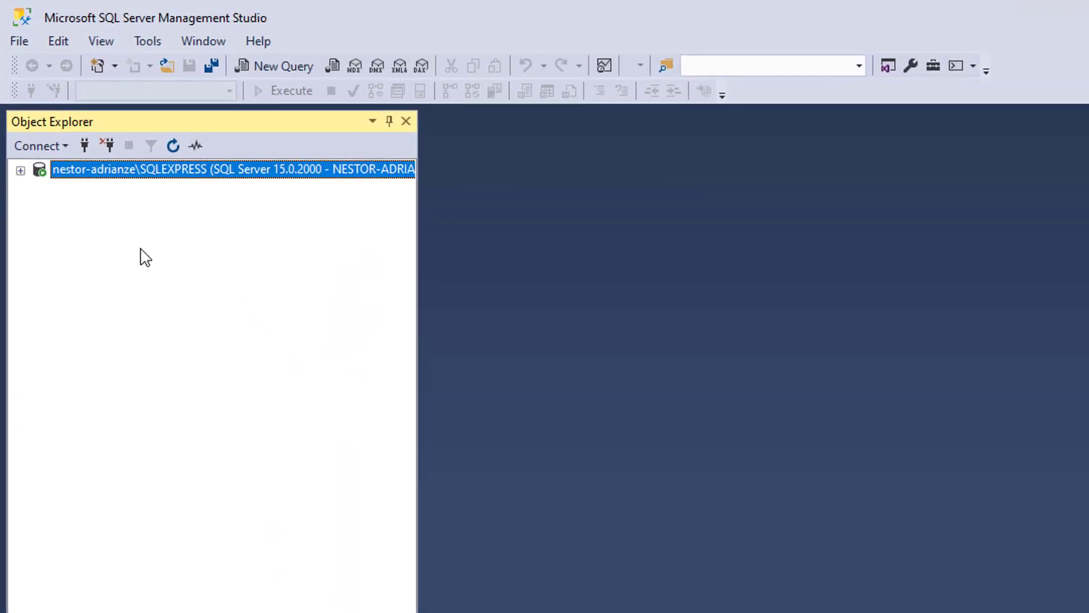
click(21, 170)
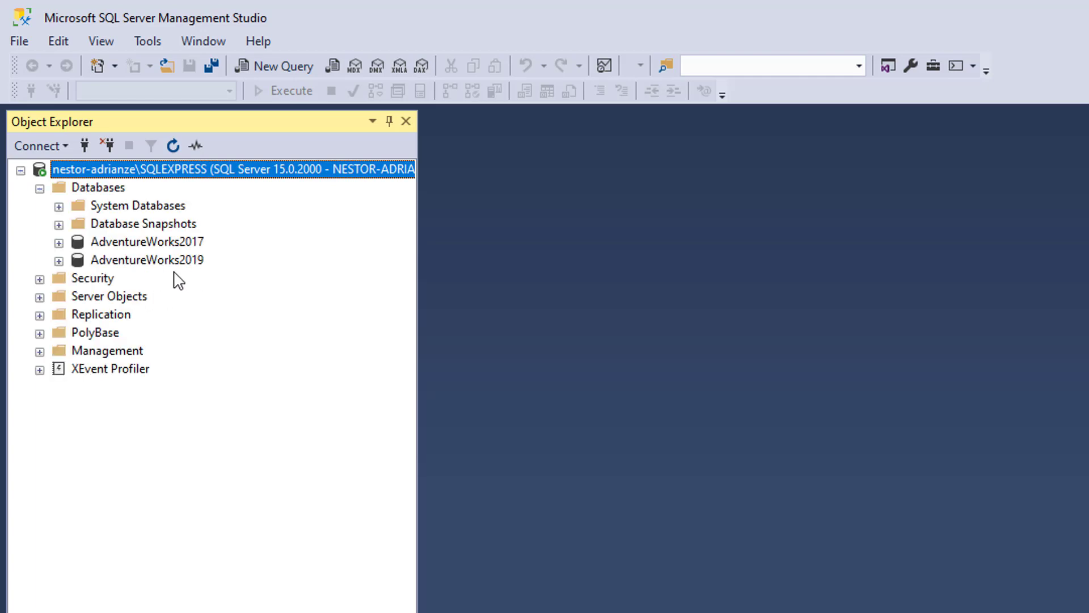
click(108, 192)
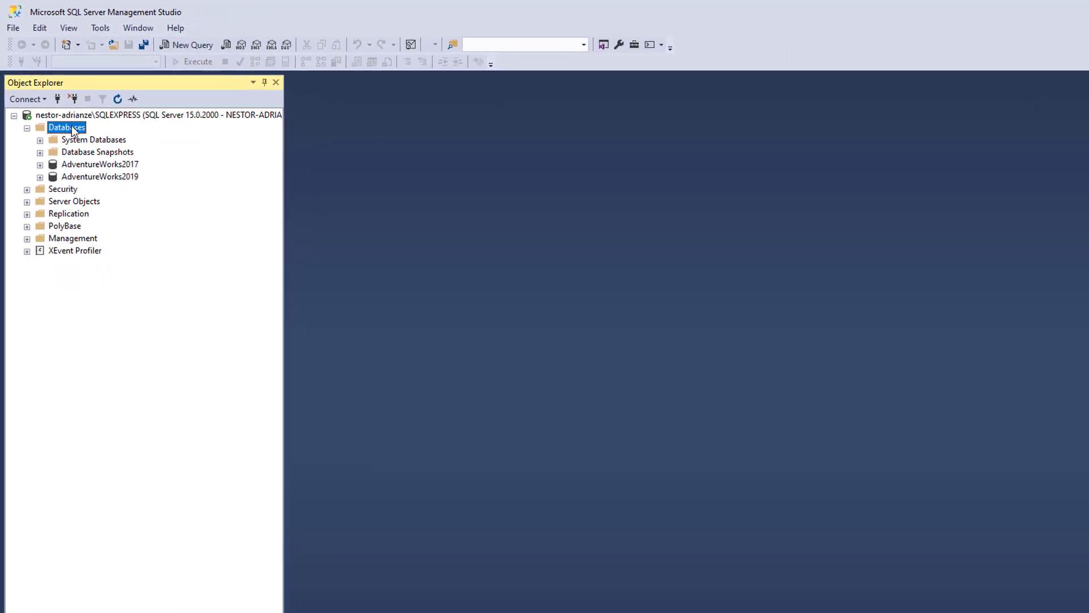
right_click(108, 193)
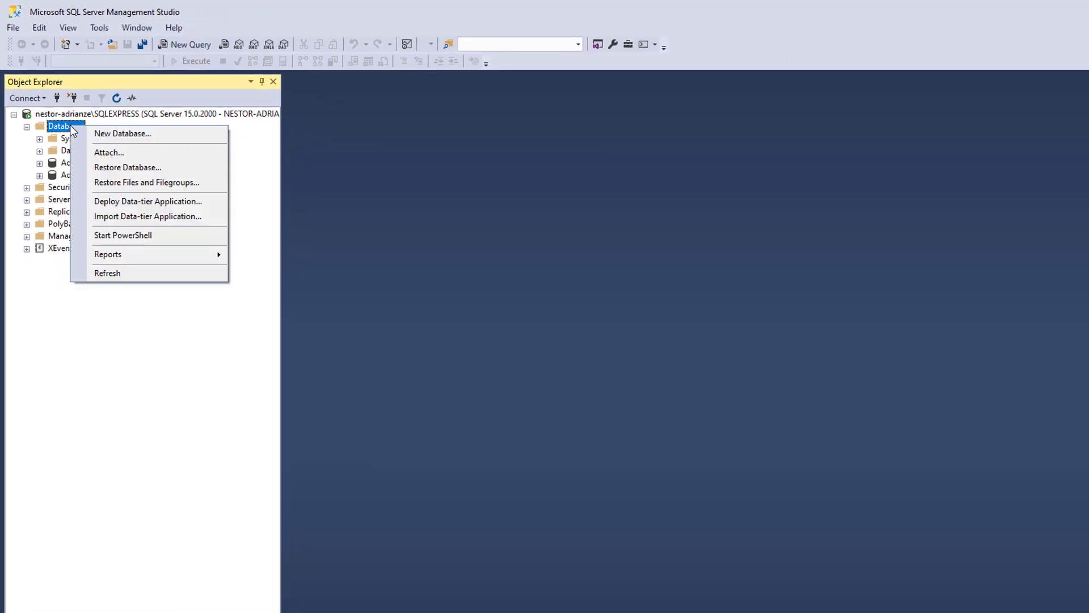
click(142, 170)
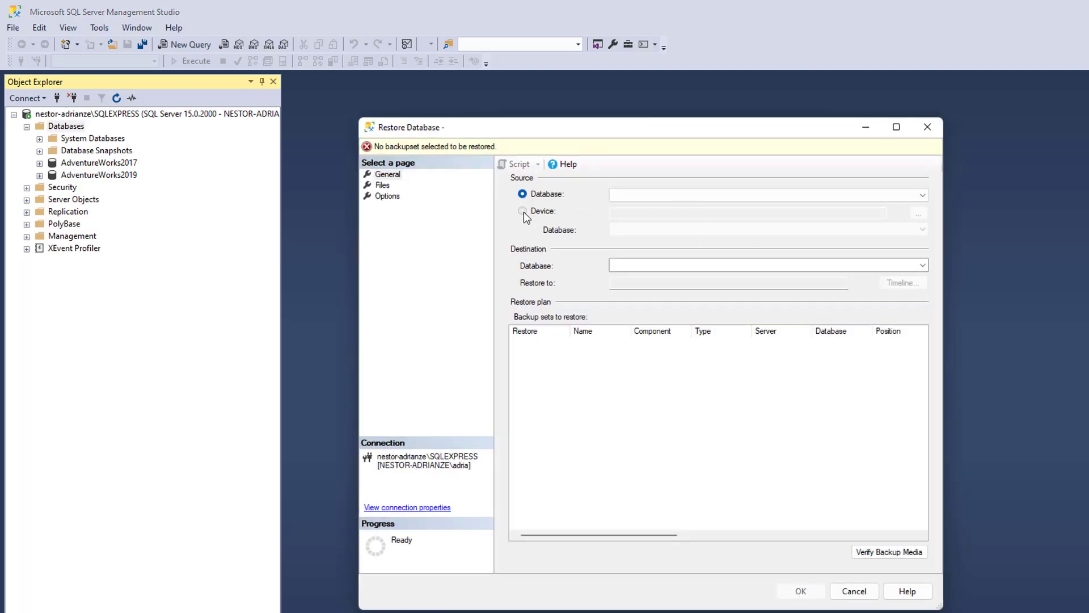
click(522, 211)
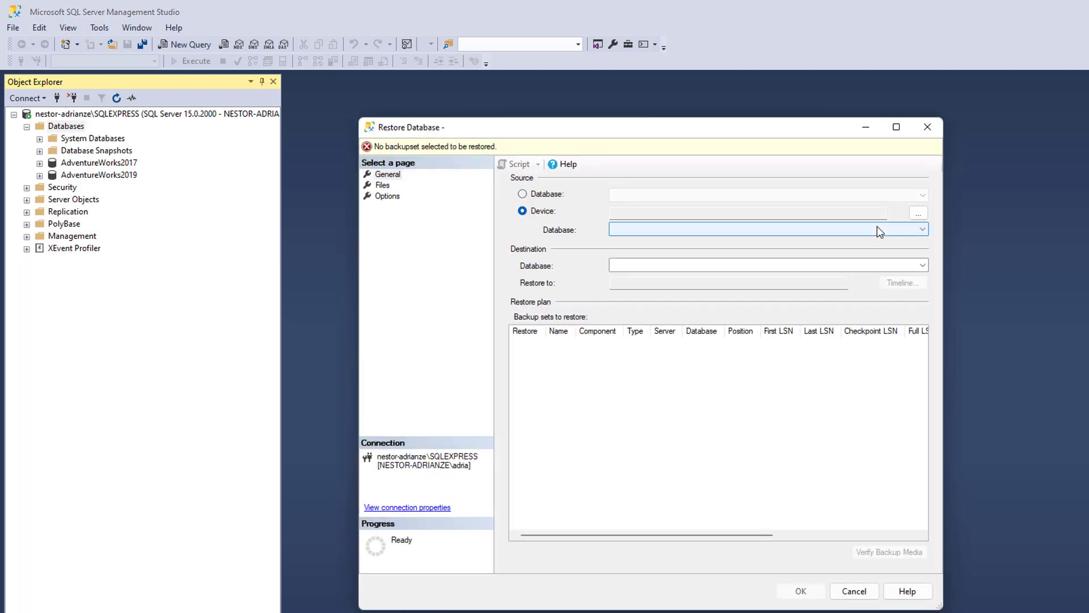
Choose C:\Users\Adventure Works DW 2020.bak as the backup media and restore the database from it
click(918, 213)
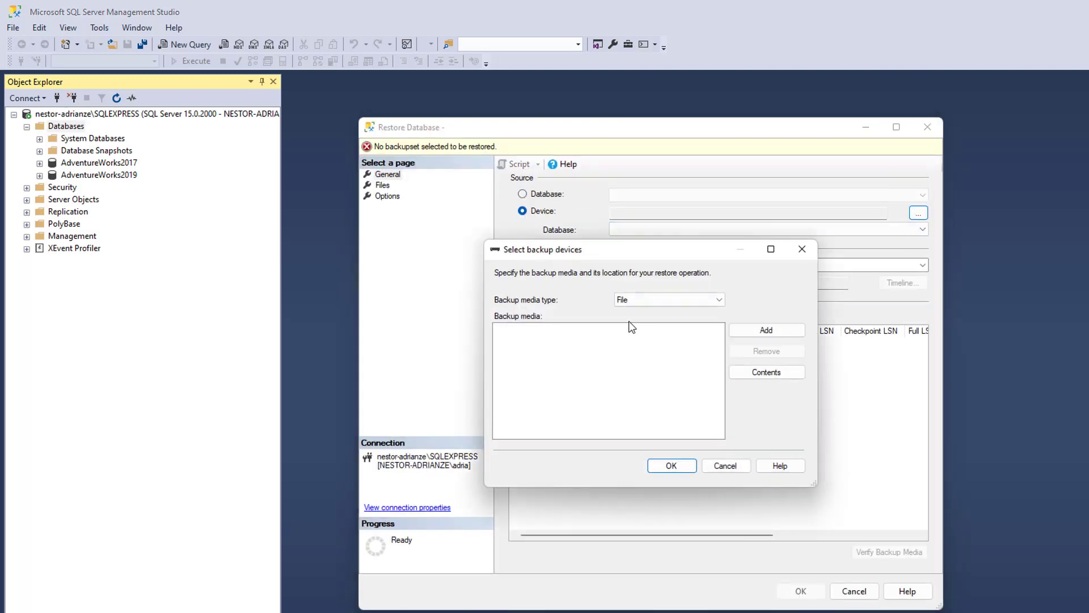
click(753, 334)
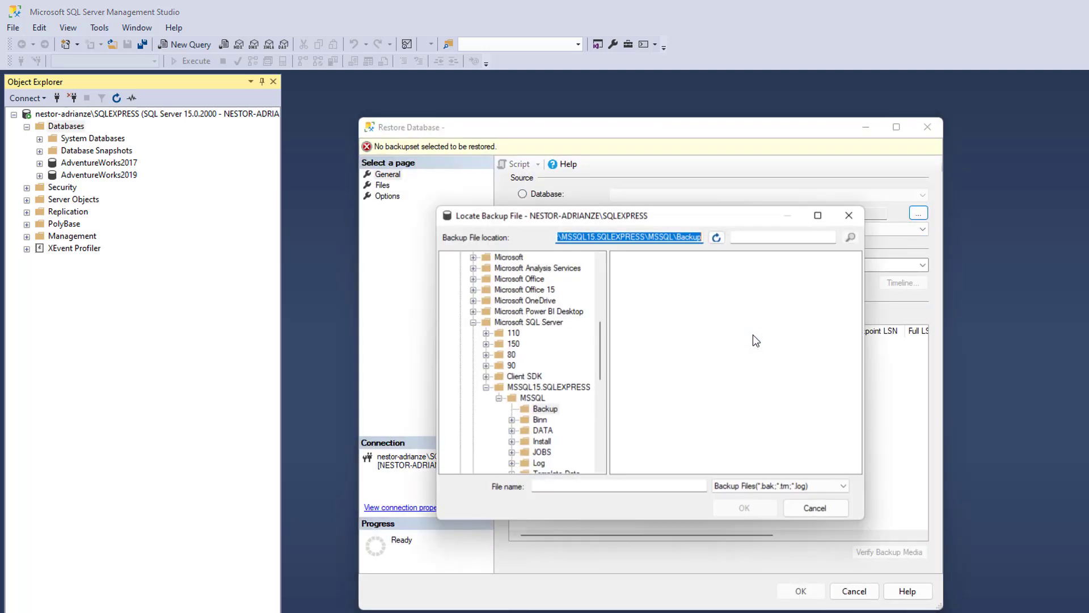
click(473, 322)
scroll(518, 358, down, 5)
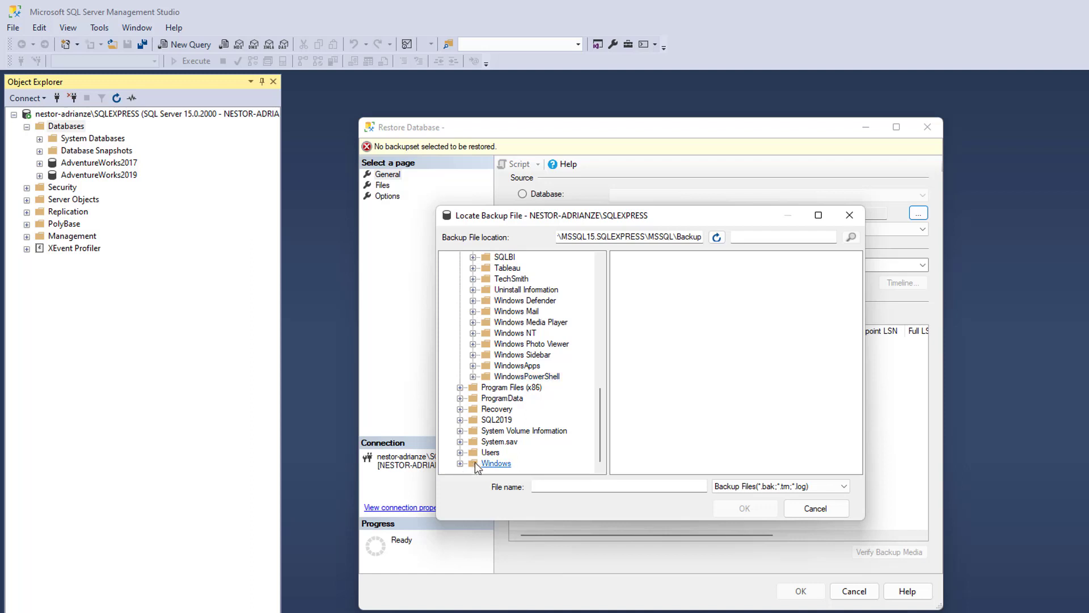
click(490, 453)
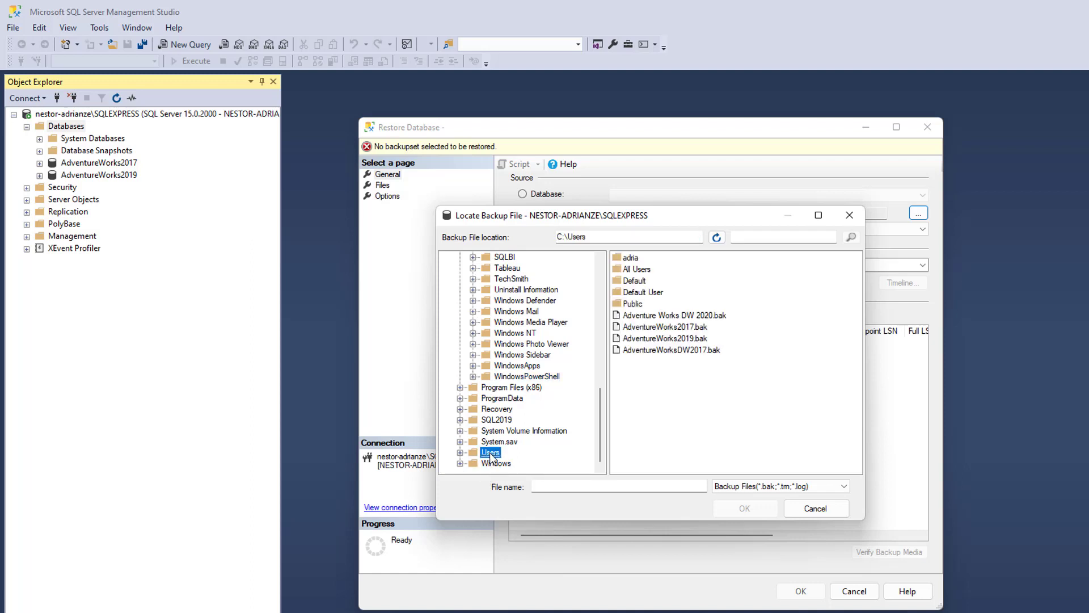
click(685, 318)
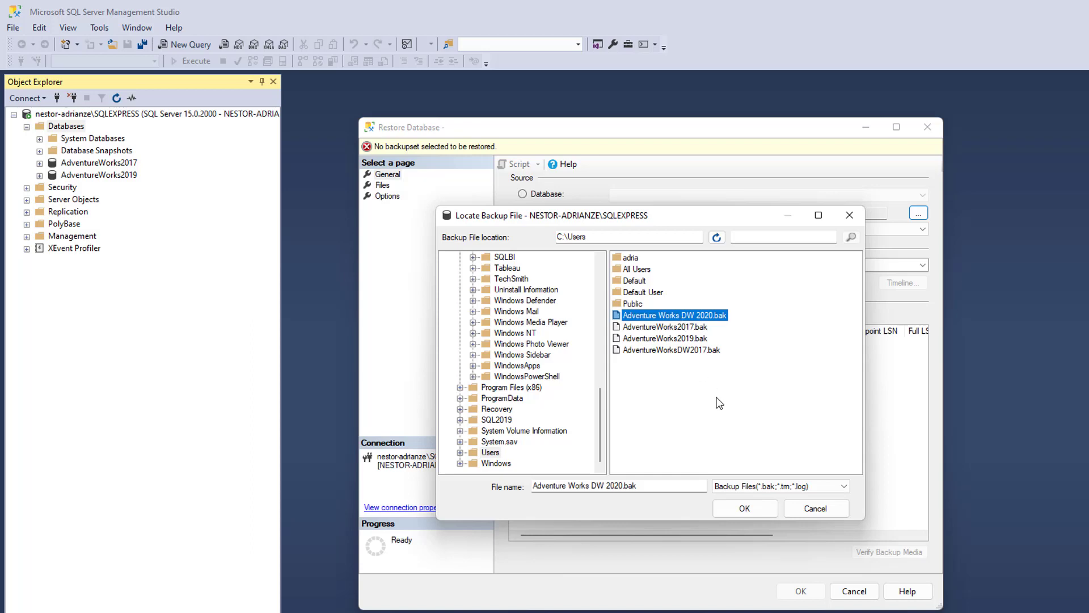
click(746, 510)
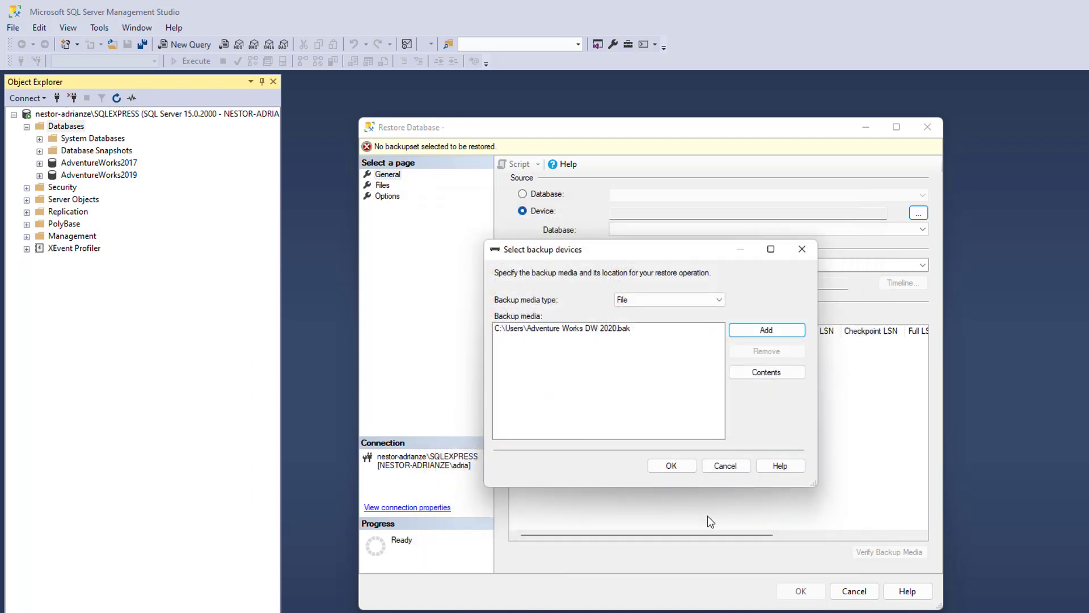
click(679, 468)
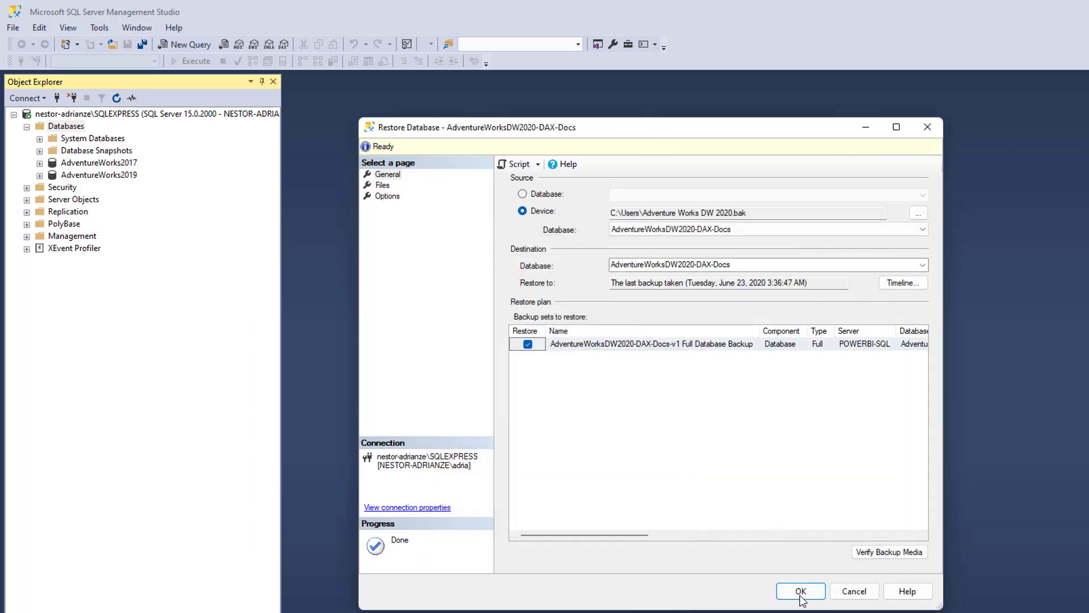
click(800, 591)
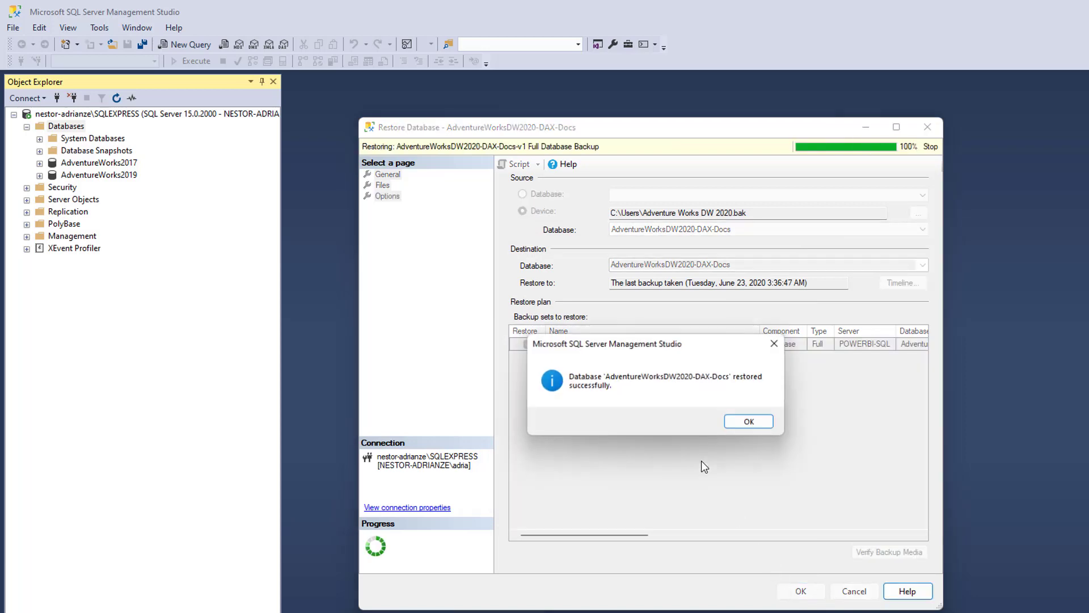
click(745, 423)
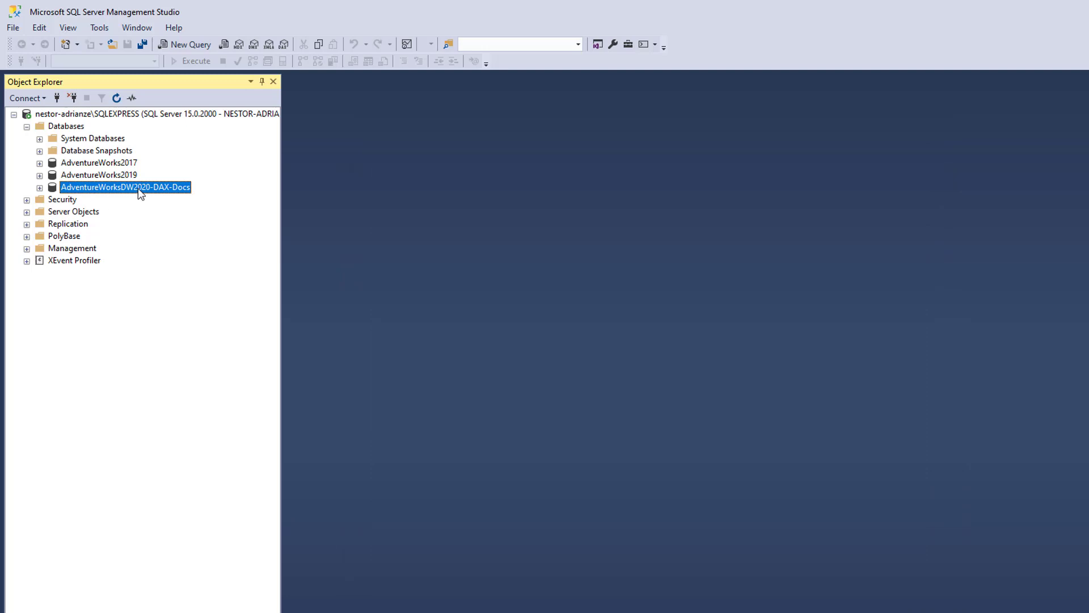
Rename the restored AdventureWorksDW2020-DAX-Docs database as AdventureWorksDW2020
right_click(140, 193)
click(198, 351)
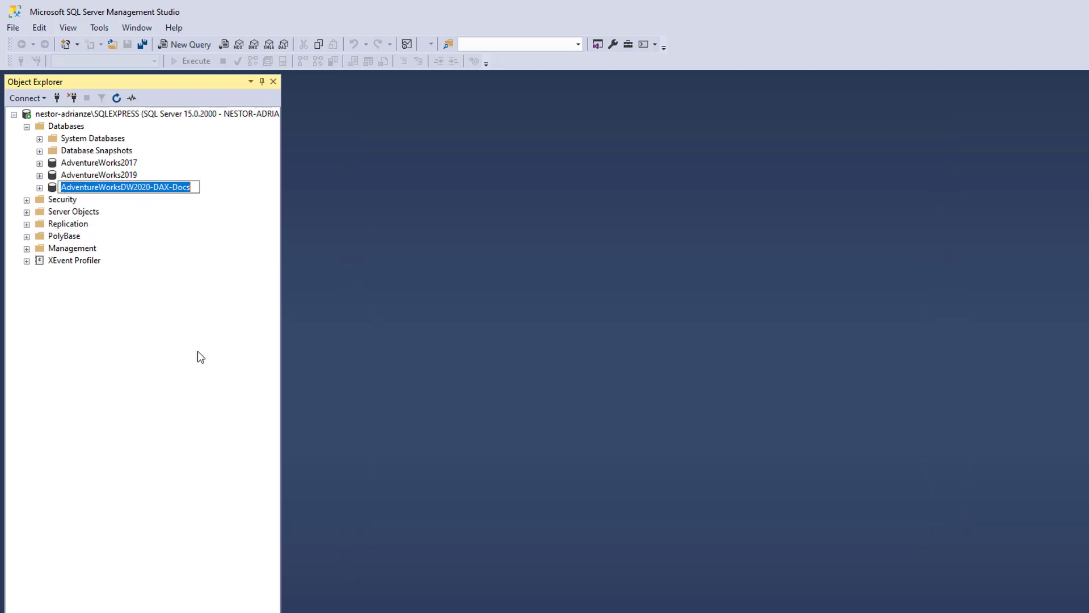
click(192, 188)
key(BackSpace)
key(BackSpace)
key(BackSpace)
key(BackSpace)
key(BackSpace)
key(BackSpace)
key(BackSpace)
key(BackSpace)
key(BackSpace)
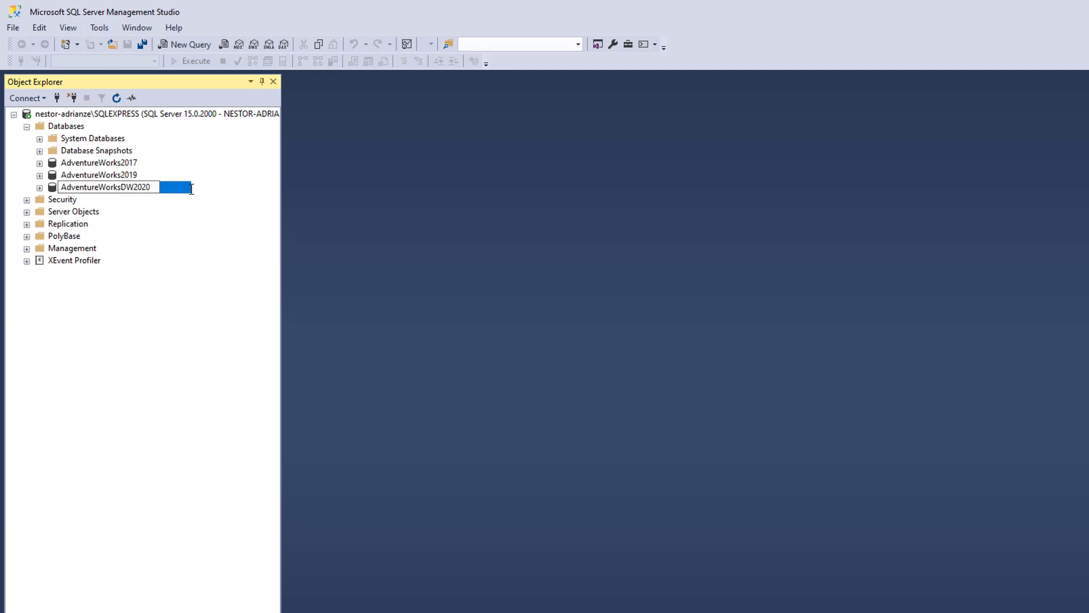
key(Escape)
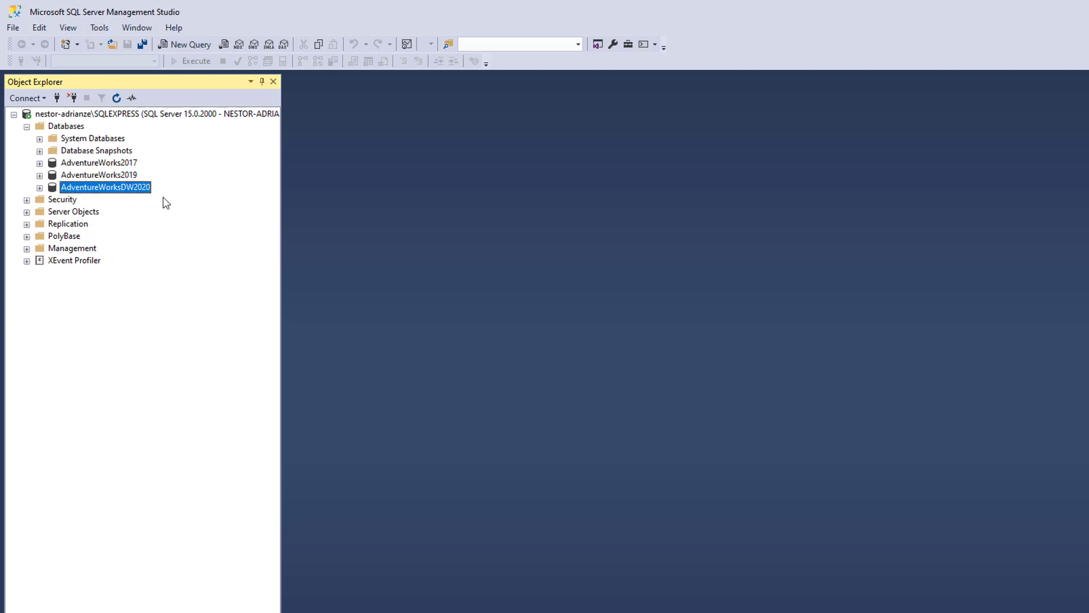
Expand the AdventureWorksDW2020 tables and query the top 1000 rows of dbo.FactInternetSales
click(39, 188)
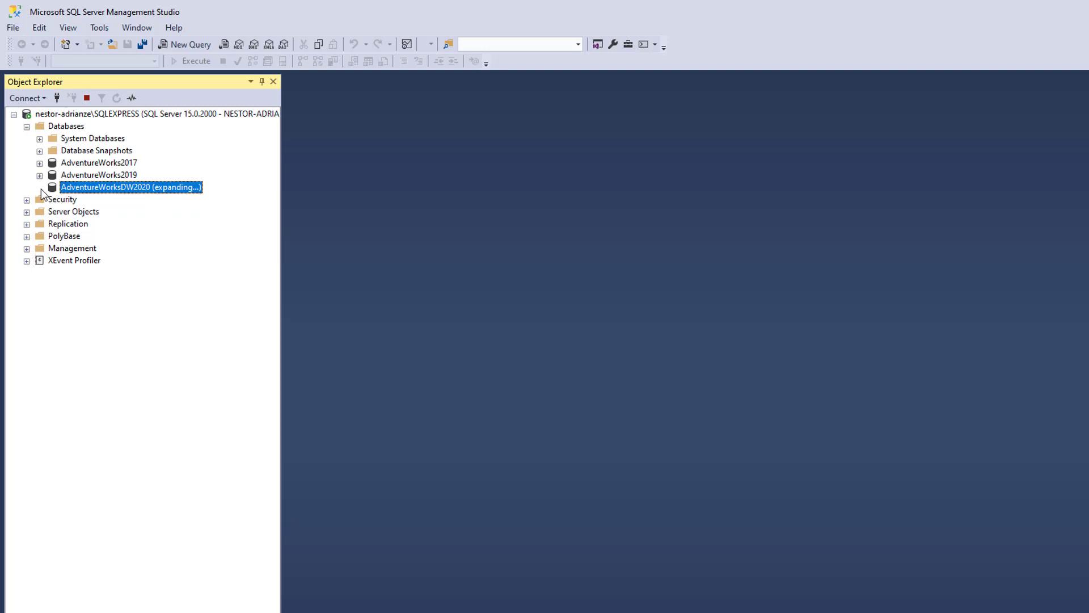
click(52, 212)
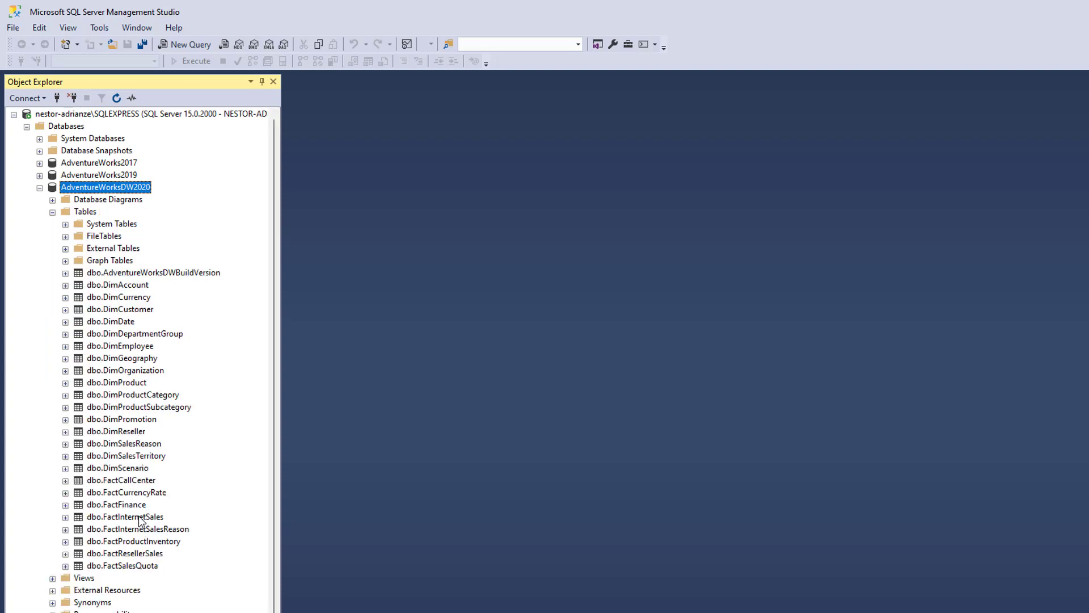
click(126, 518)
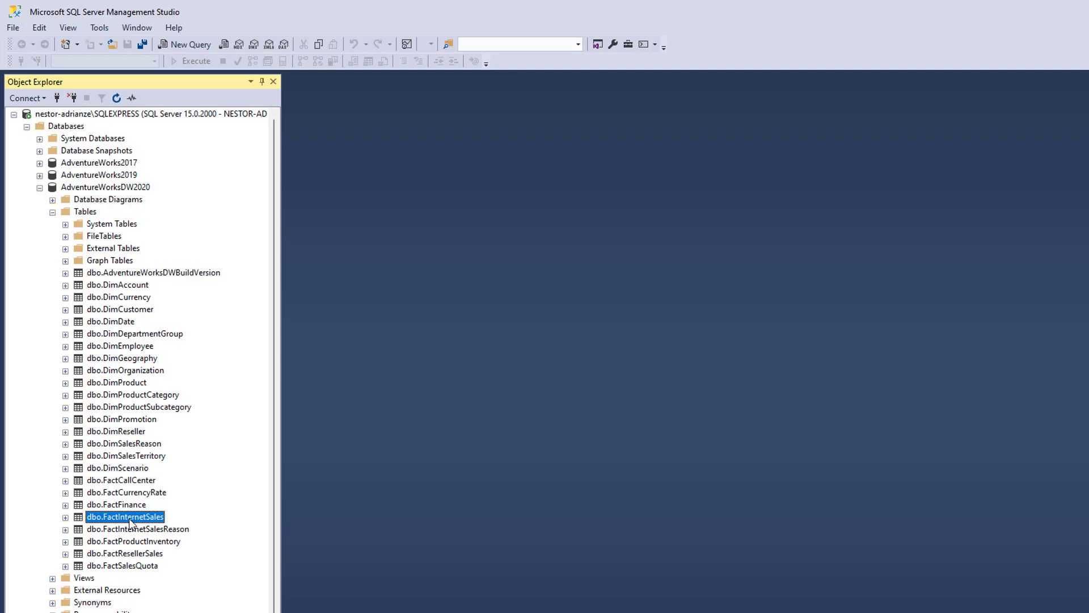
right_click(130, 518)
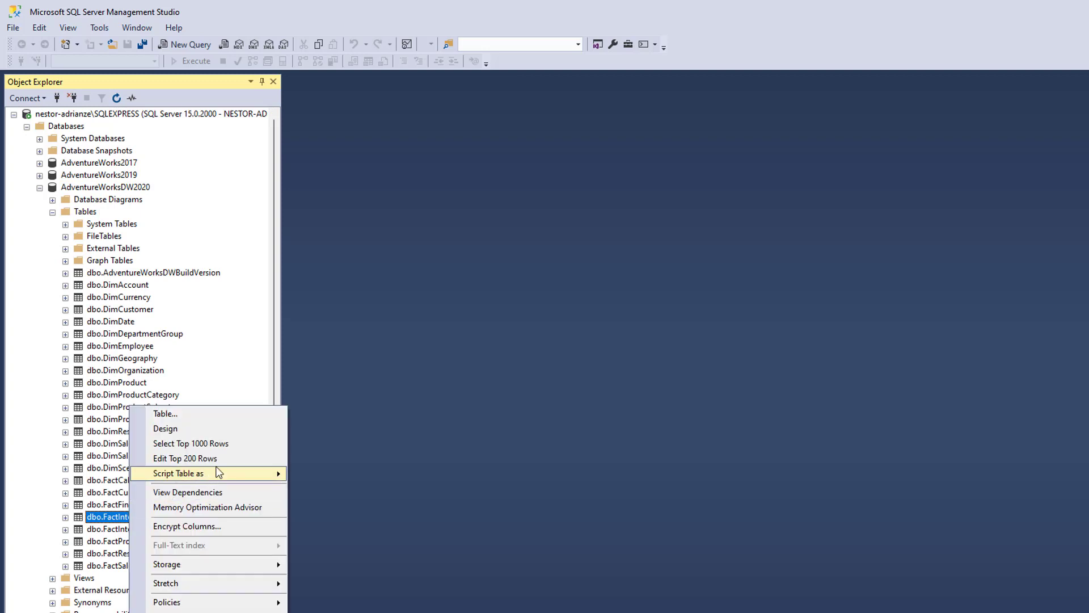
click(216, 443)
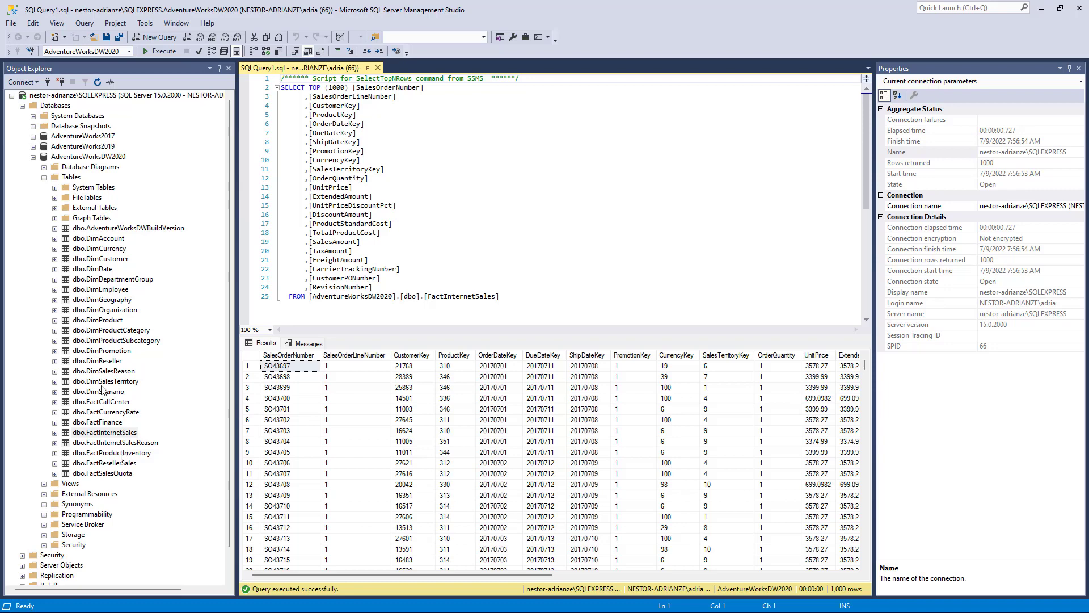
Query the top 1000 rows of dbo.DimPromotion and of dbo.DimSalesTerritory in separate queries
click(119, 351)
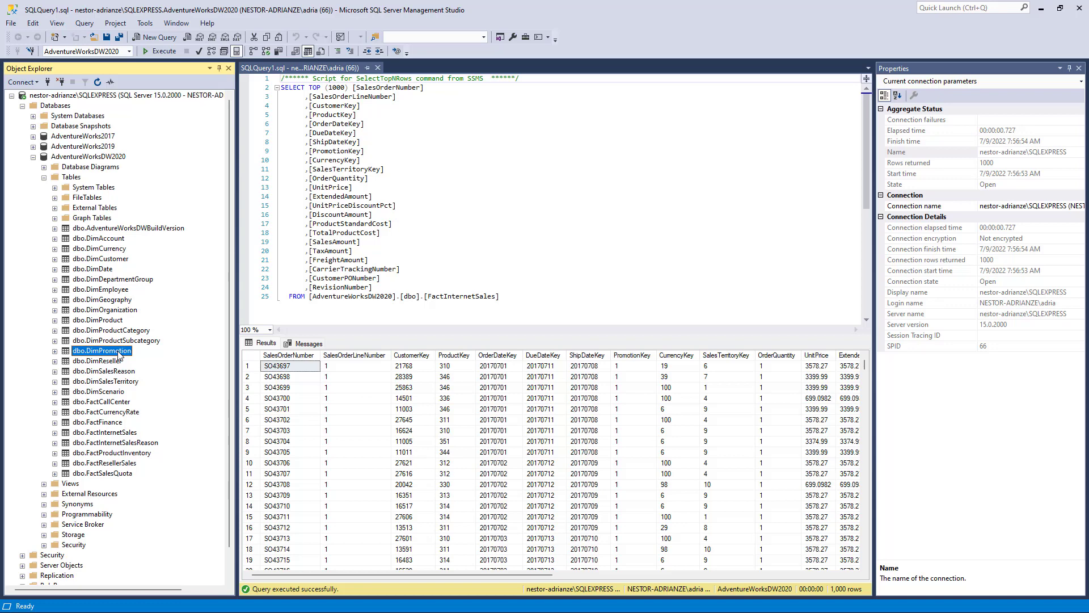
right_click(119, 353)
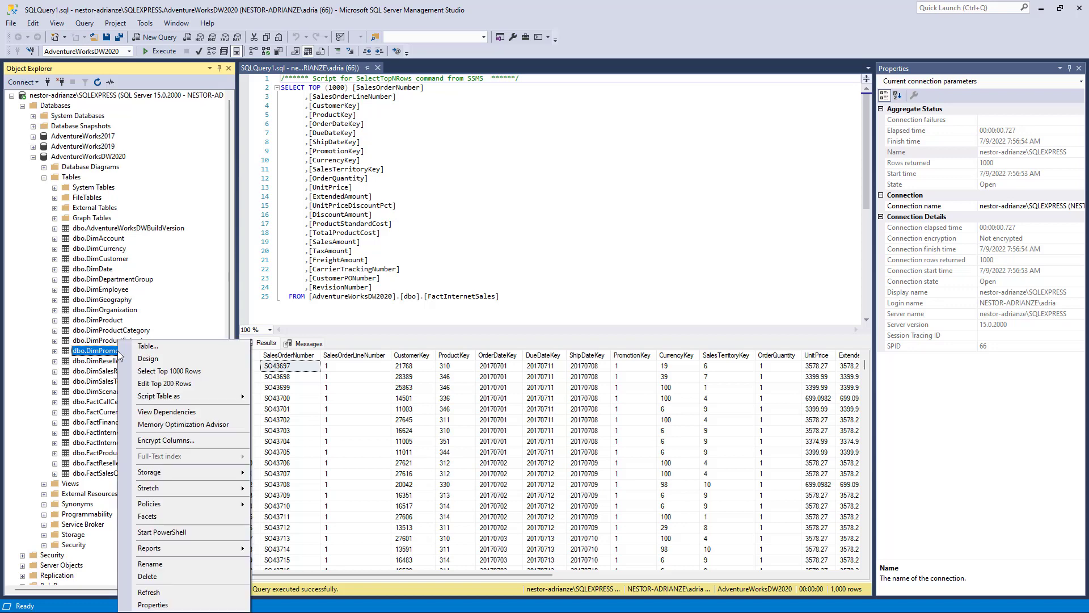
click(161, 372)
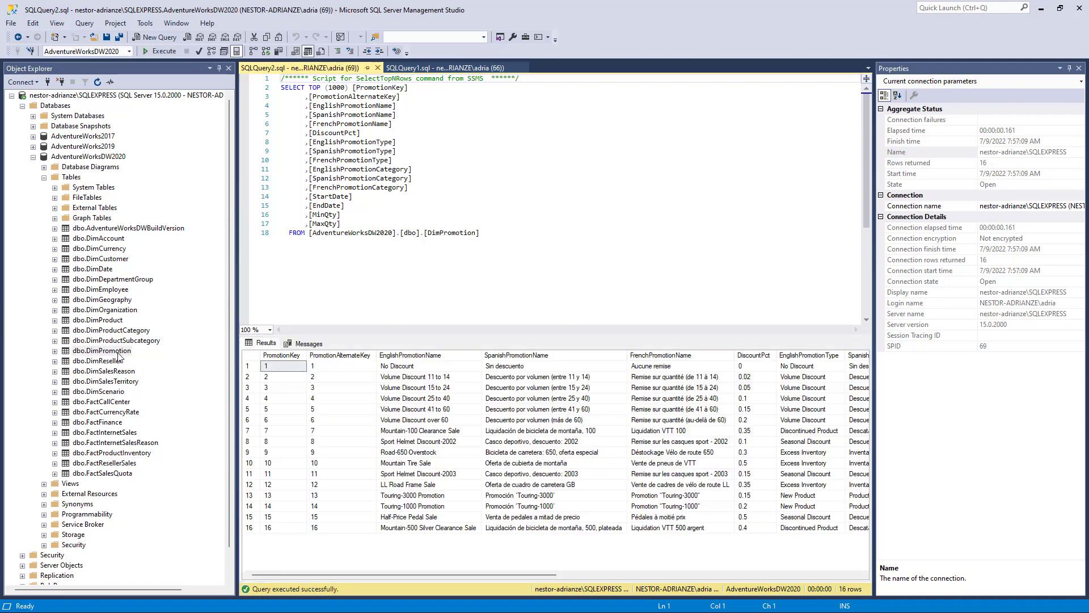
click(117, 382)
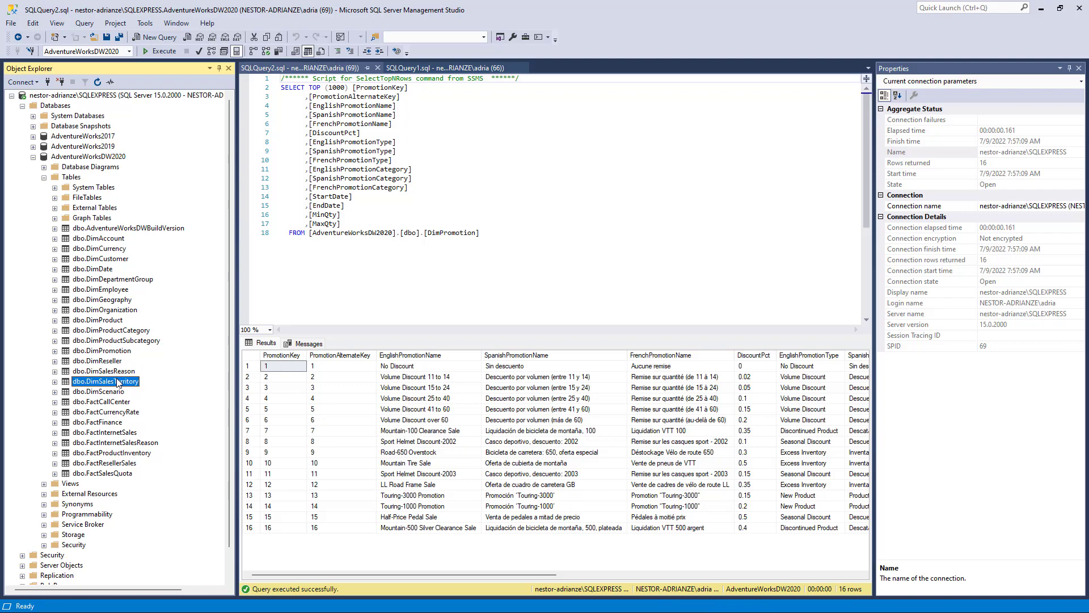
right_click(118, 382)
click(175, 367)
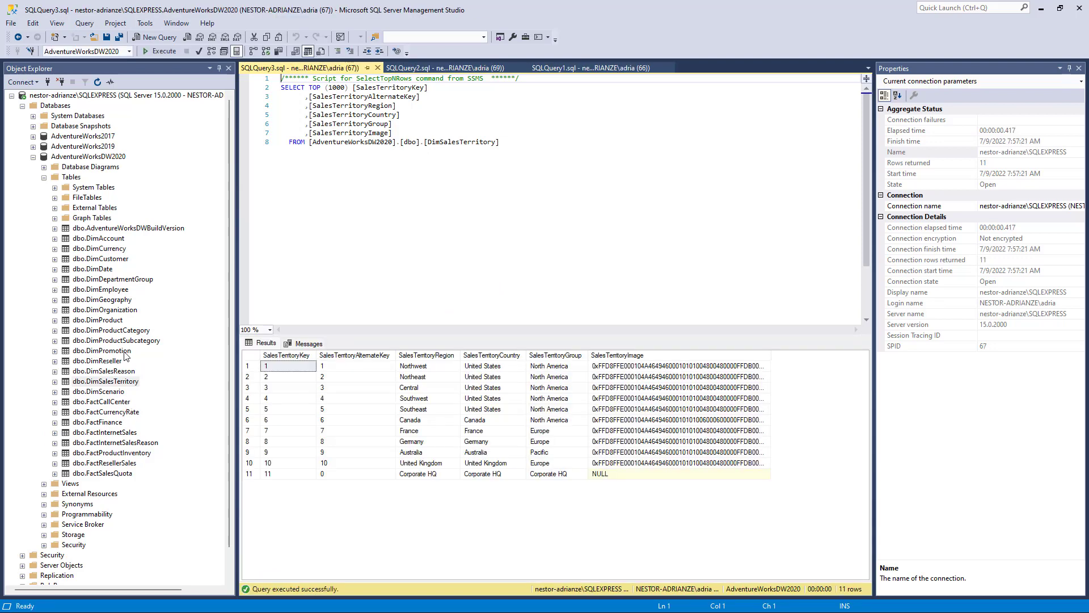
Query the top 1000 rows of the dbo.DimDate table
click(106, 270)
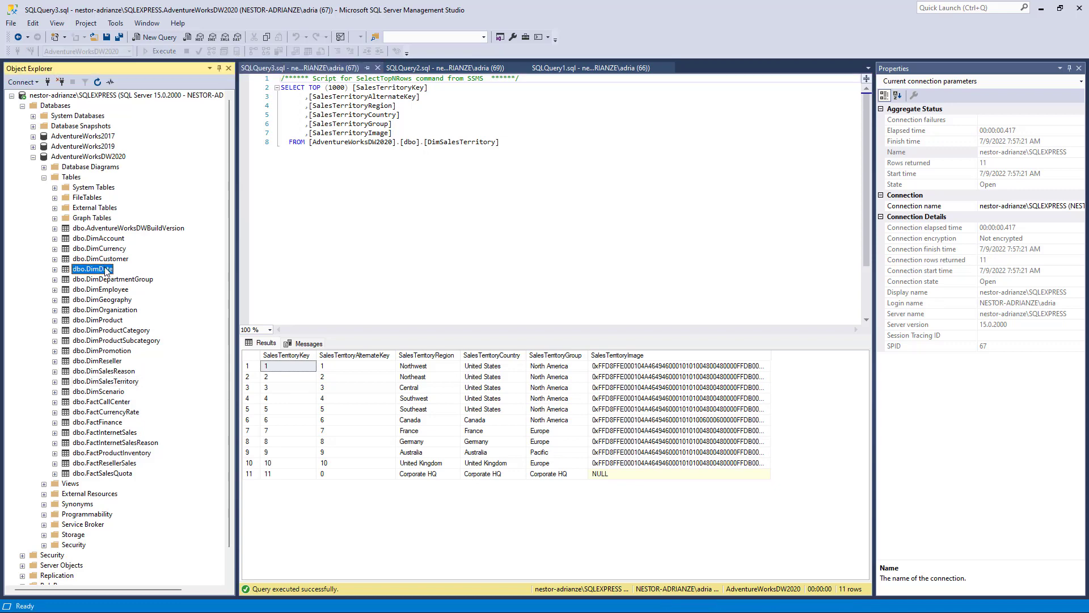
right_click(105, 270)
click(131, 293)
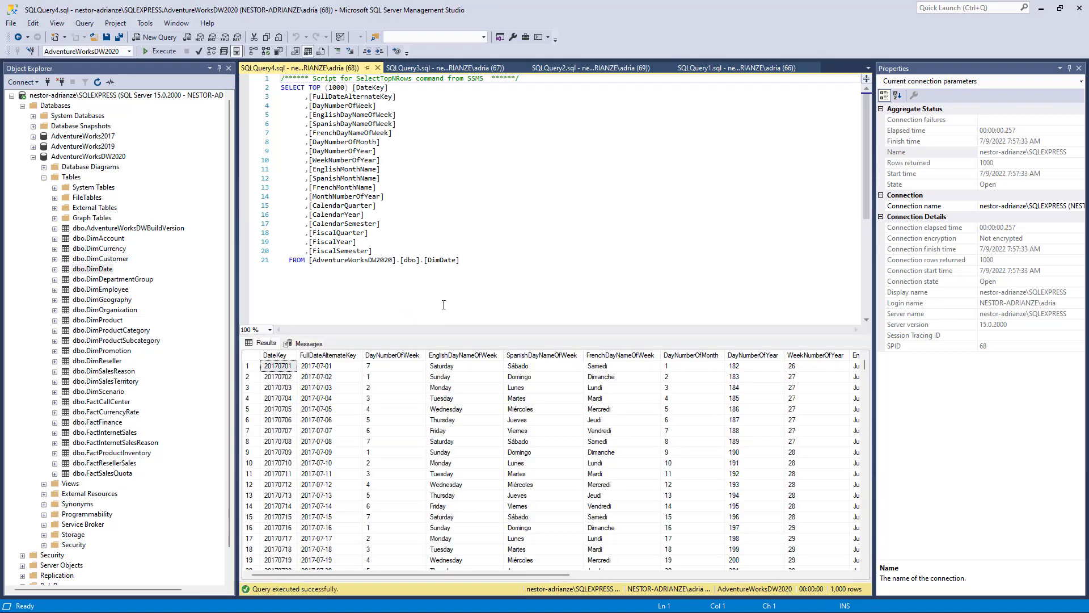
Remove the CarrierTrackingNumber, CustomerPONumber and RevisionNumber columns from the FactInternetSales query
click(445, 67)
click(646, 69)
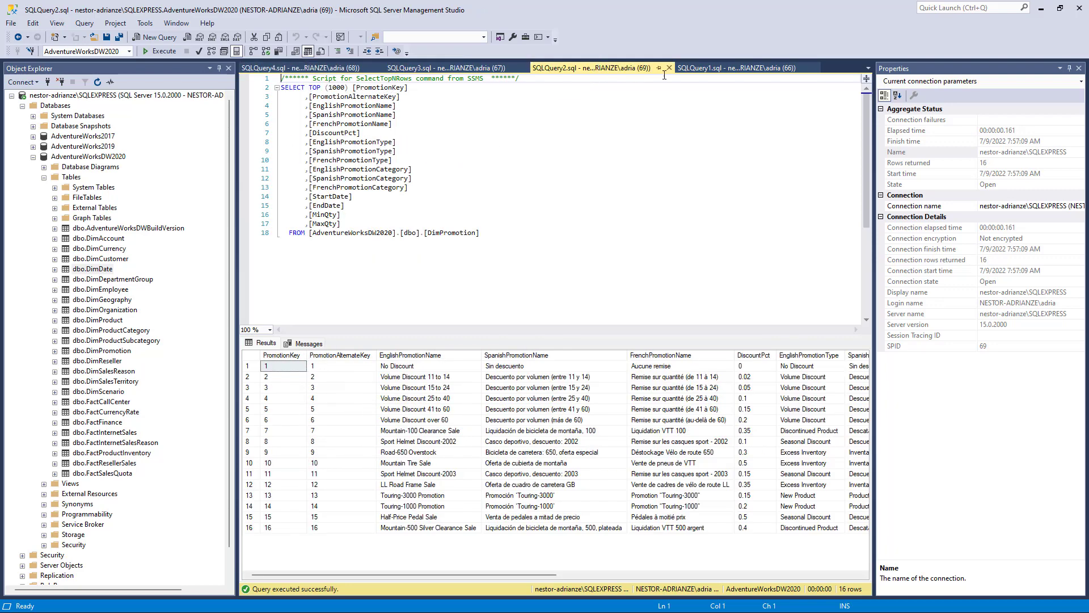
click(731, 68)
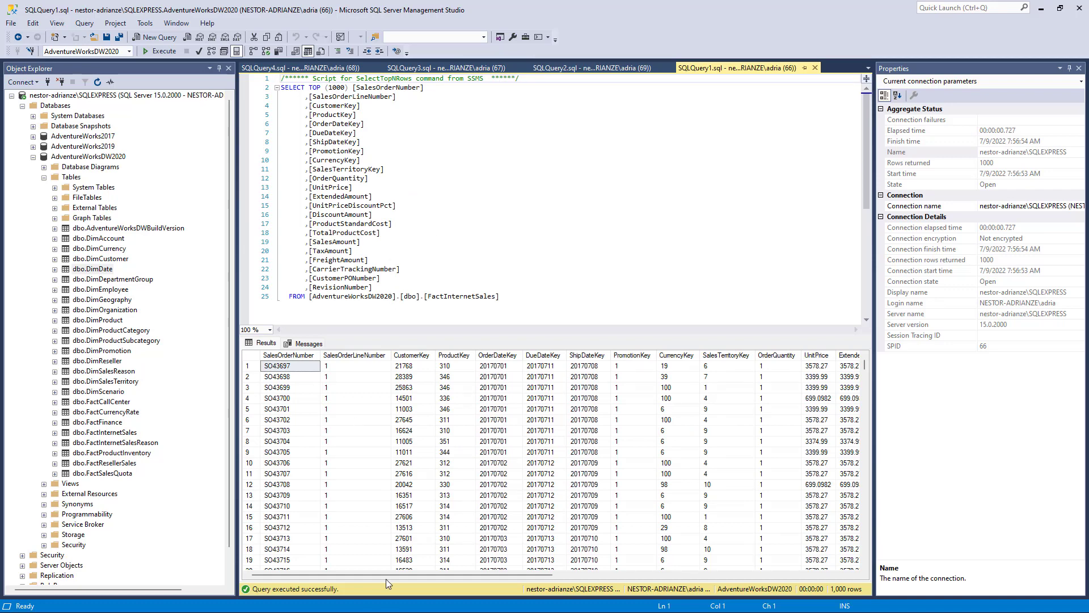
drag(384, 579, 707, 573)
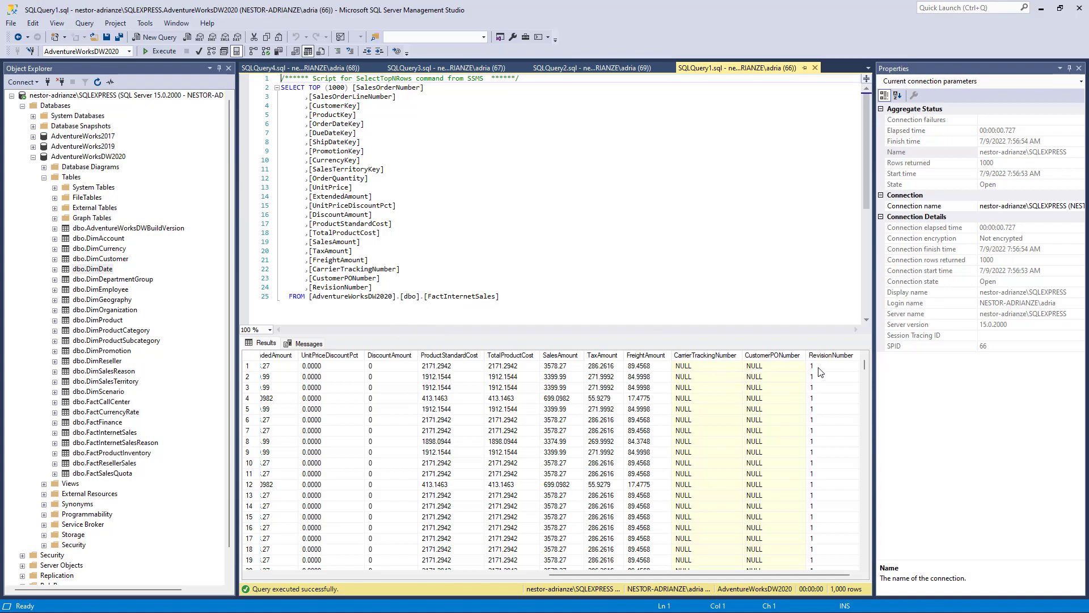
drag(633, 575, 329, 572)
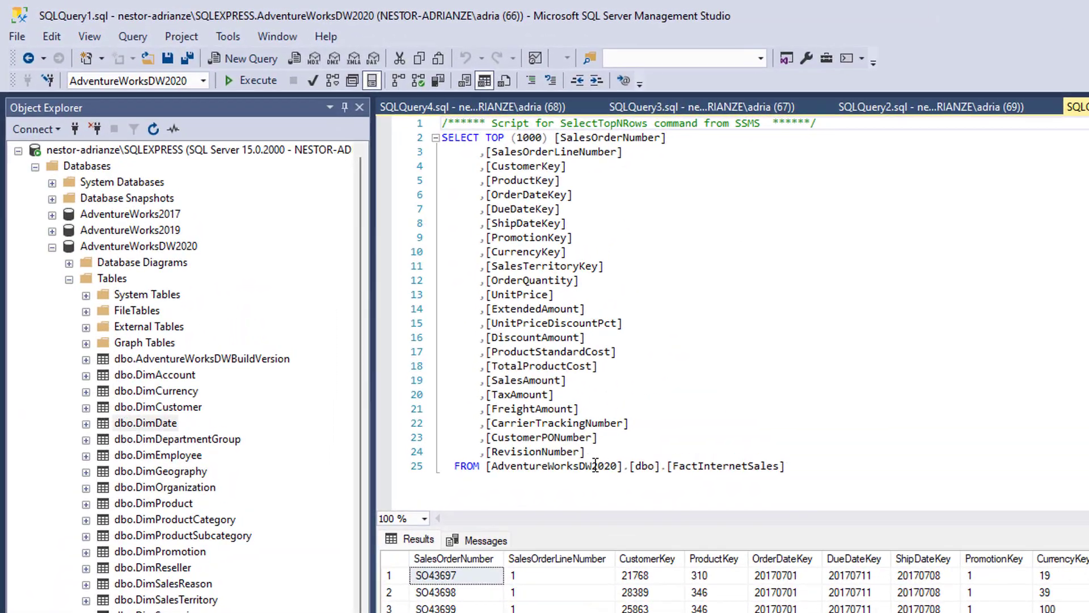
drag(380, 290, 327, 279)
drag(523, 445, 448, 427)
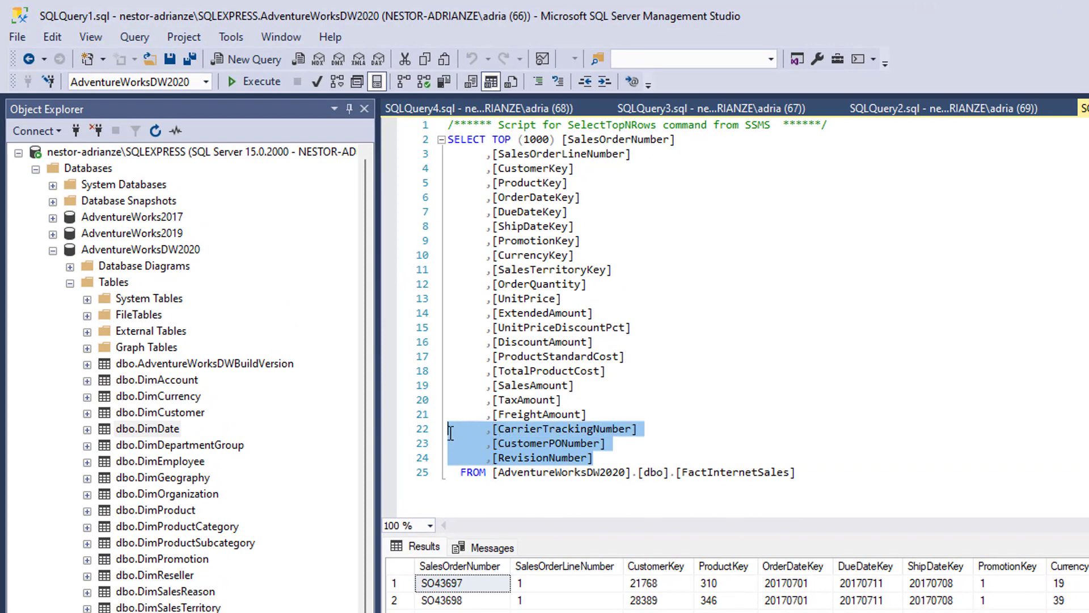
key(Delete)
key(Delete)
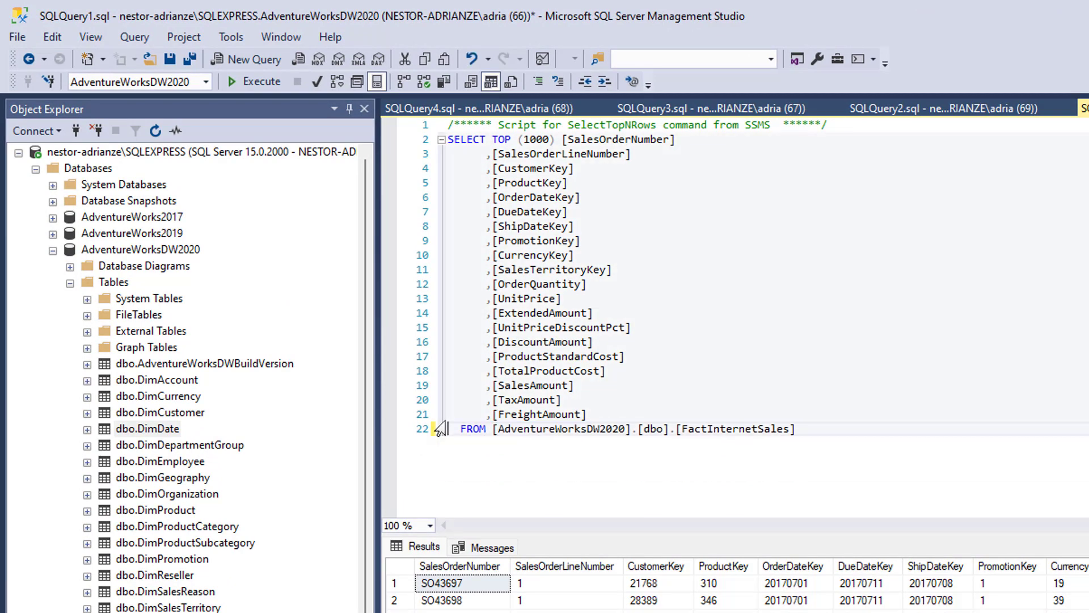
Remove the TOP (1000) row limit from the DimPromotion query
click(964, 113)
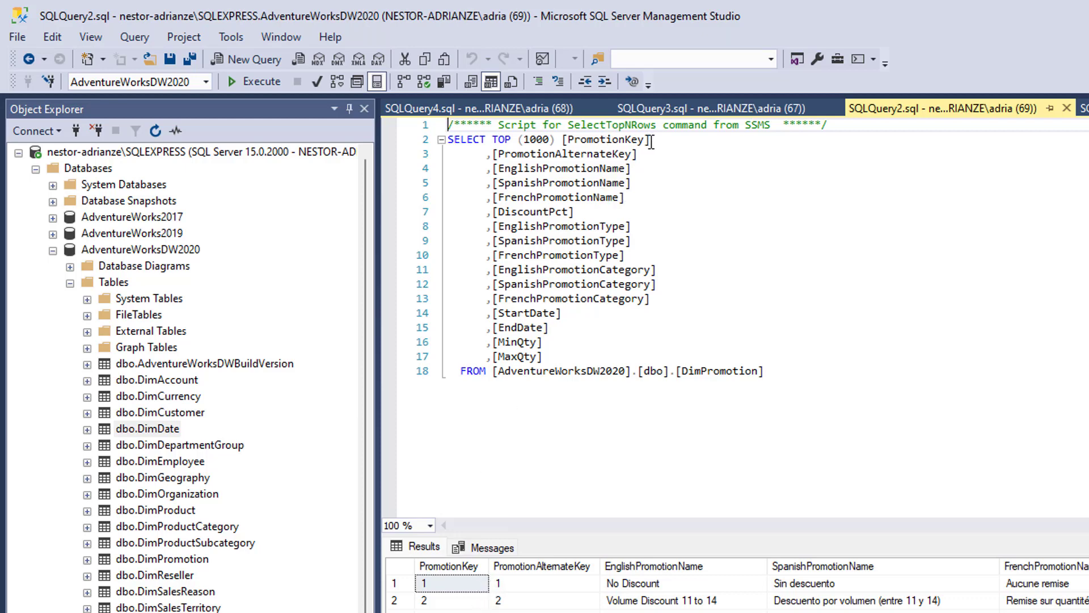
drag(563, 141, 494, 143)
key(Delete)
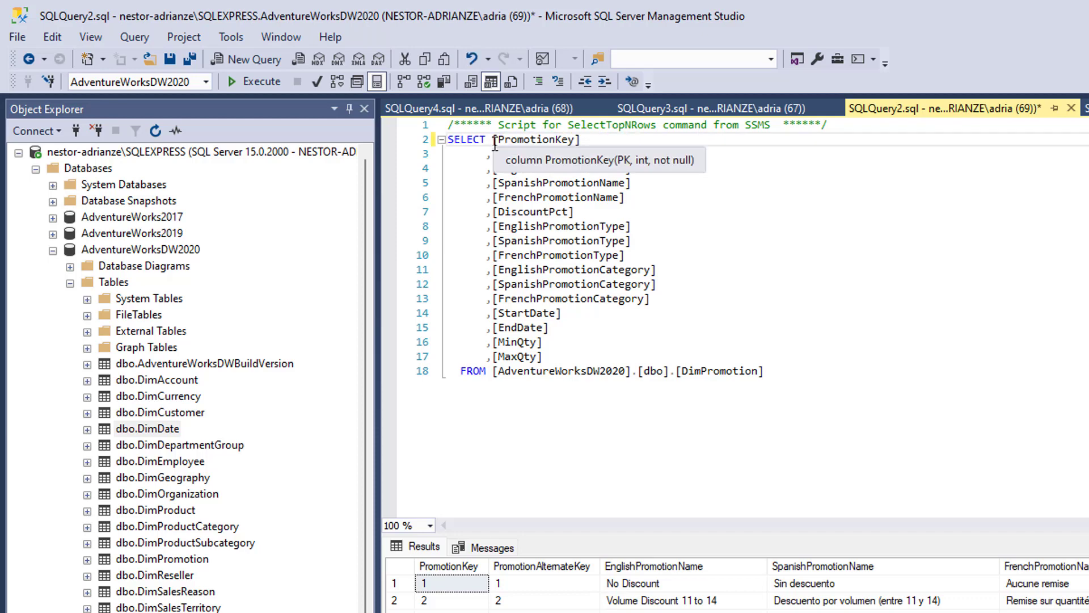
click(683, 221)
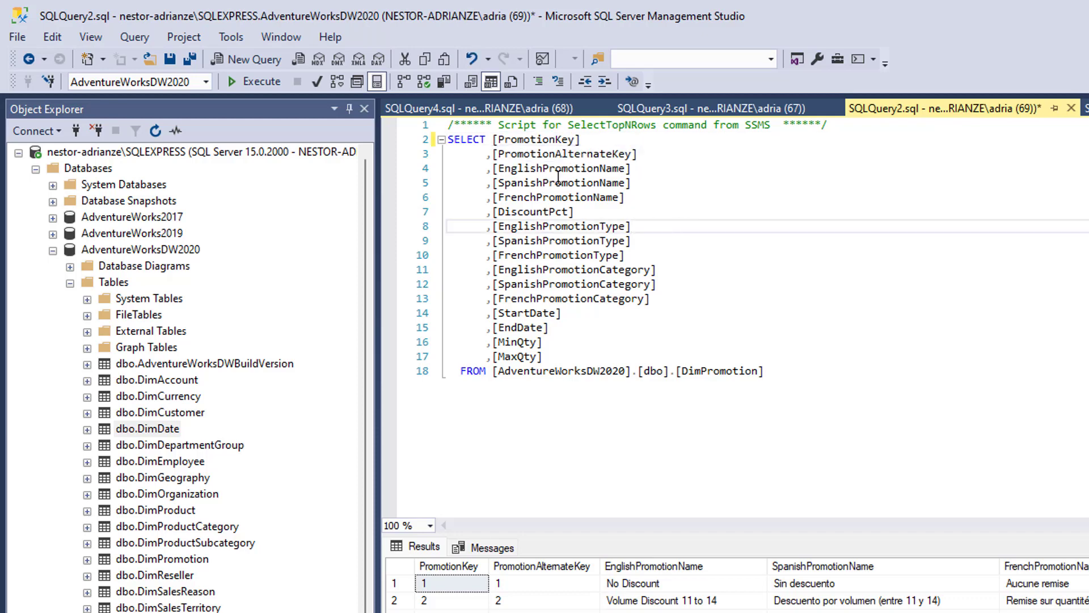
Remove PromotionAlternateKey and the English, Spanish and French promotion name columns from the DimPromotion query
click(584, 141)
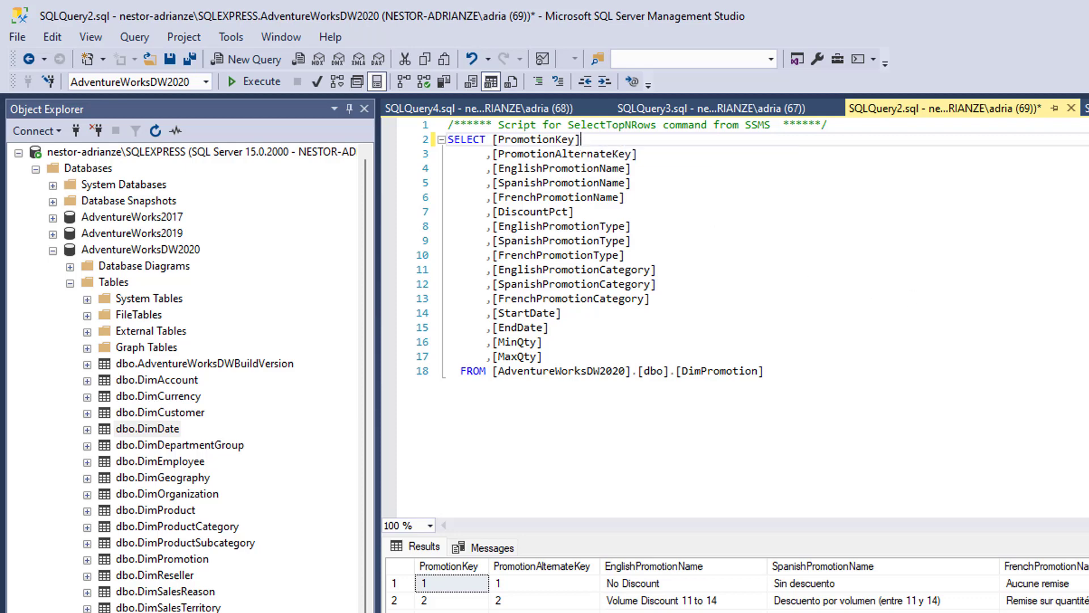
drag(492, 154, 637, 197)
key(Delete)
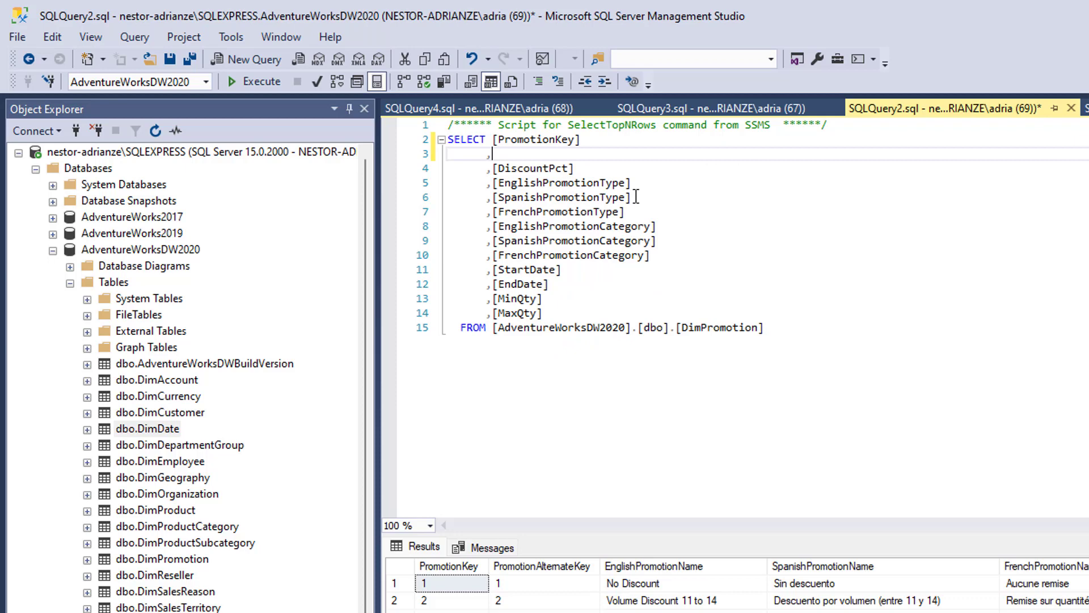
key(Delete)
key(Delete)
key(Delete)
key(Delete)
key(Delete)
key(Delete)
key(Delete)
key(Delete)
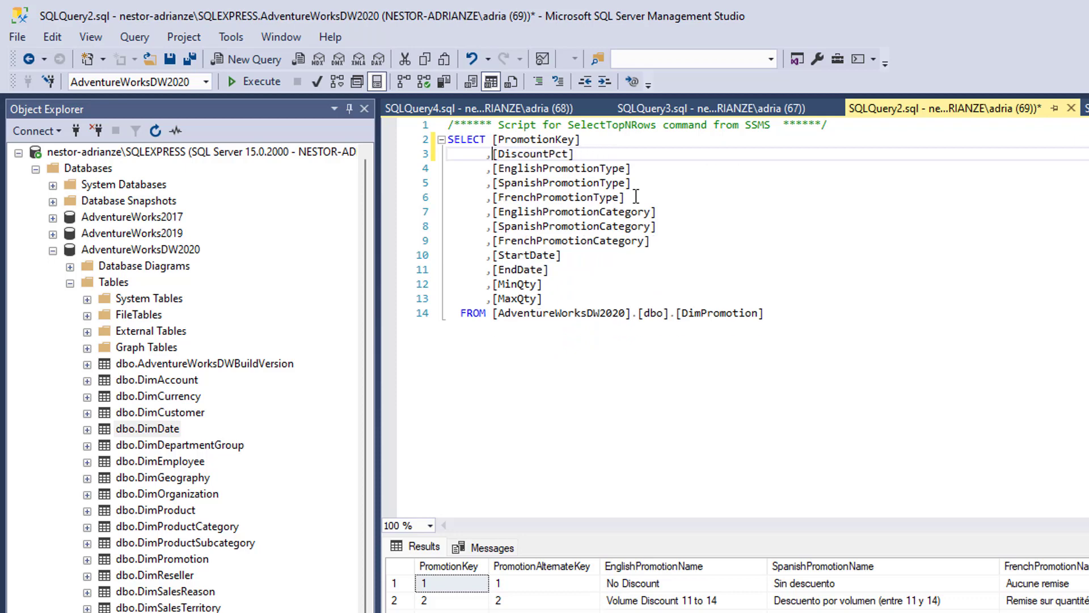
Delete the columns from SpanishPromotionType through MaxQty in the DimPromotion query and align its FROM clause with SELECT
drag(448, 183, 448, 298)
click(543, 241)
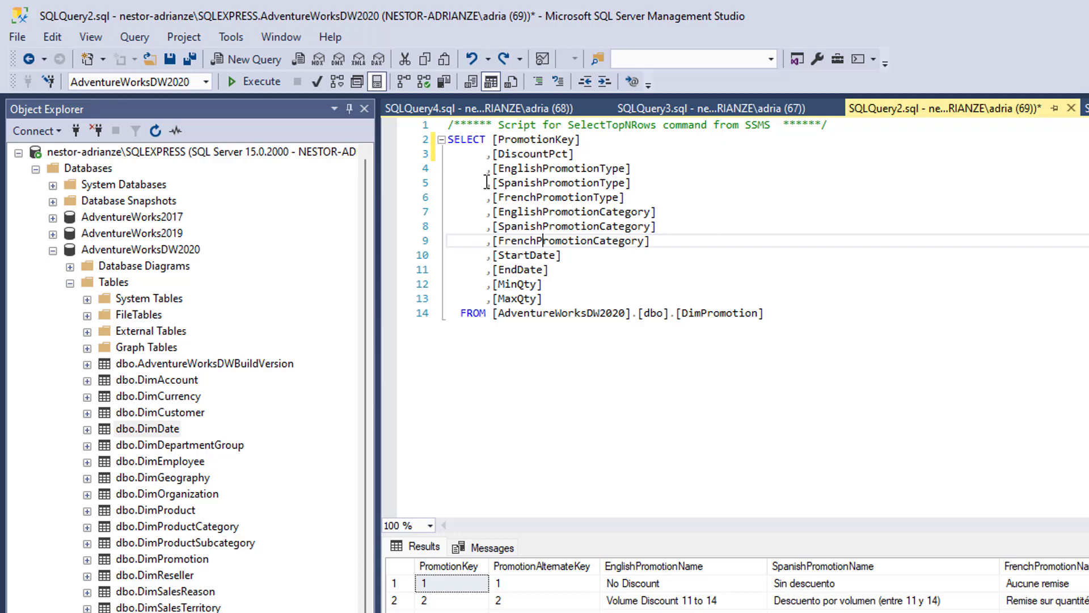
drag(487, 182, 587, 297)
key(Delete)
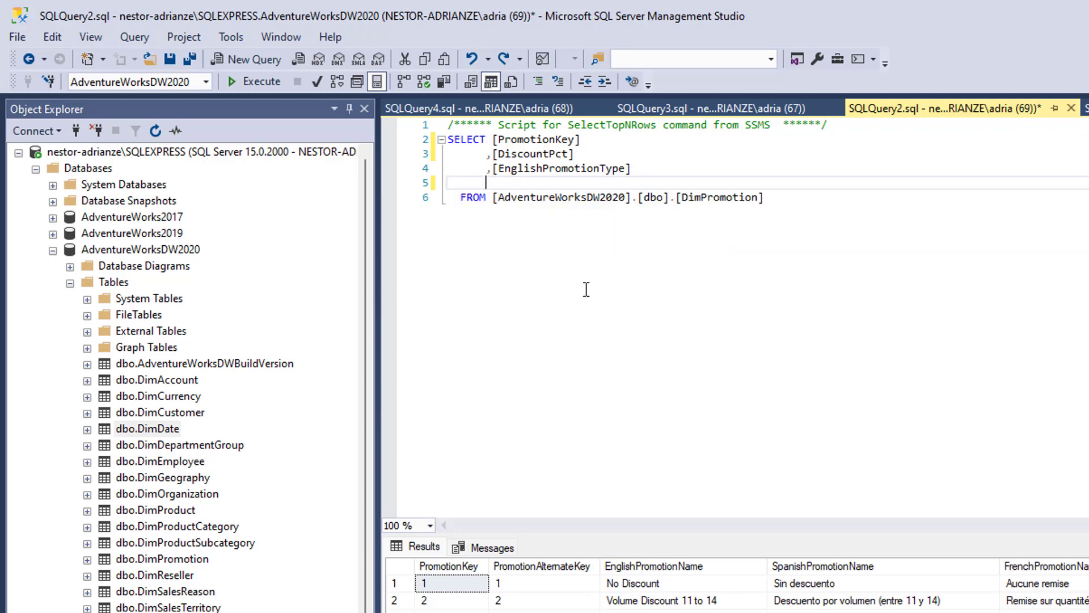
key(Delete)
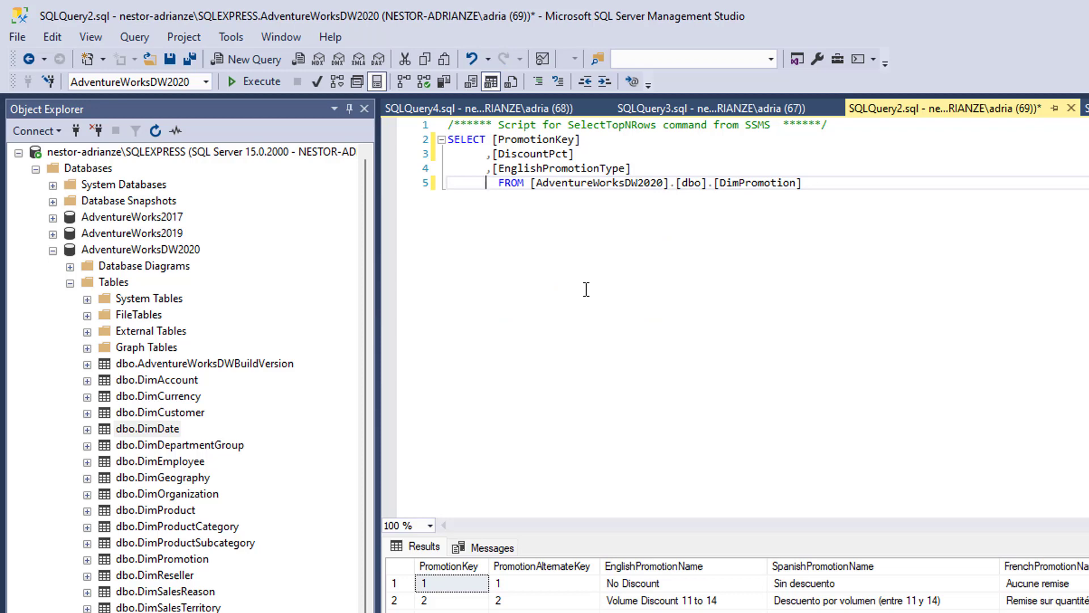
key(shift+Tab)
key(shift+Tab)
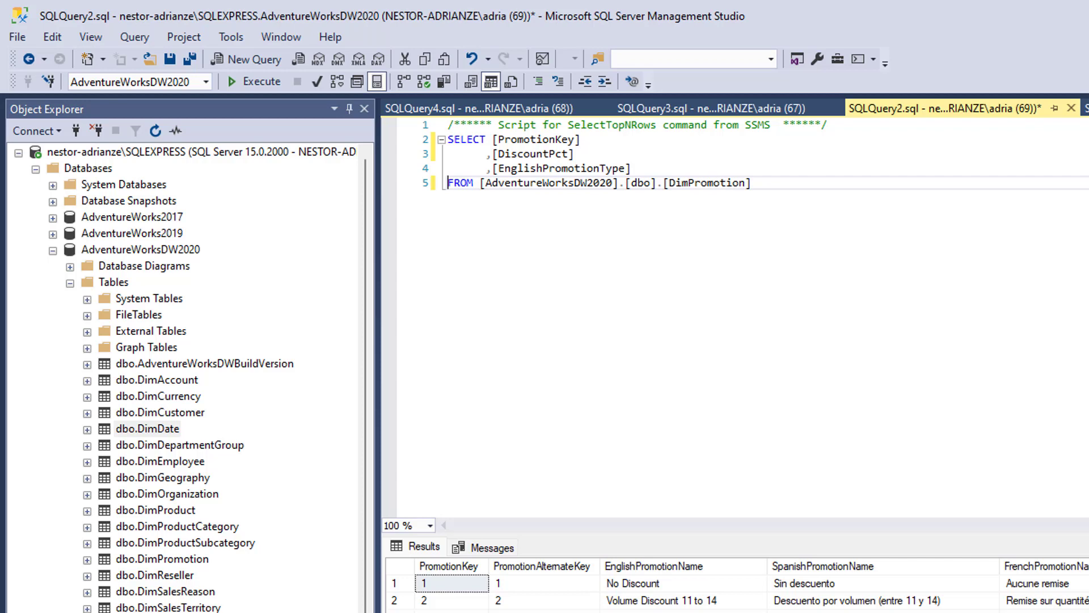
Remove the SalesTerritoryImage column from the DimSalesTerritory query and align its FROM clause with SELECT
click(781, 103)
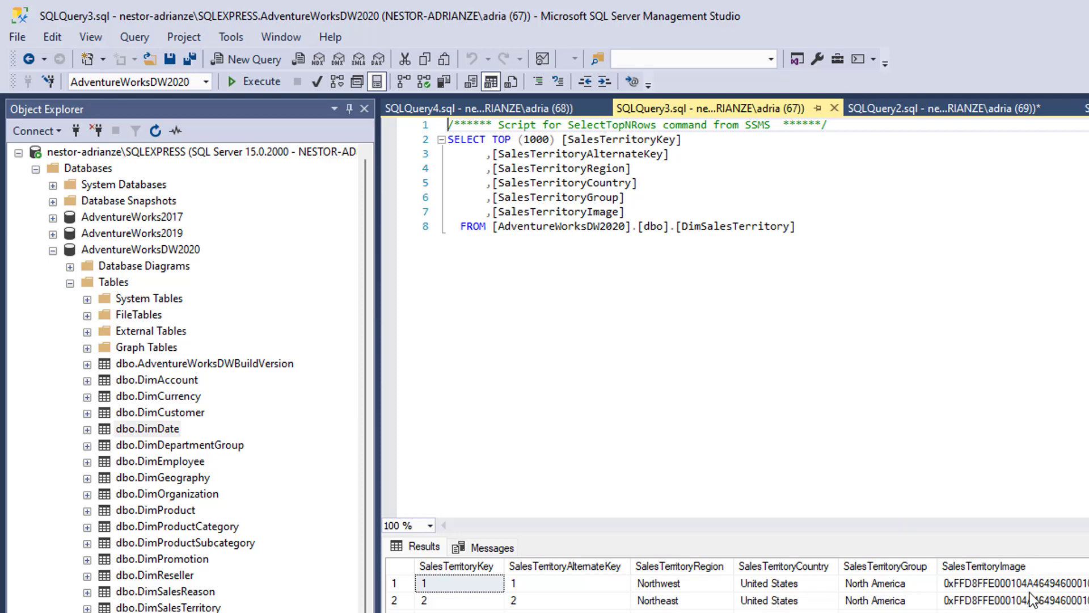
drag(625, 211, 438, 211)
key(Delete)
key(Delete)
key(Delete)
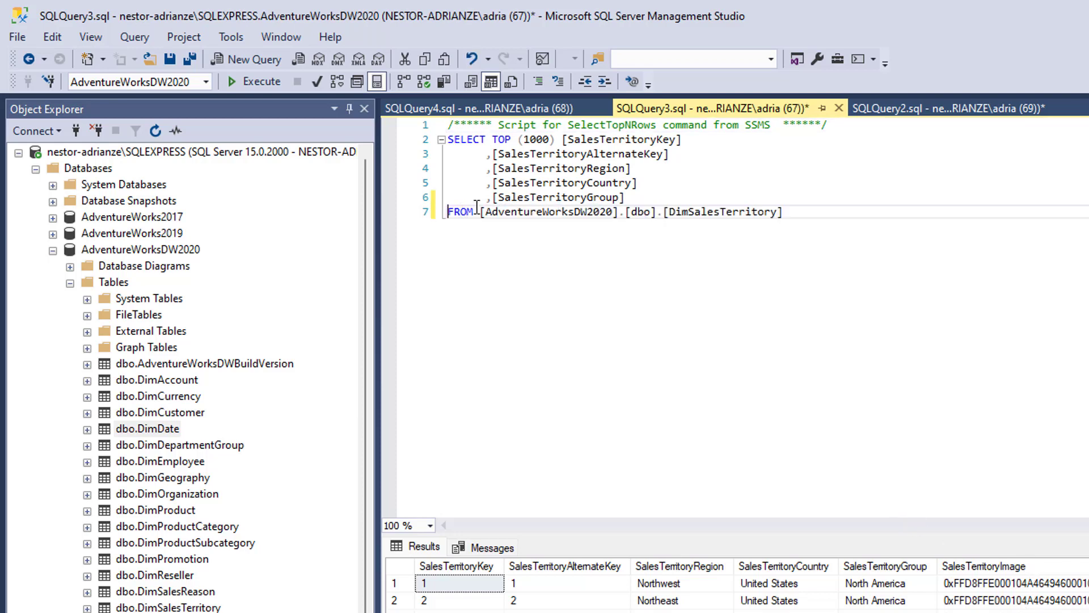
Remove the TOP (1000) row limit from the DimDate query
click(538, 107)
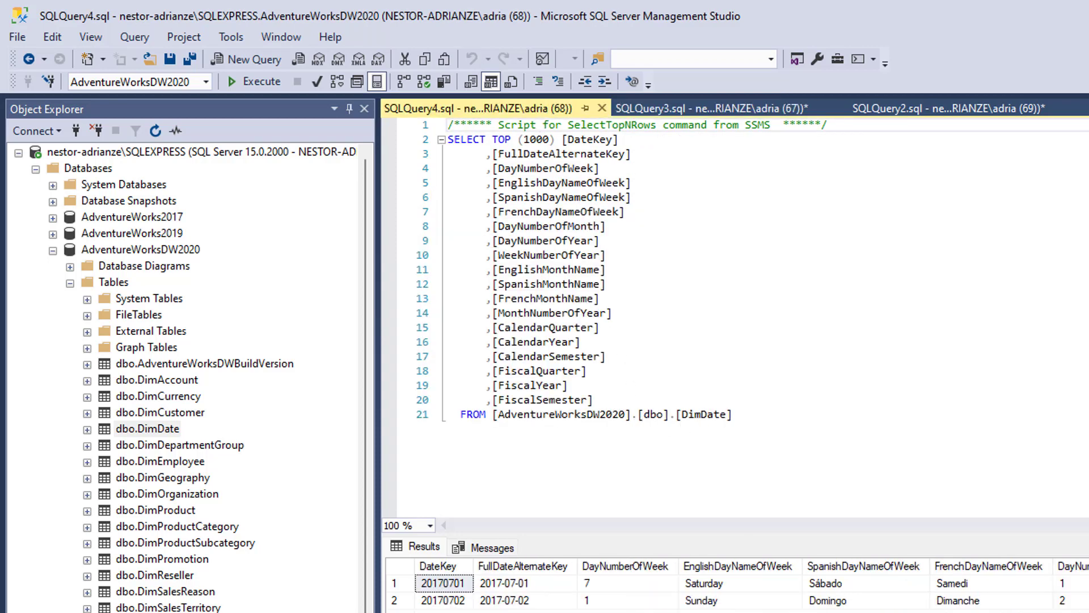
scroll(738, 590, right, 8)
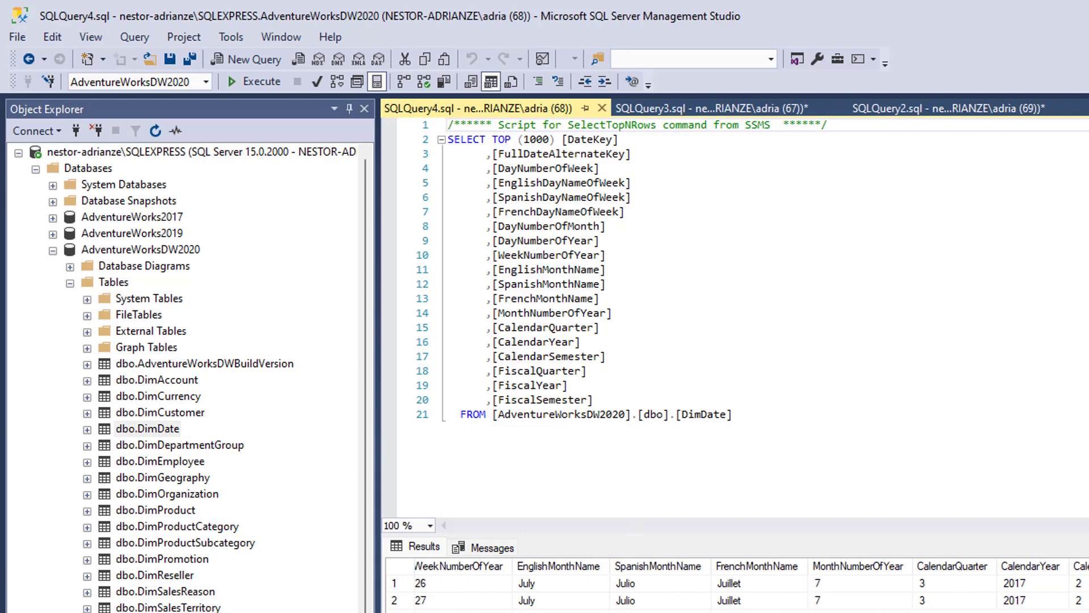
scroll(737, 585, left, 8)
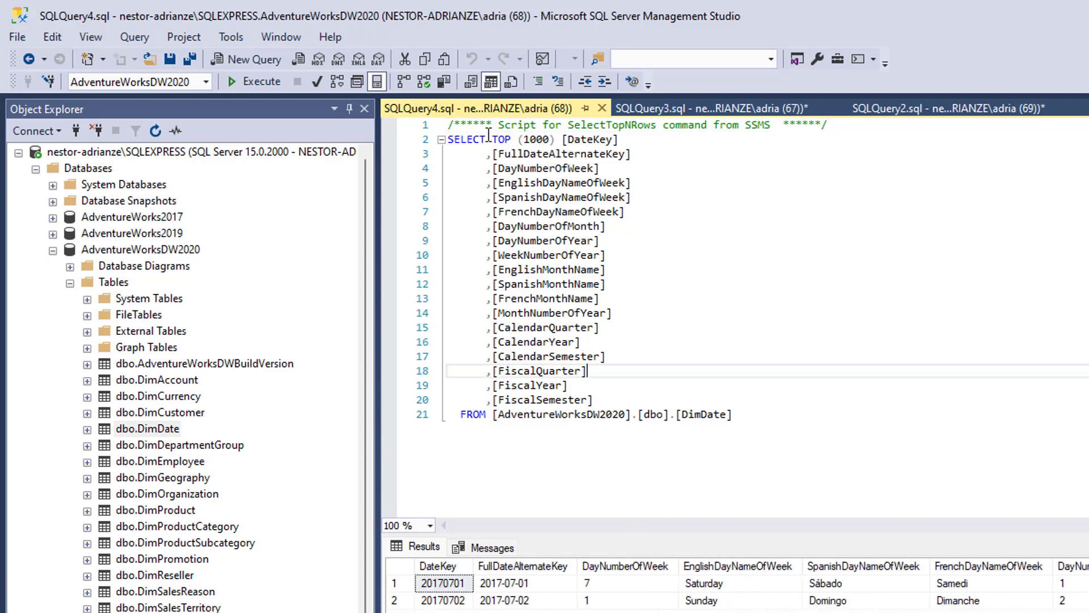
drag(494, 139, 561, 139)
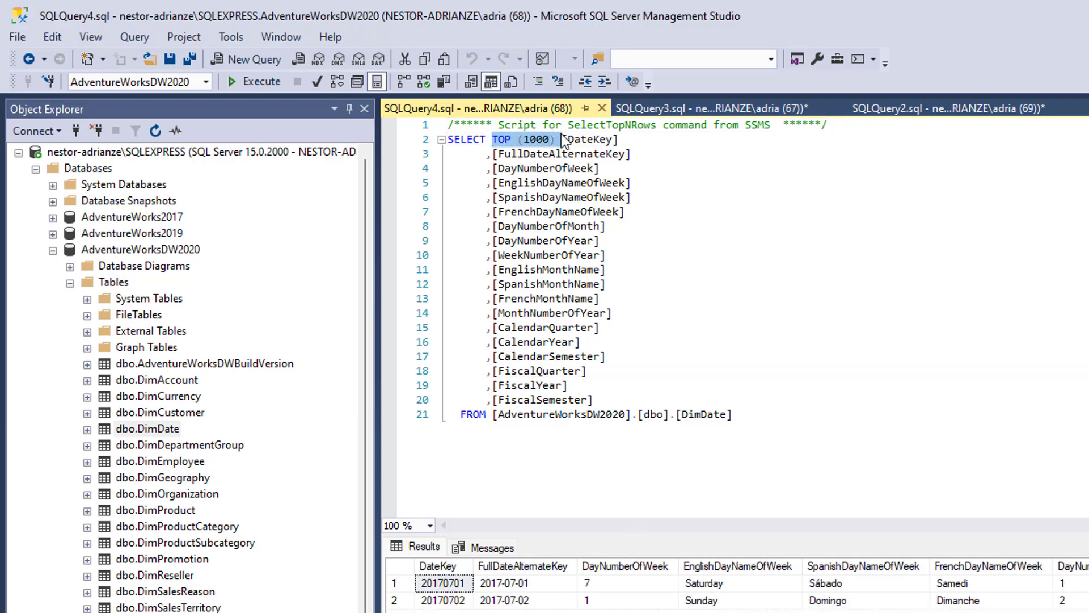
key(Delete)
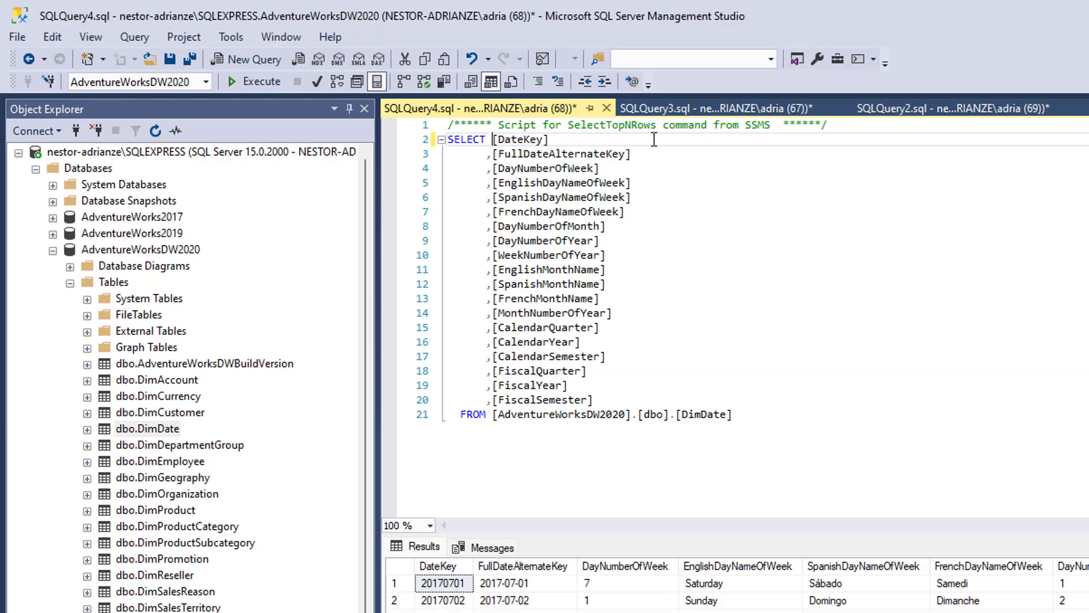
Remove the TOP (1000) row limit from the DimSalesTerritory query
click(677, 107)
drag(493, 139, 561, 130)
key(Delete)
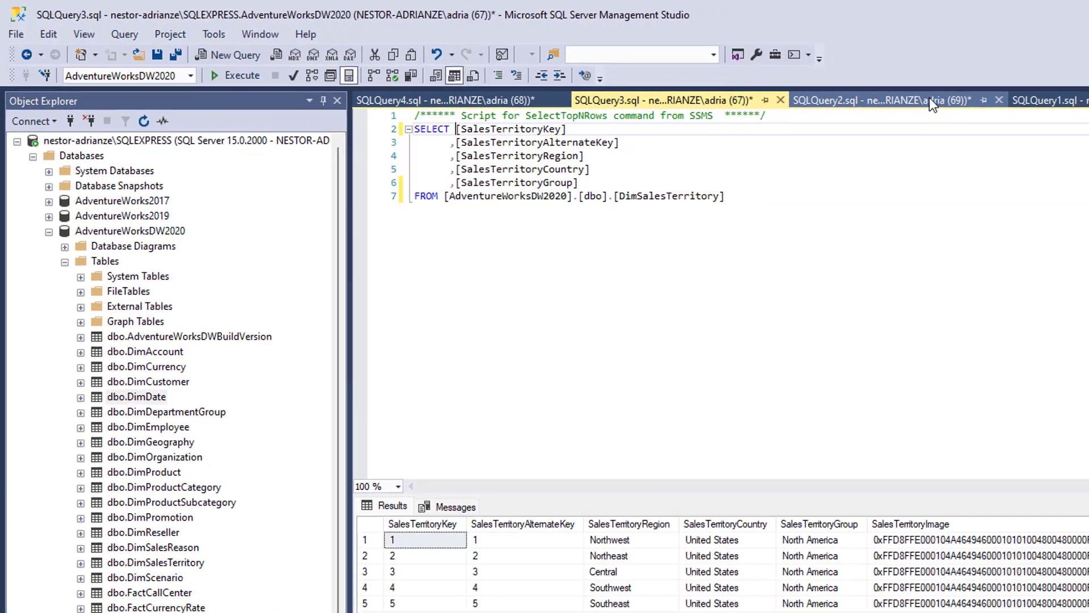
Remove the TOP (1000) row limit from the FactInternetSales query
click(1004, 108)
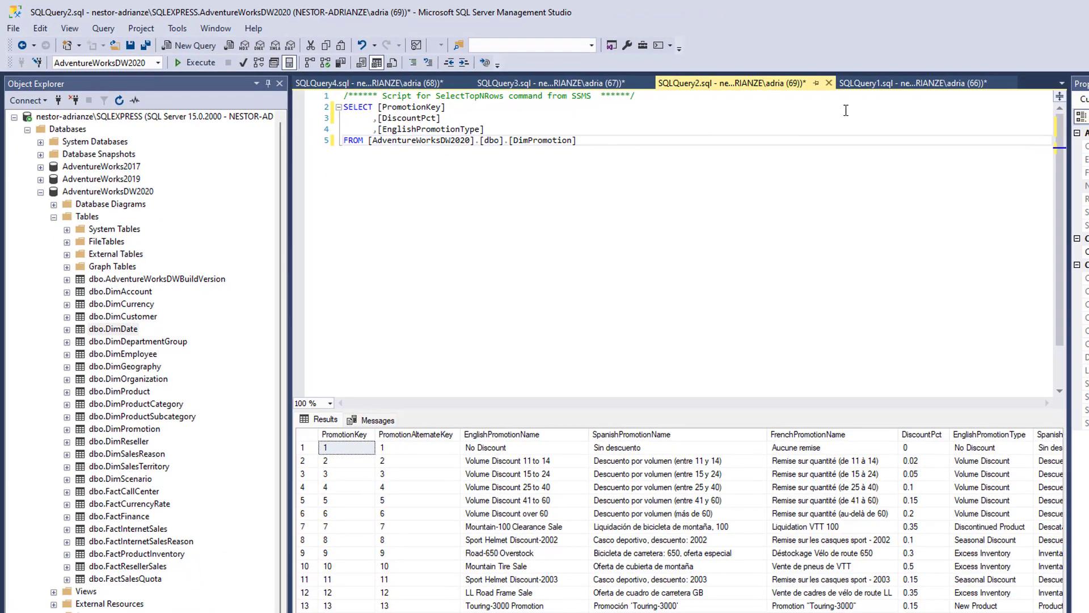
click(880, 83)
click(433, 108)
drag(433, 108, 382, 106)
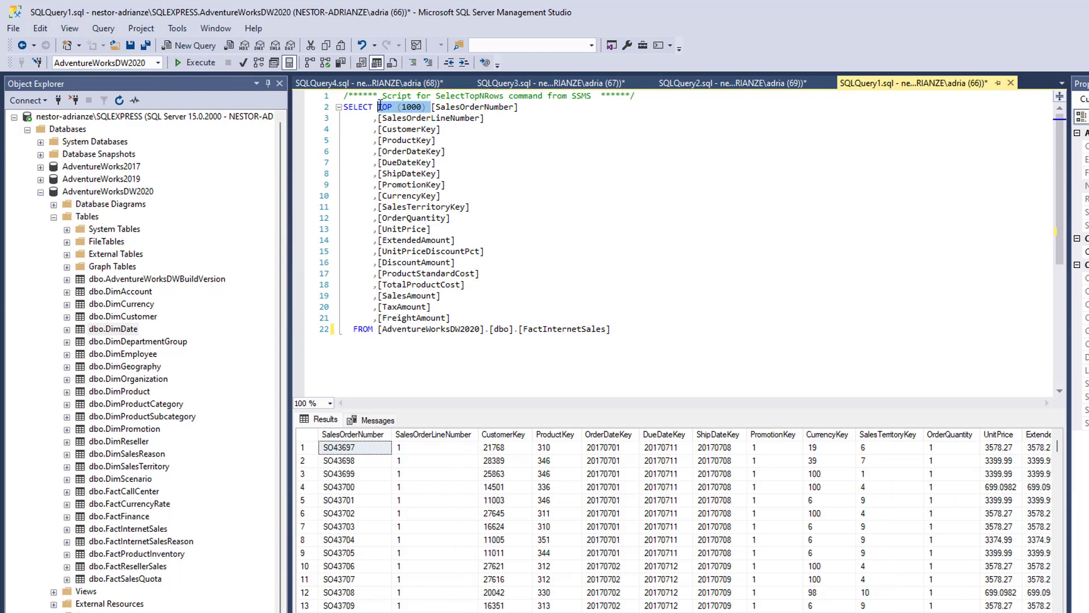
key(BackSpace)
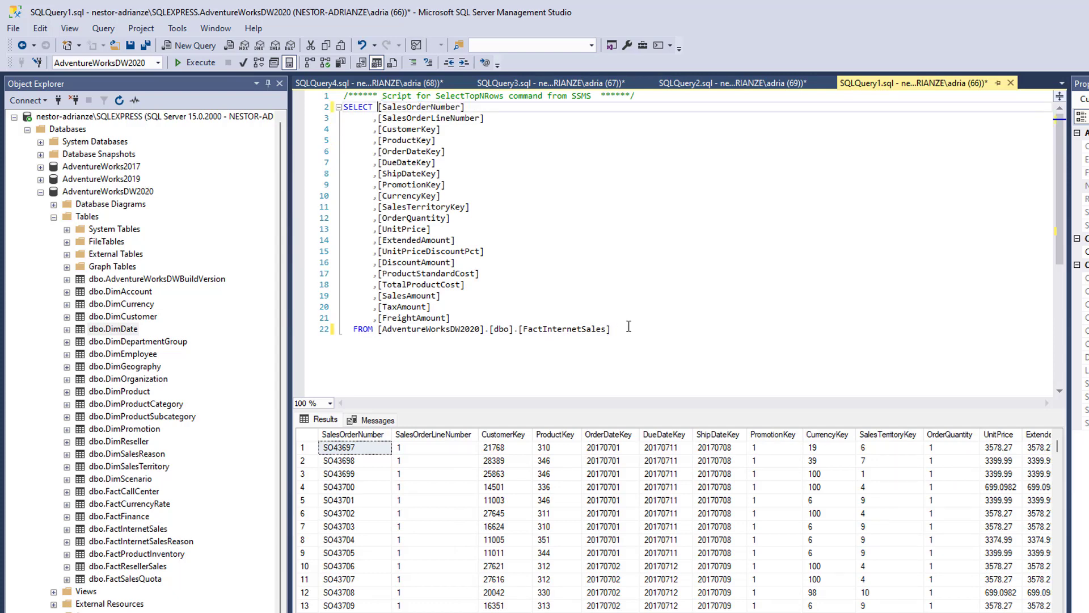
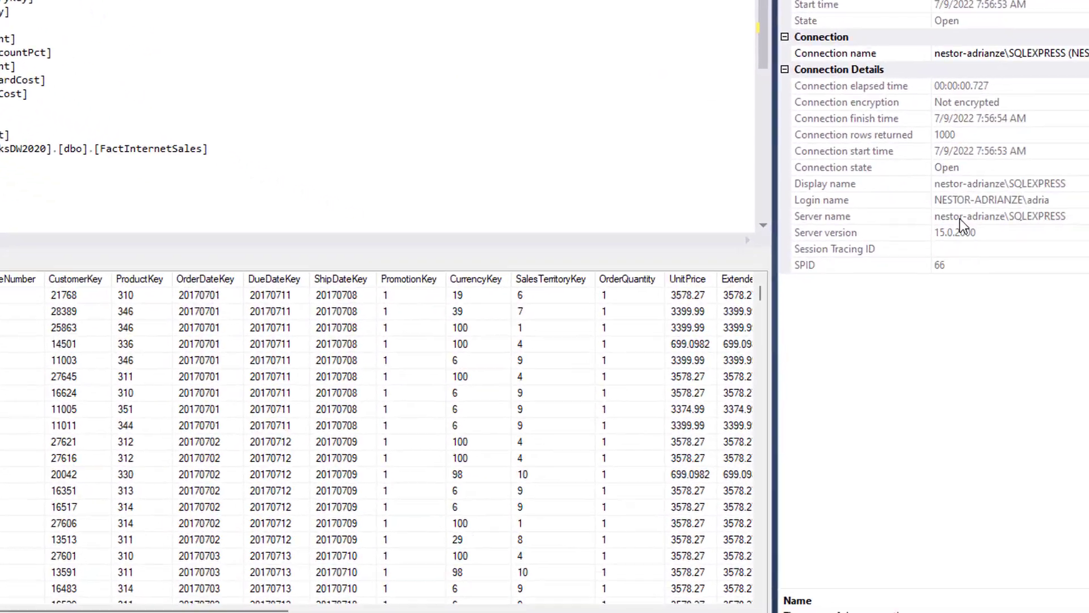
Copy the SQLEXPRESS server name from the connection details into the Server field of Power BI Desktop's SQL Server database dialog
click(1056, 210)
key(ctrl+c)
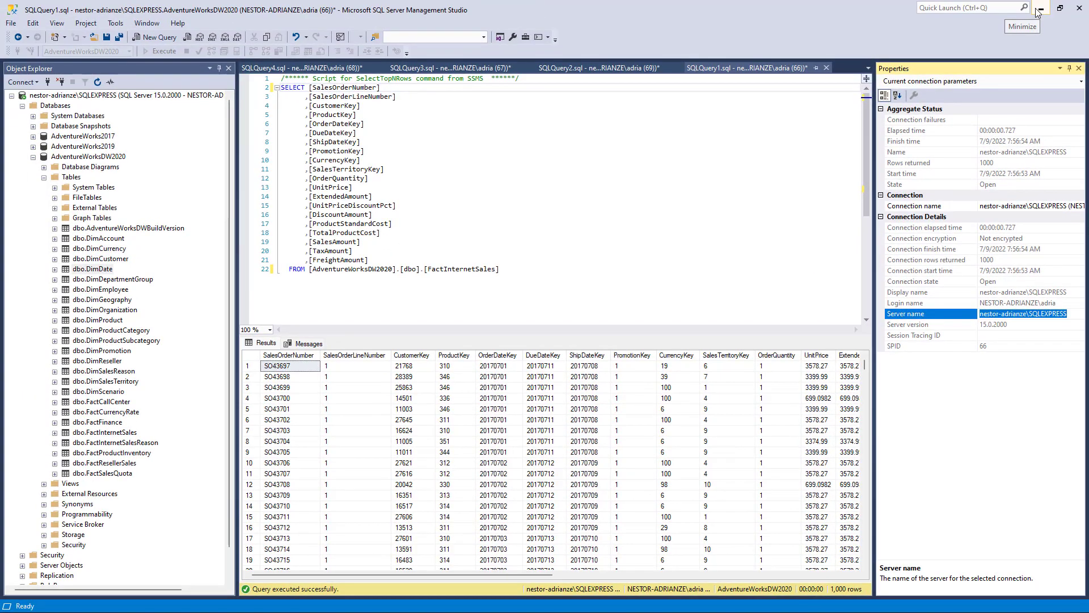
click(1035, 13)
click(435, 264)
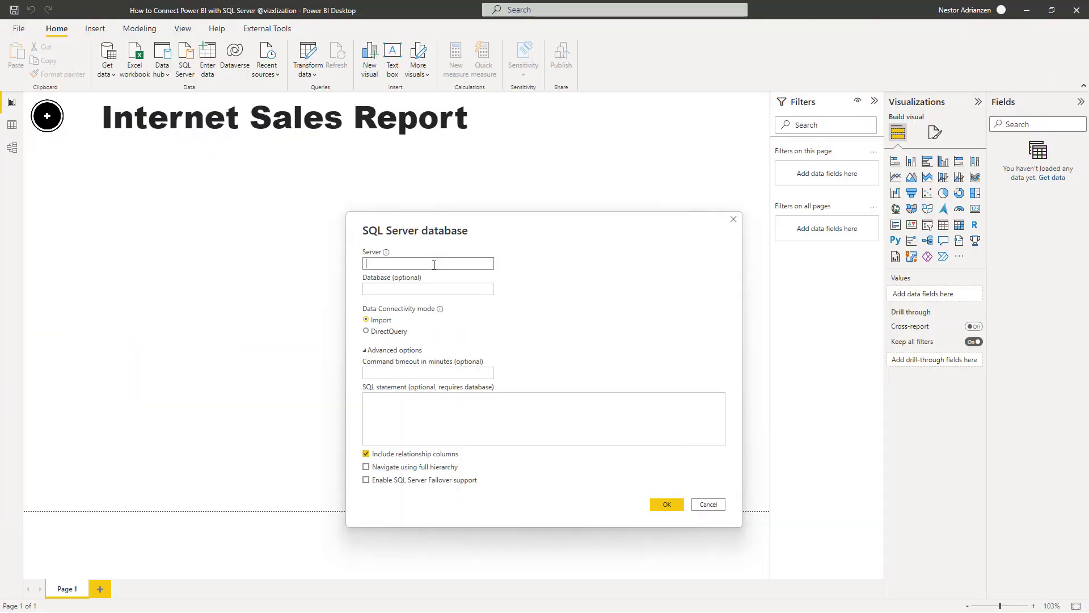
key(ctrl+v)
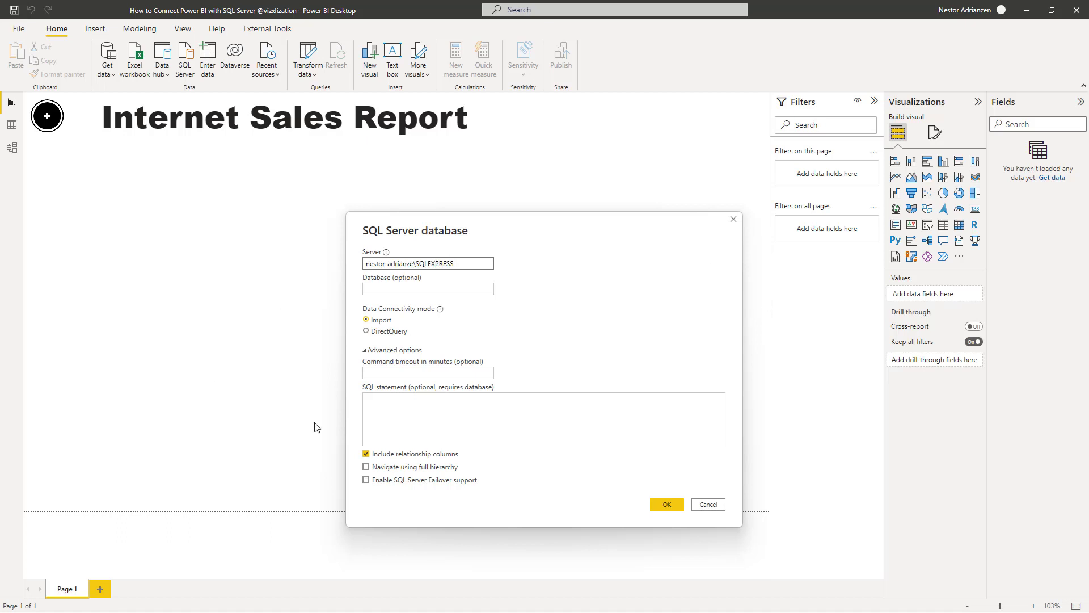
Copy the database name AdventureWorksDW2020 from SQL Server Management Studio into the Database field of Power BI Desktop's connection dialog
key(super+Tab)
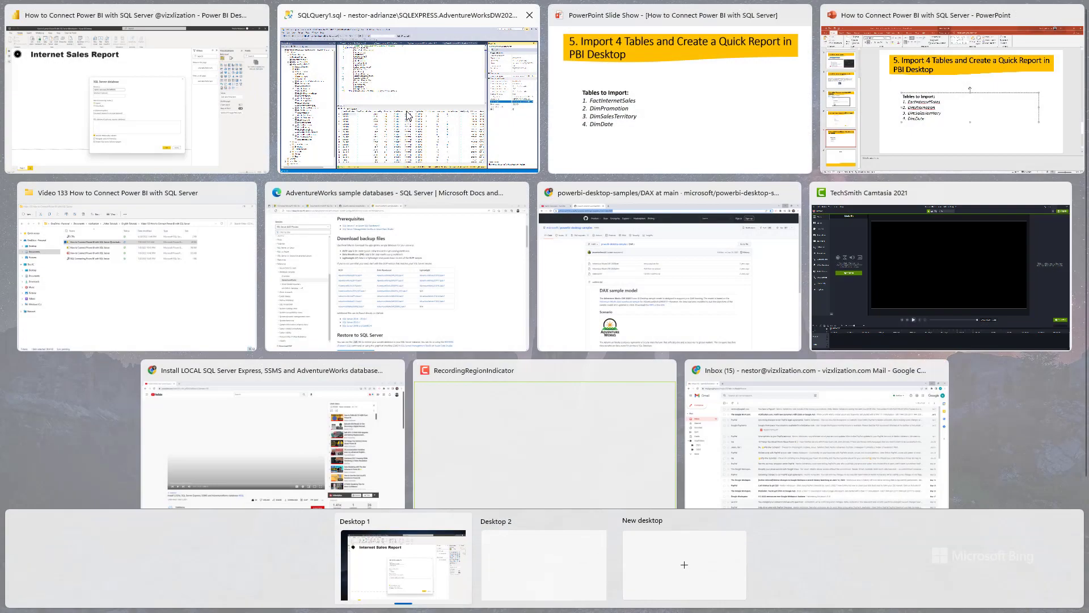
click(409, 85)
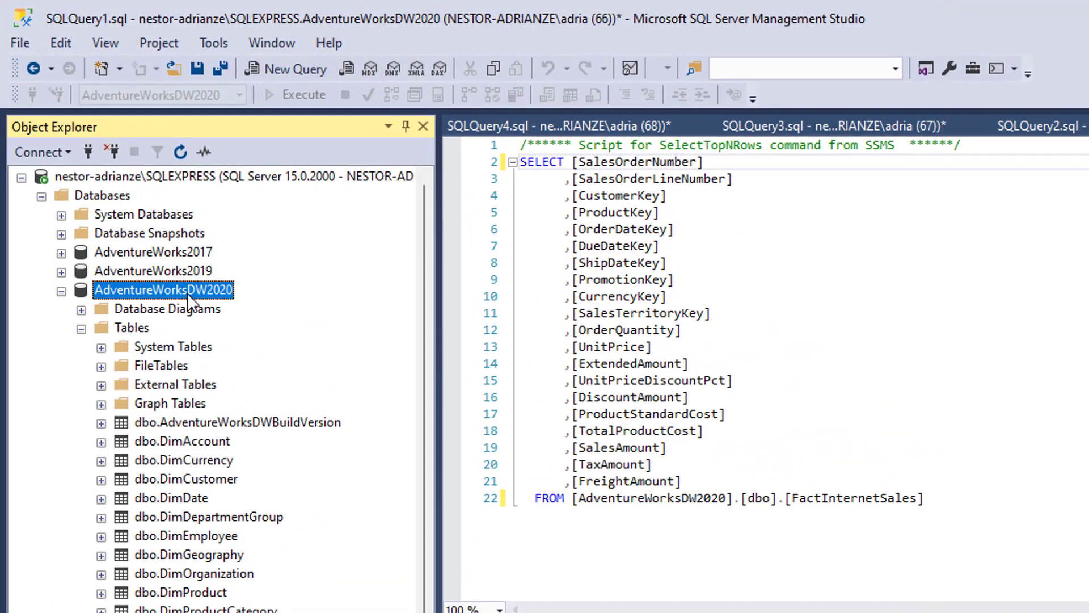
right_click(101, 159)
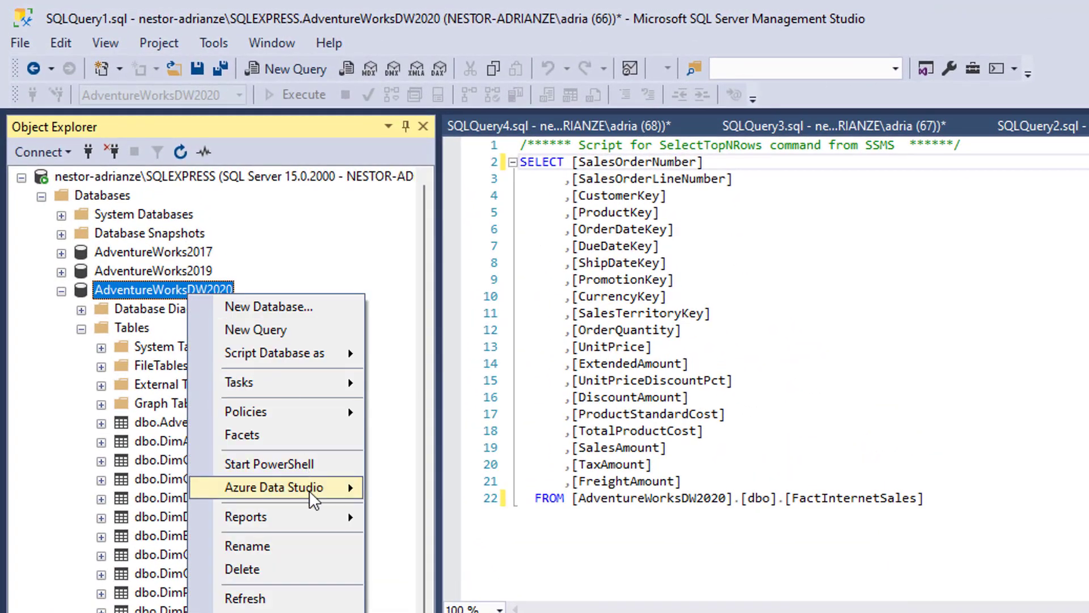
click(284, 546)
key(ctrl+c)
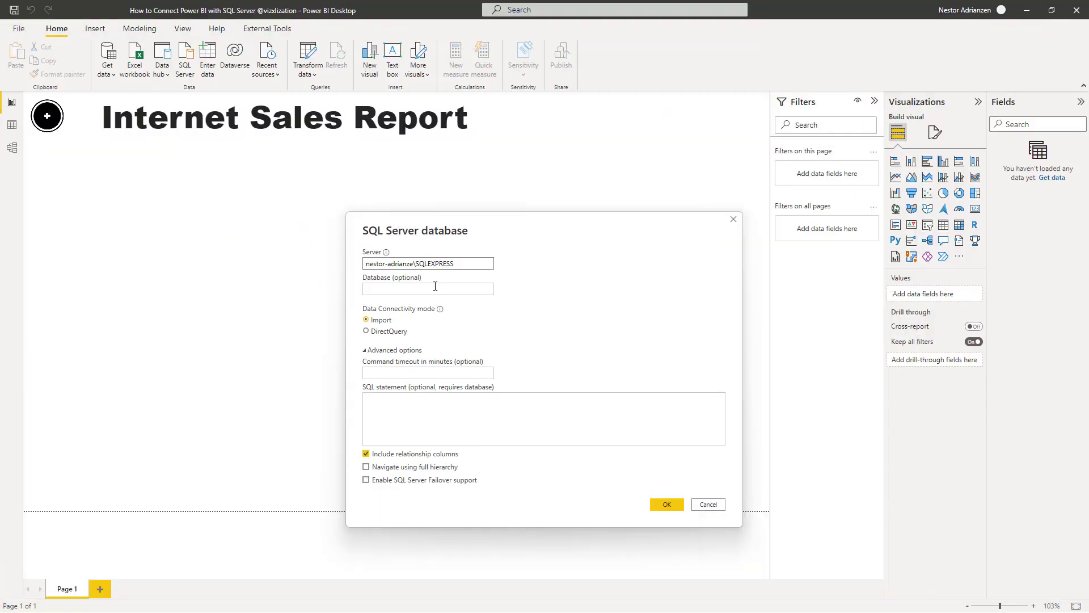
click(432, 286)
key(ctrl+v)
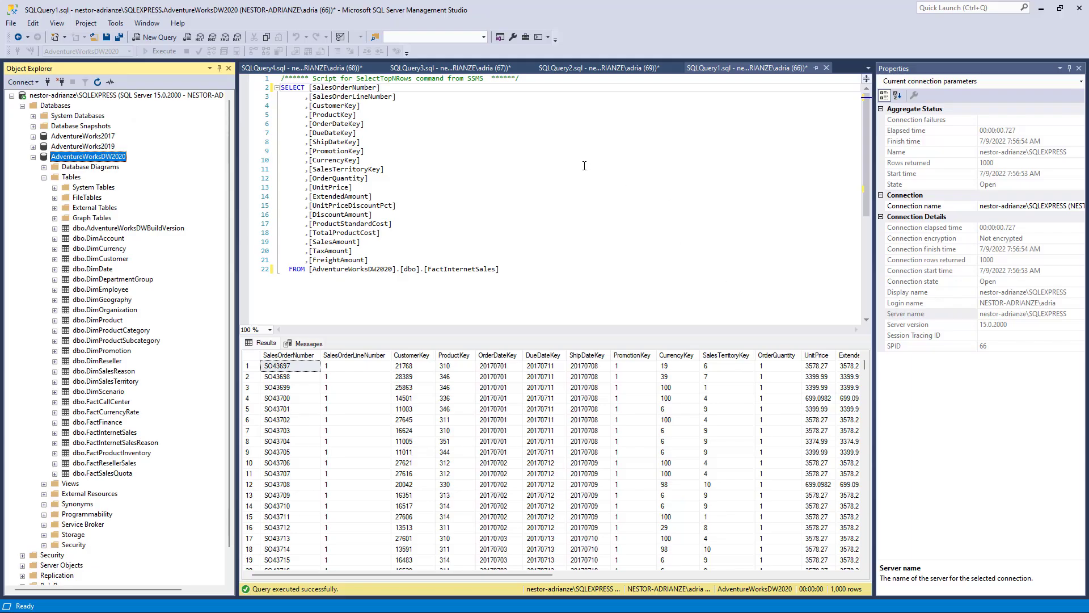
Copy the full FactInternetSales query from Management Studio into the SQL statement field of Power BI Desktop's connection dialog
click(584, 165)
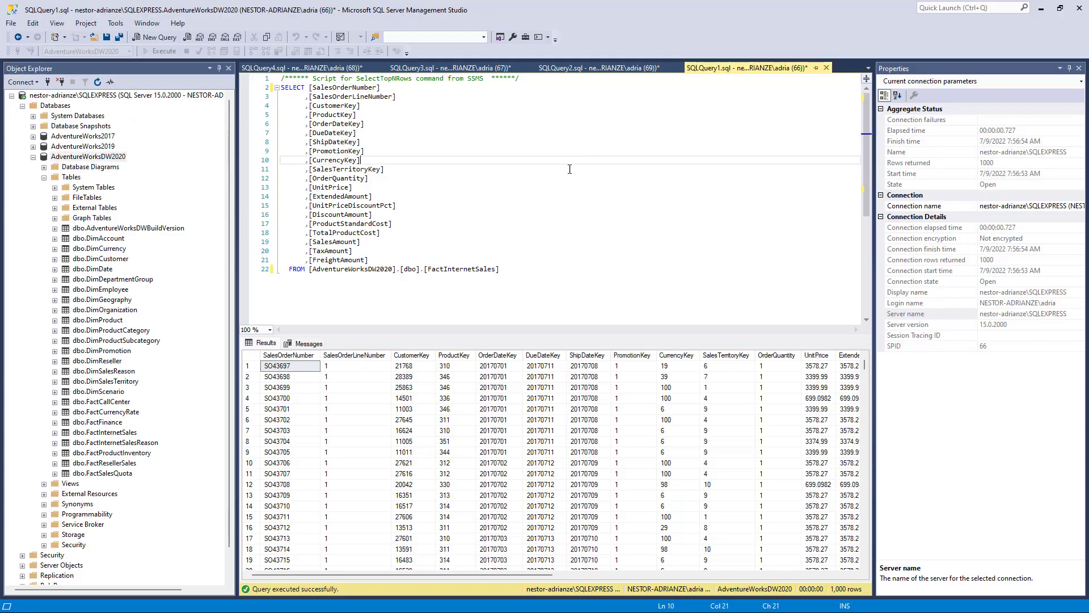
drag(501, 269, 266, 96)
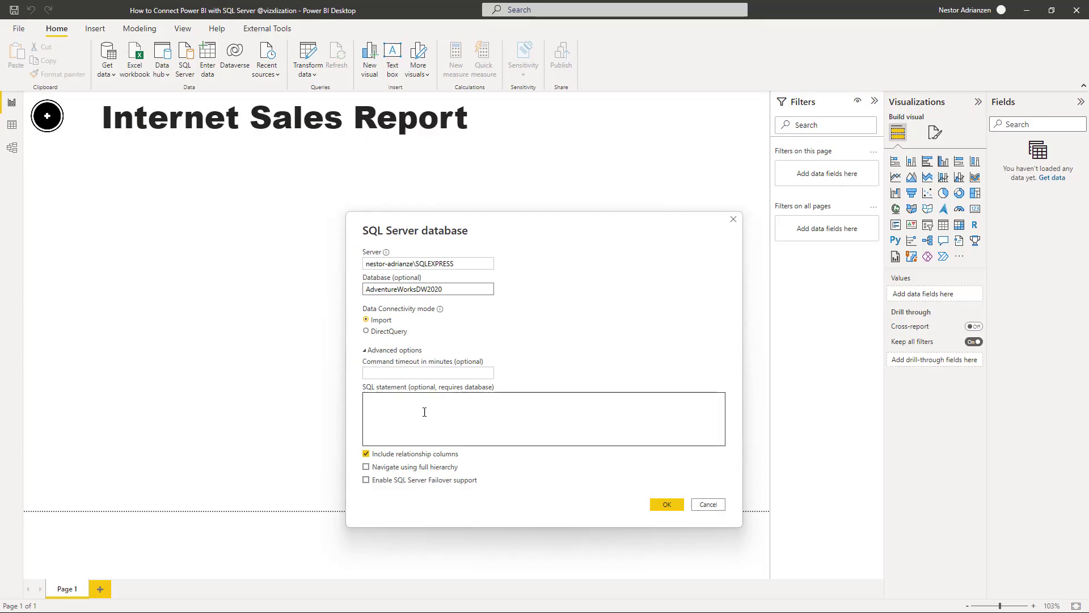
click(424, 408)
key(ctrl+v)
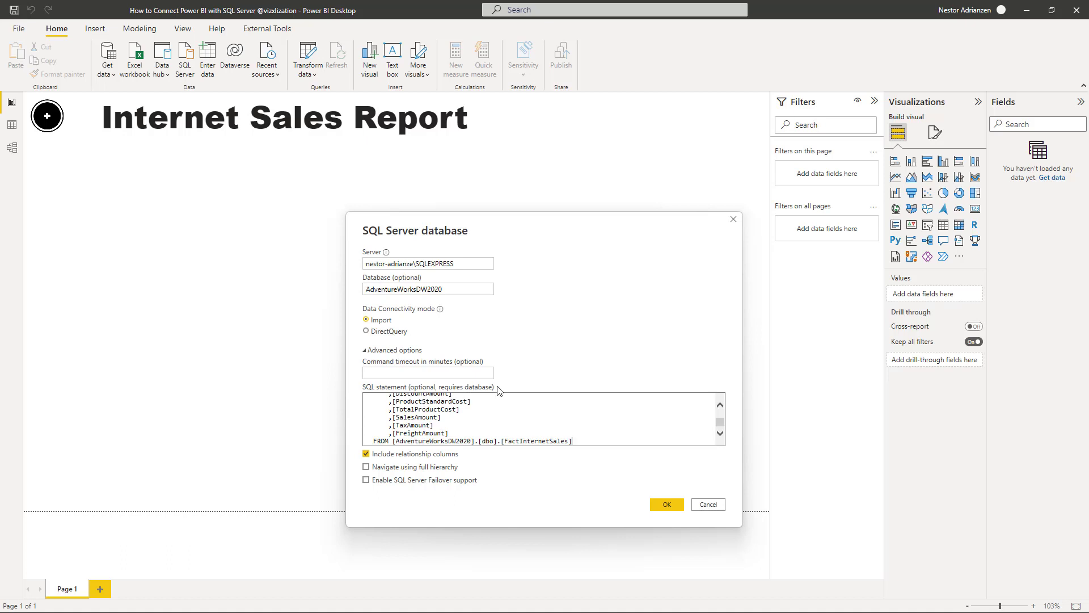
Confirm the SQL Server connection in Import mode and load the previewed FactInternetSales data
drag(556, 223, 471, 157)
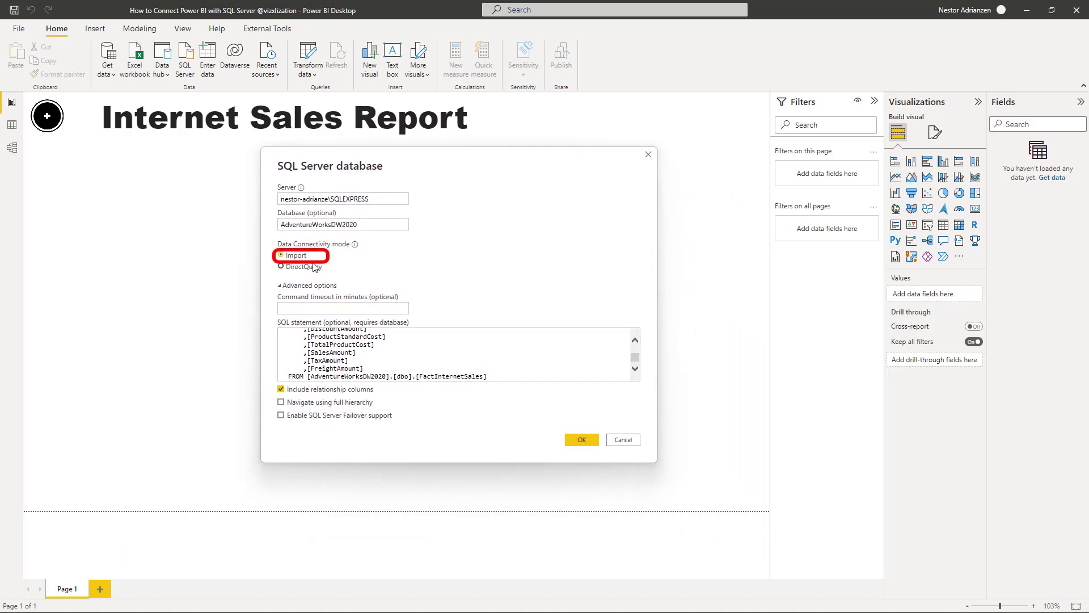
click(582, 441)
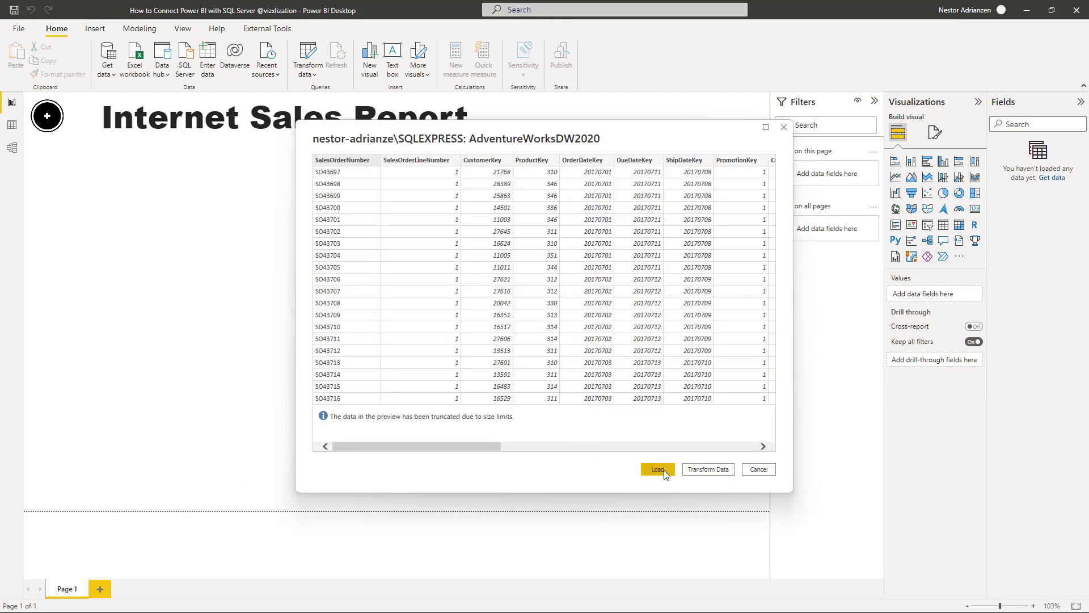
click(664, 471)
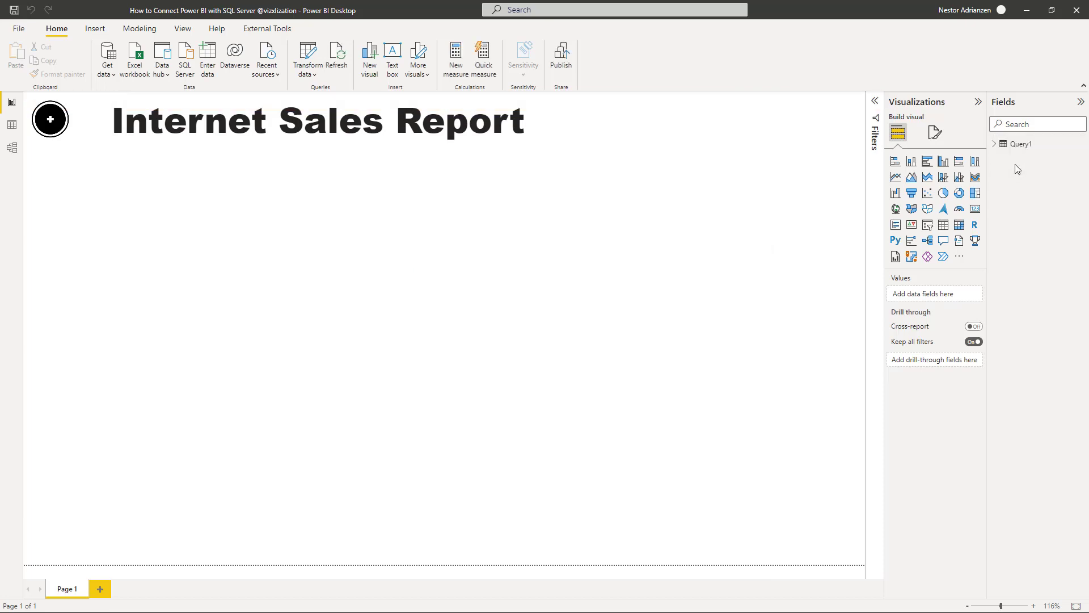
Rename the loaded table Query1 as Internet Sales
click(1024, 147)
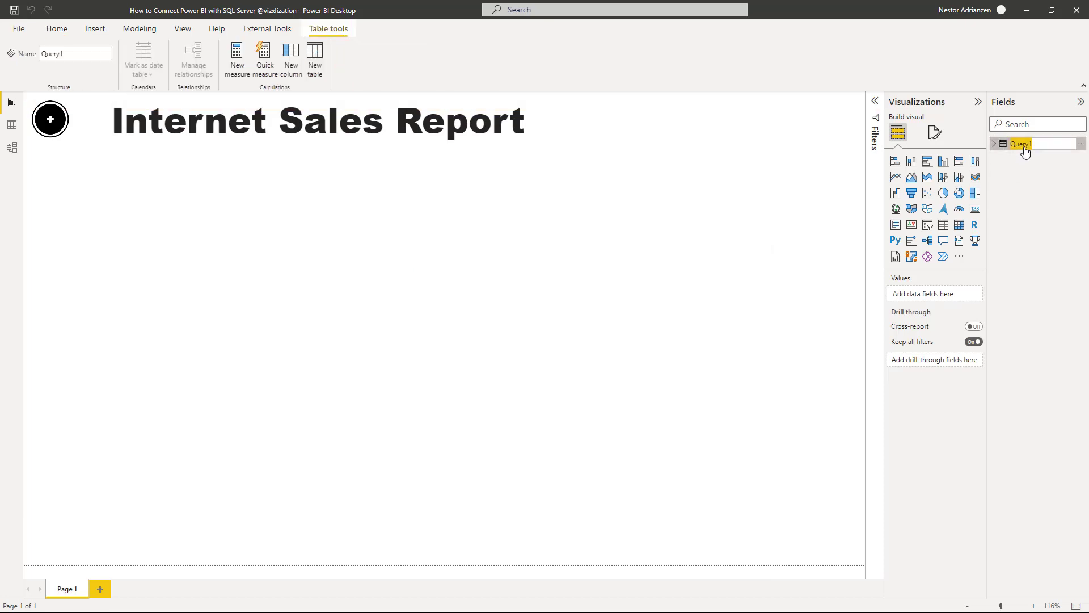
key(BackSpace)
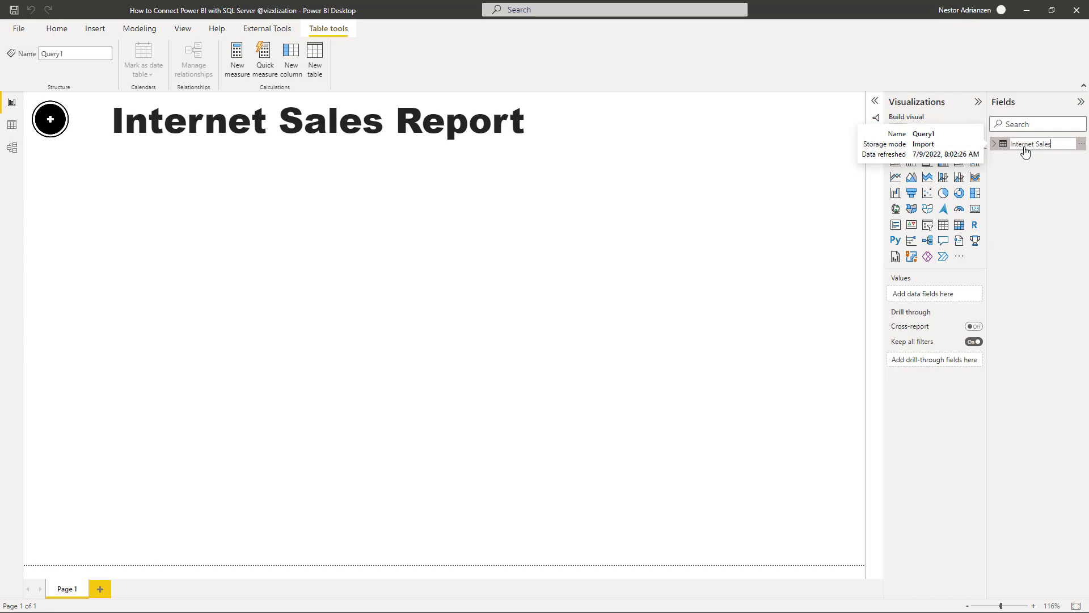
text(Internet Sales)
key(Escape)
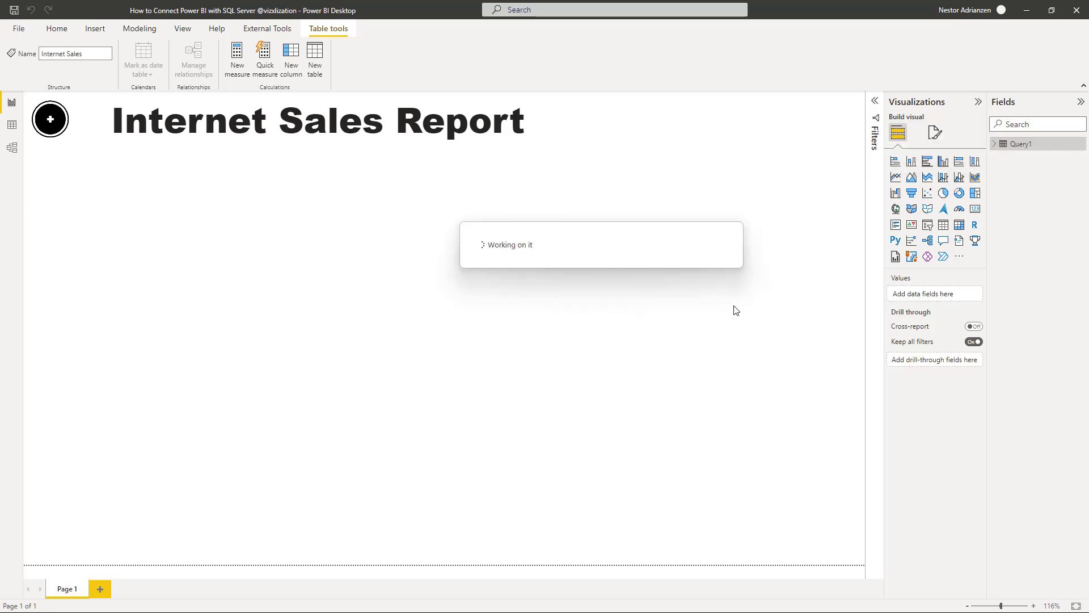
click(573, 311)
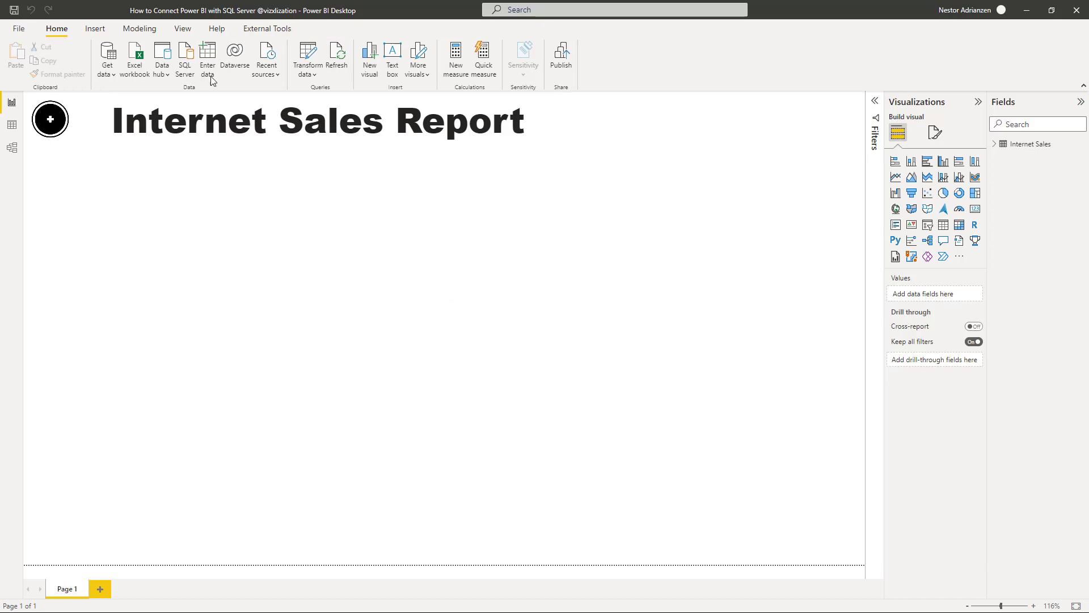
Start a new SQL Server connection in Power BI Desktop and copy the DimPromotion query from Management Studio into its SQL statement field
click(190, 65)
key(super+Tab)
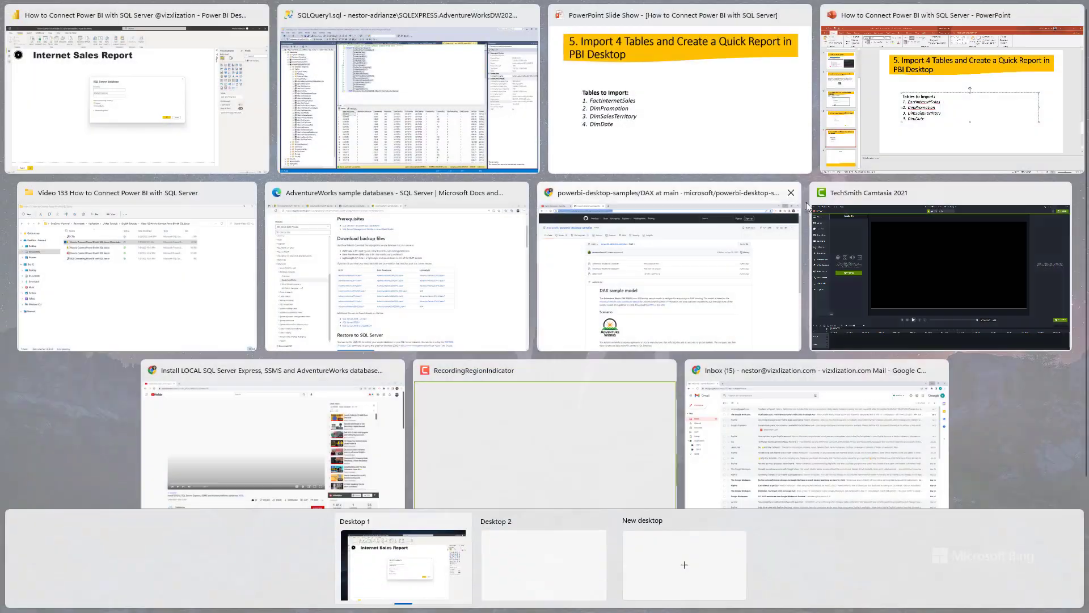
click(408, 108)
click(645, 70)
drag(480, 111, 281, 87)
key(ctrl+c)
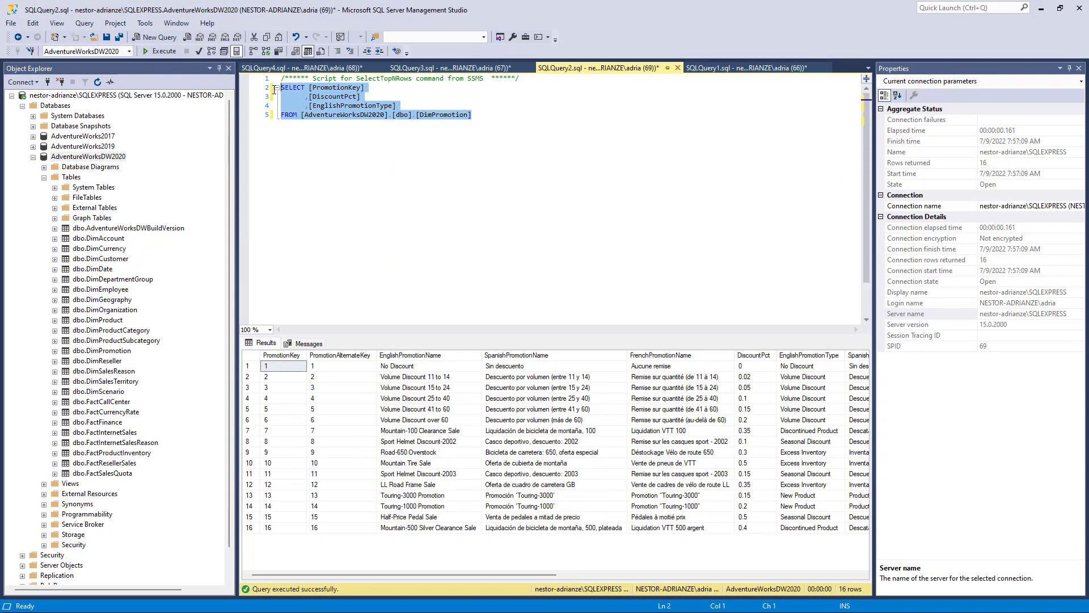
key(super+Tab)
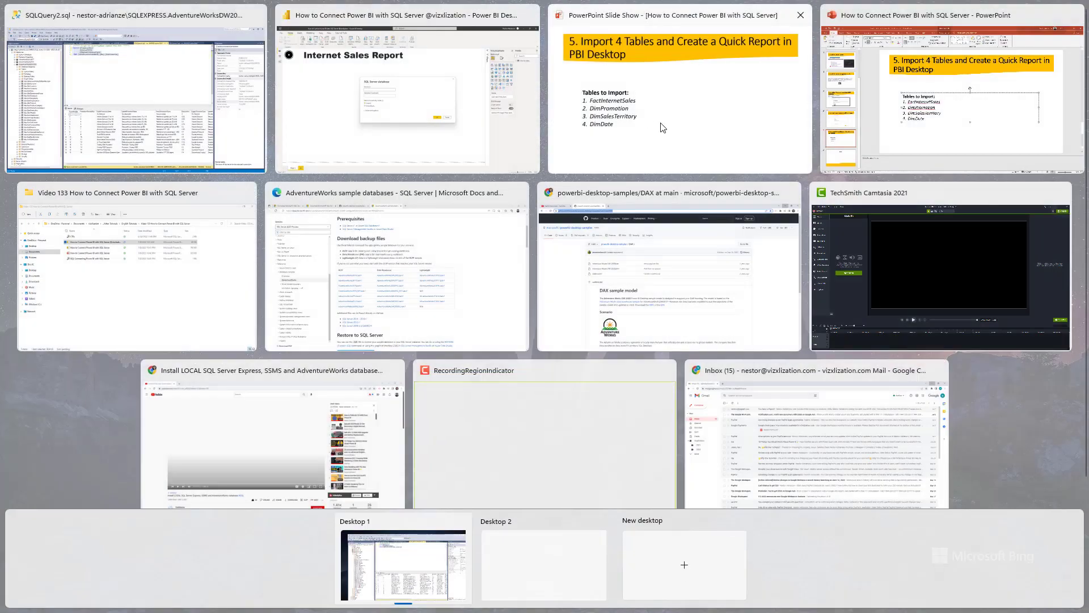
click(407, 125)
click(392, 350)
click(395, 411)
key(ctrl+v)
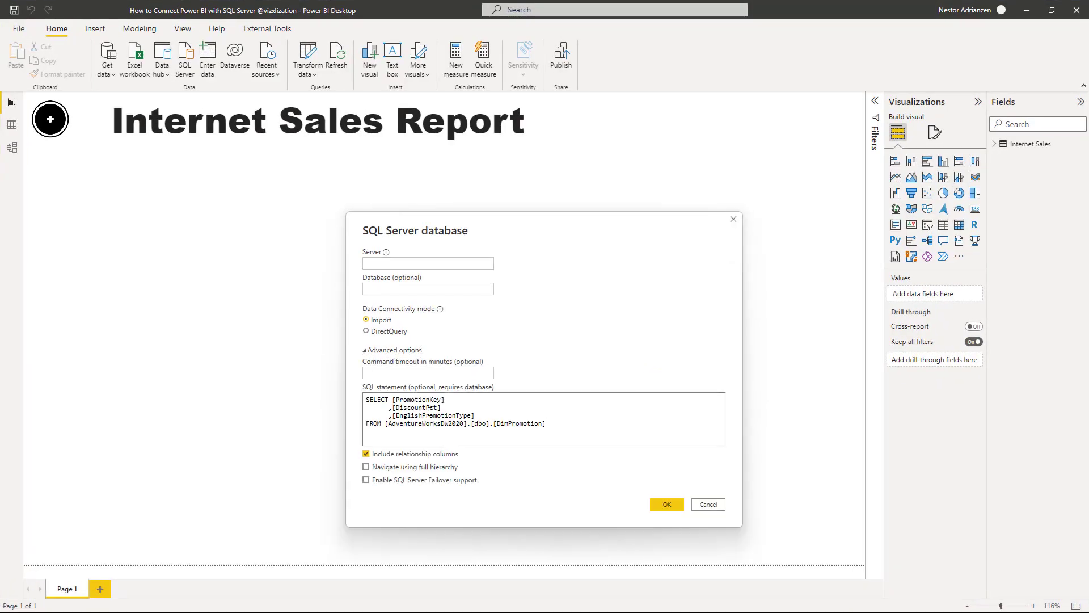
Copy the SQLEXPRESS server name from Management Studio into the Server field of the DimPromotion connection in Power BI Desktop
key(super+Tab)
click(409, 108)
drag(1068, 313, 979, 313)
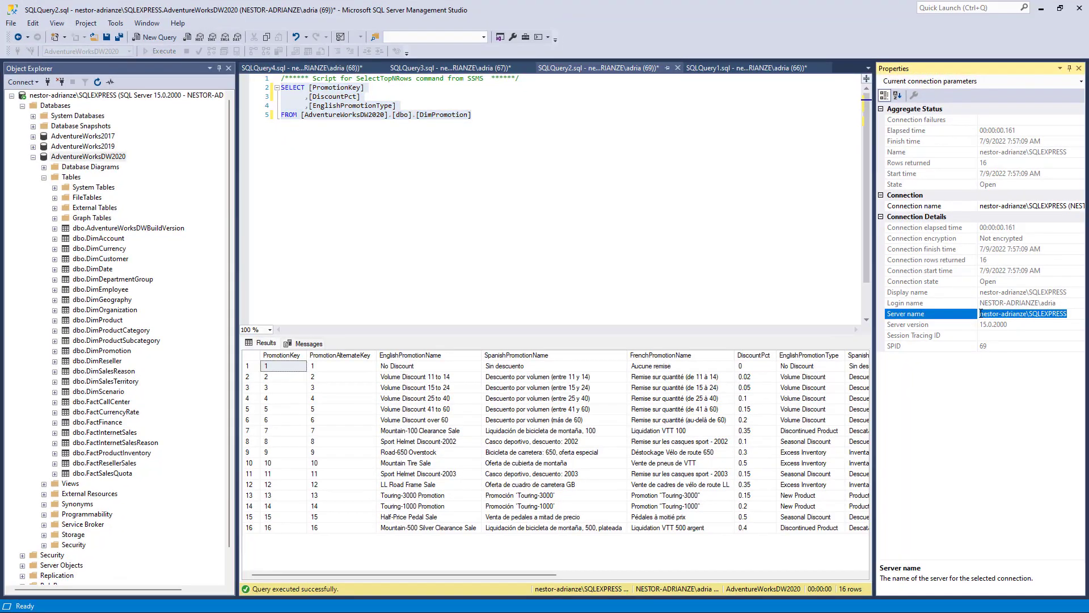
key(ctrl+c)
key(alt+Tab)
click(486, 260)
key(ctrl+v)
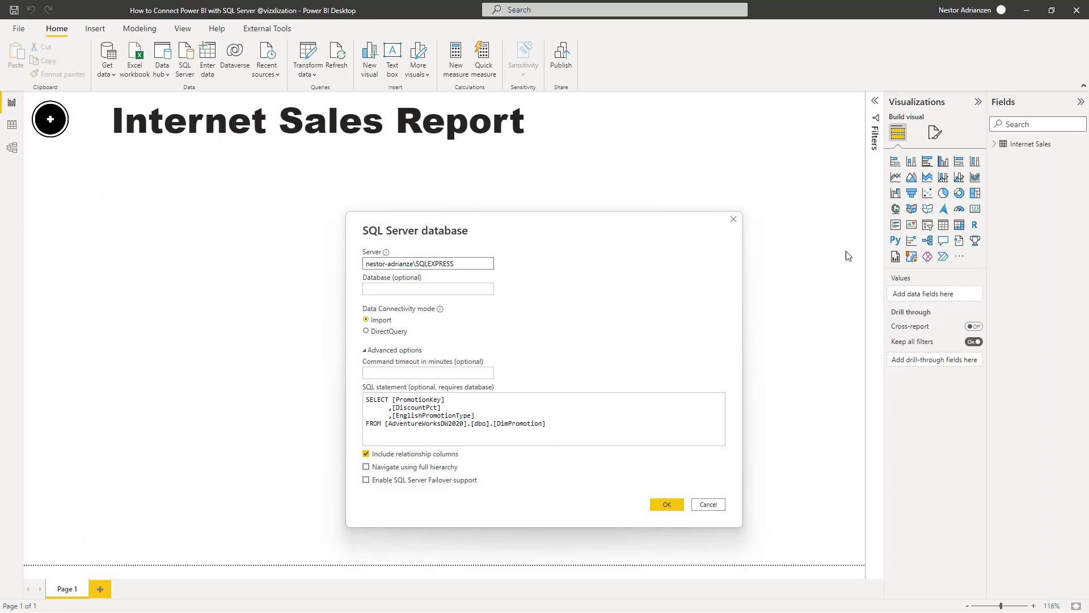
Copy the AdventureWorksDW2020 database name from Management Studio into the Database field of the DimPromotion connection in Power BI Desktop
key(super+Tab)
click(408, 108)
double_click(88, 156)
double_click(111, 159)
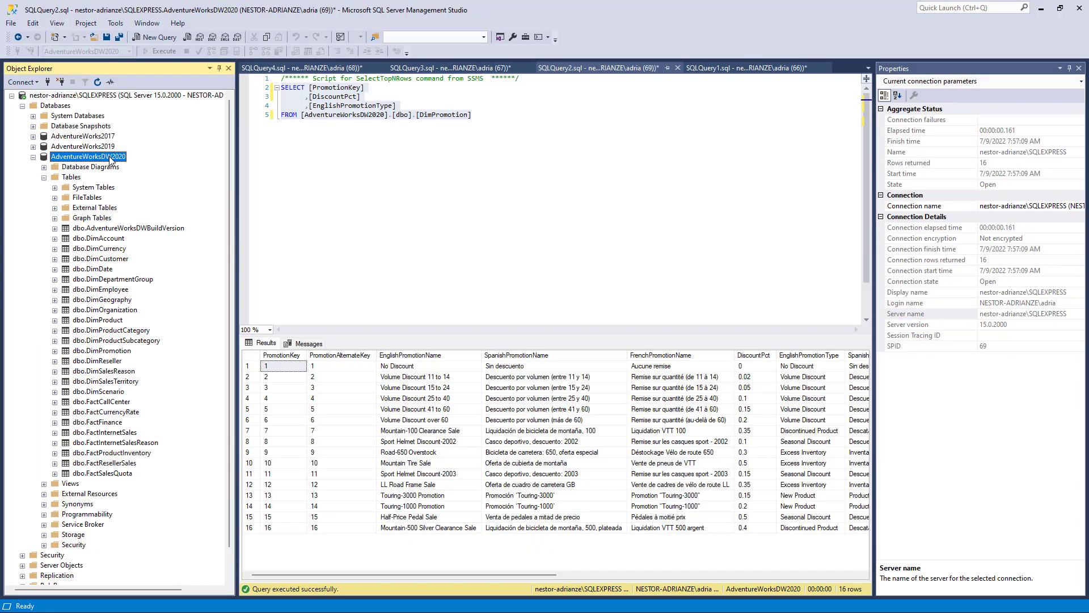
right_click(110, 158)
click(157, 293)
key(ctrl+c)
key(super+Tab)
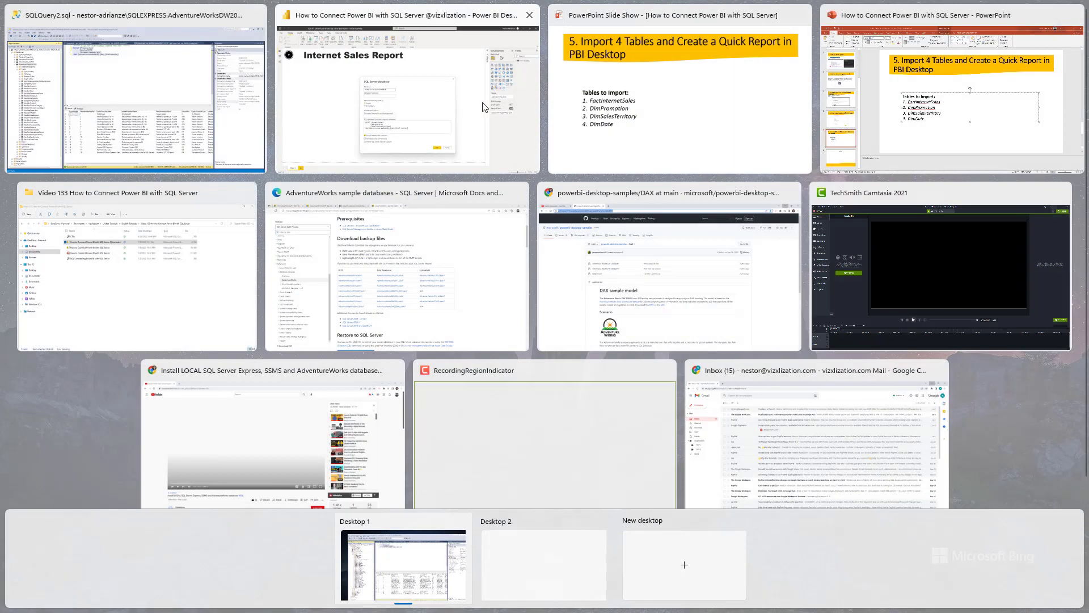
click(376, 130)
key(Tab)
key(ctrl+v)
Confirm the connection, load the previewed DimPromotion data, and rename the loaded table Query1 as Promotion
click(669, 505)
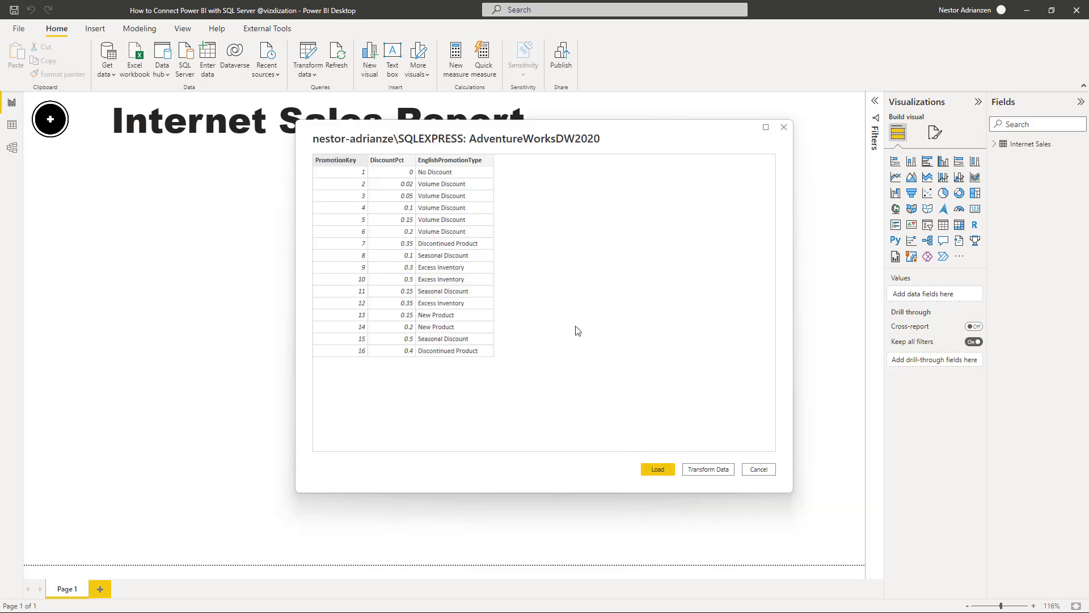
click(659, 471)
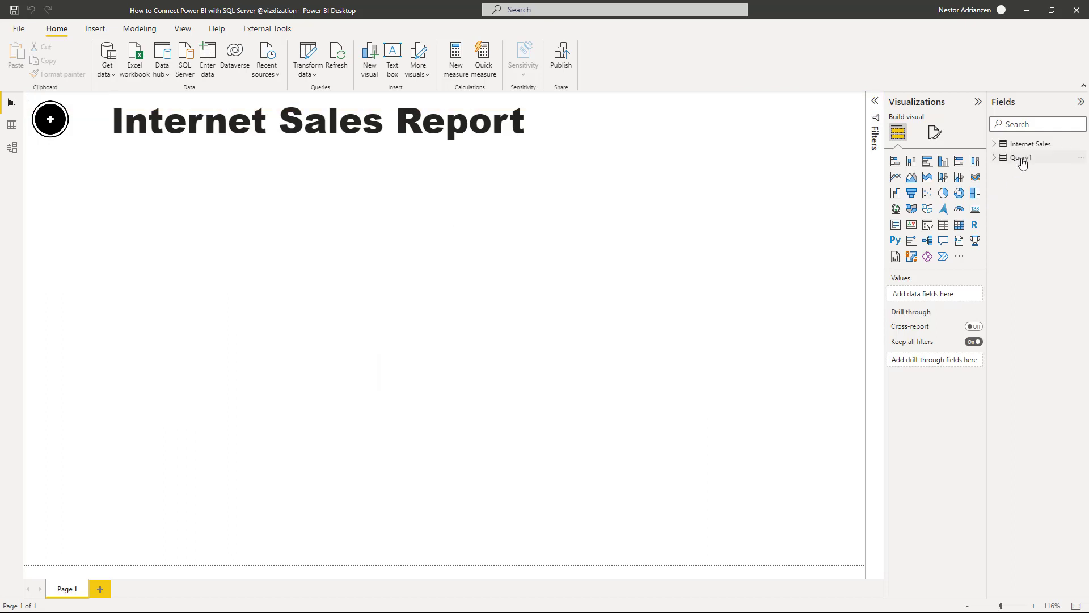
double_click(1022, 158)
text(Promotion)
key(Return)
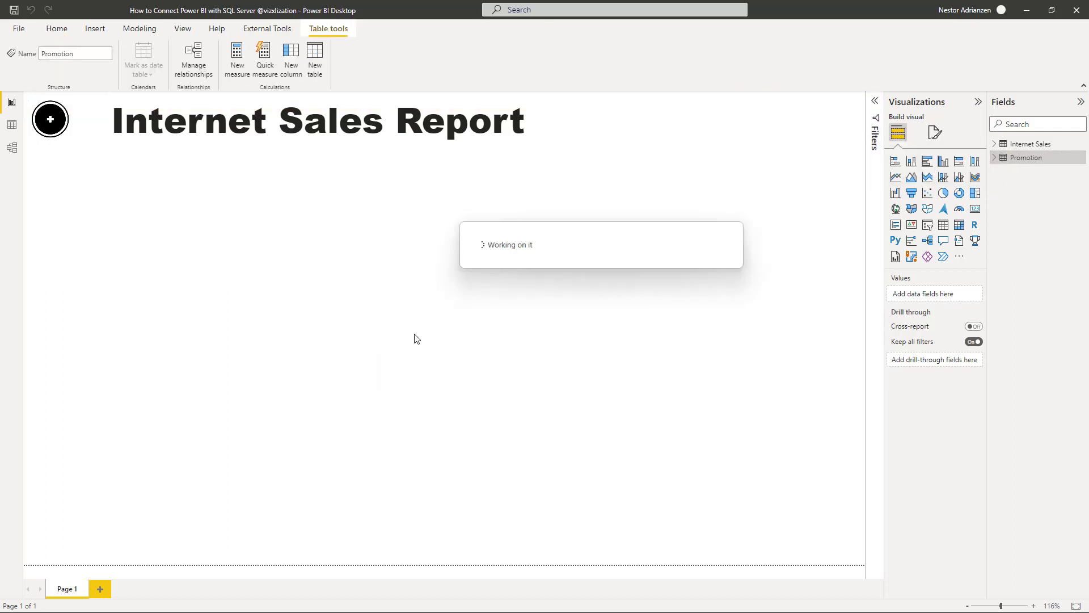
Start another SQL Server connection and copy the DimSalesTerritory query from Management Studio into its SQL statement field in Power BI Desktop
click(57, 29)
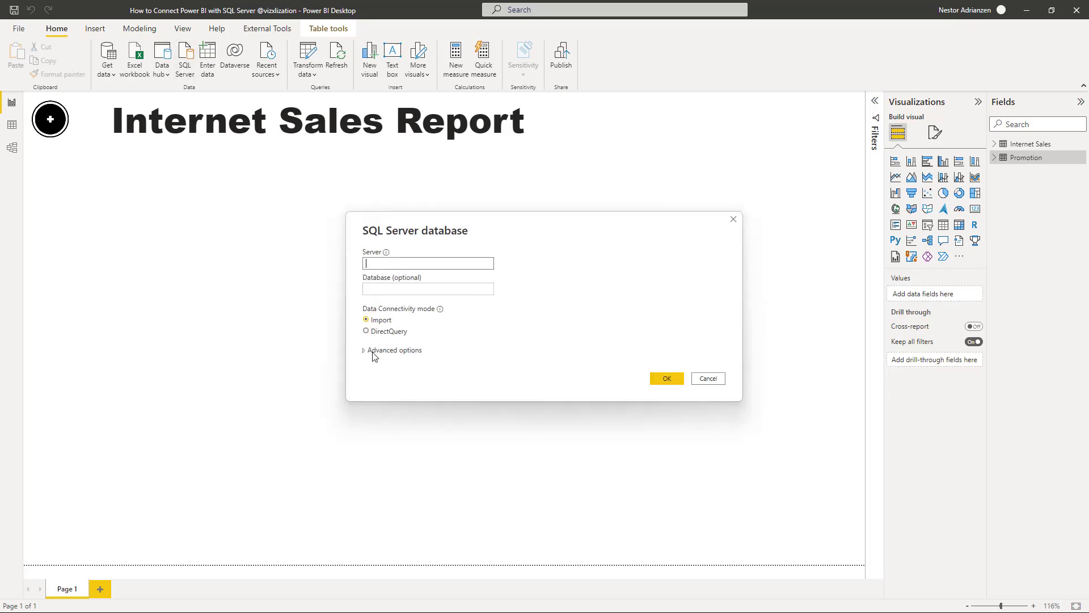
click(372, 356)
key(super+Tab)
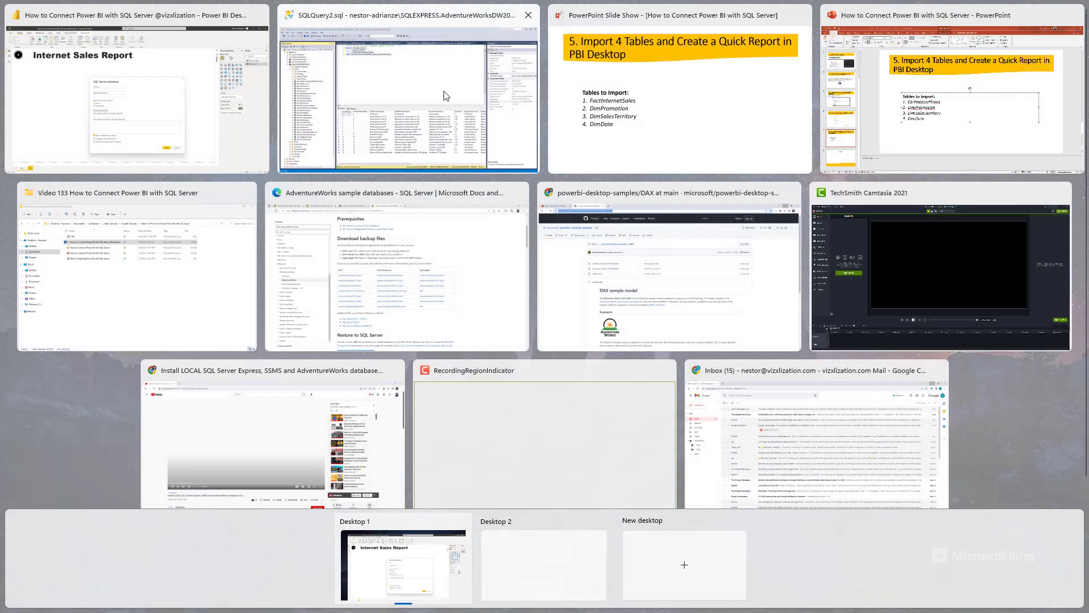
click(525, 68)
drag(492, 133, 287, 91)
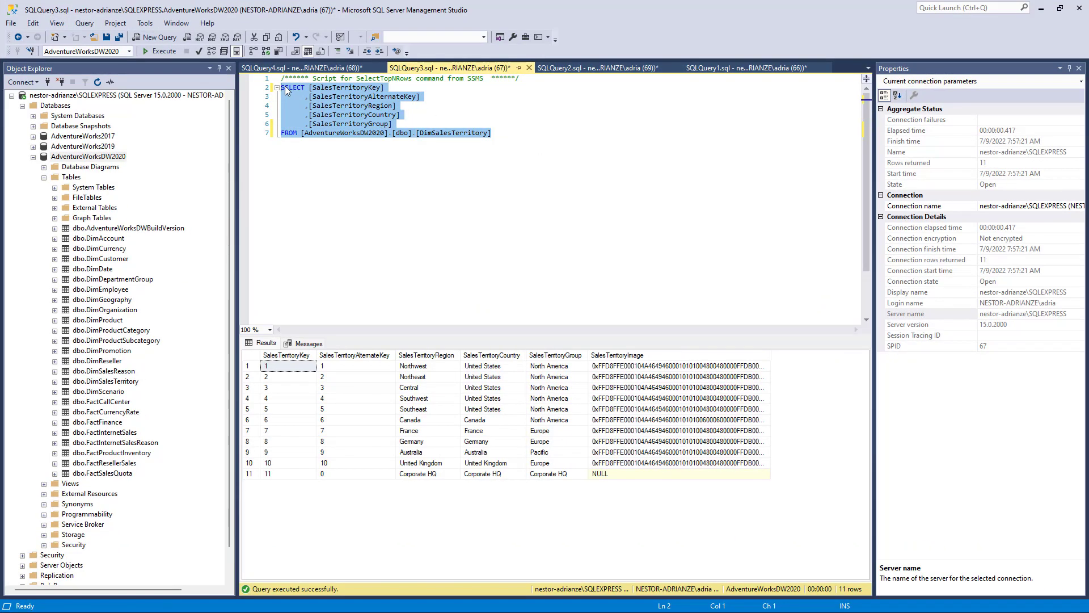
key(ctrl+c)
key(super+Tab)
click(398, 113)
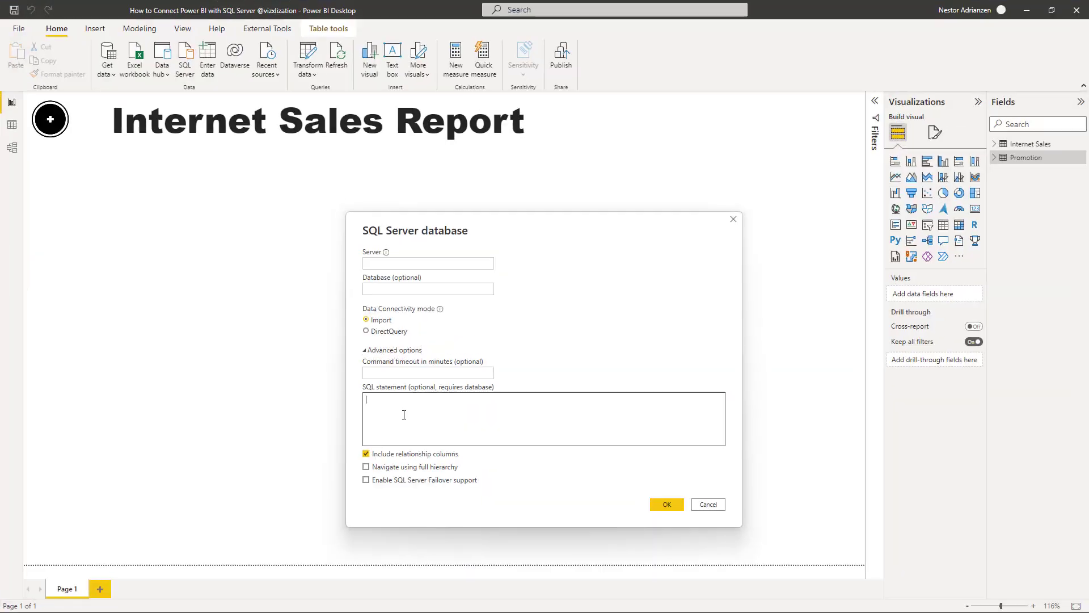
key(ctrl+v)
Copy the SQLEXPRESS server name from Management Studio into the Server field of the DimSalesTerritory connection in Power BI Desktop
click(425, 264)
key(super+Tab)
click(389, 110)
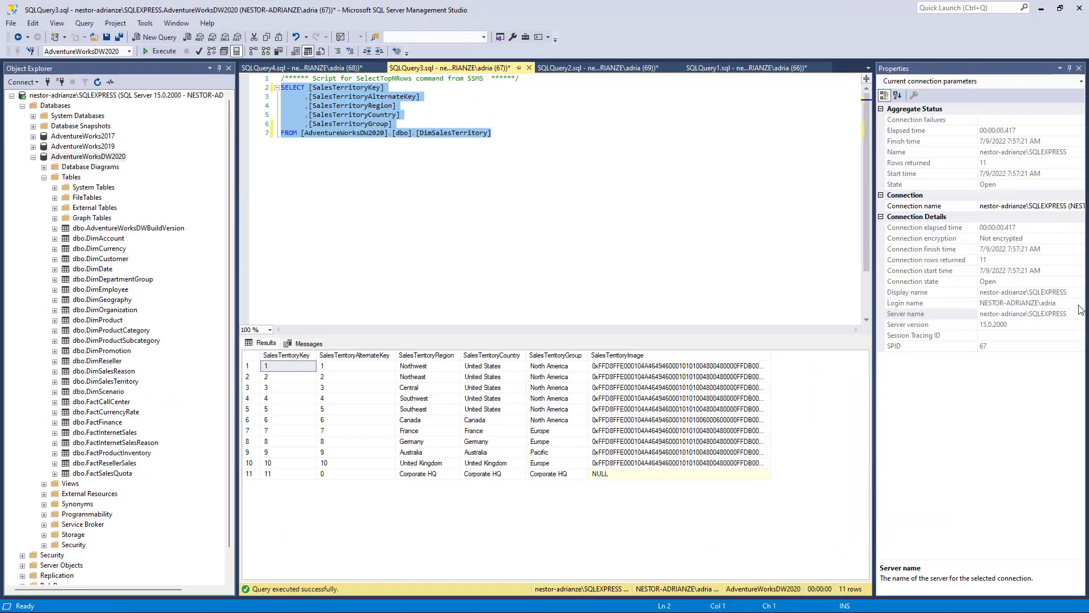
drag(1067, 314, 982, 314)
key(ctrl+c)
key(super+Tab)
click(397, 141)
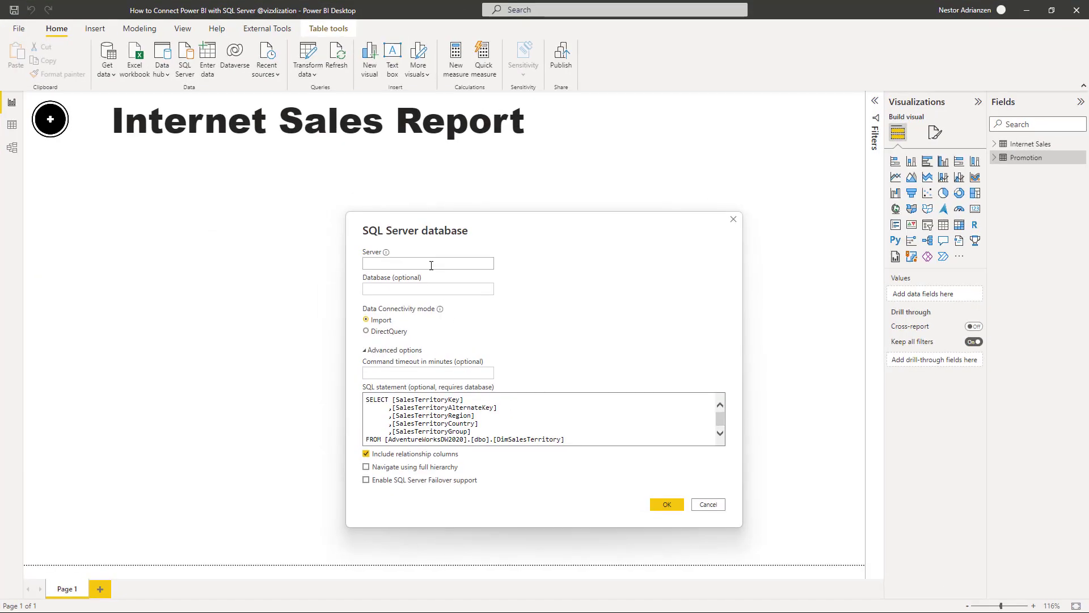
key(ctrl+v)
Copy the AdventureWorksDW2020 database name from Management Studio into the Database field of the DimSalesTerritory connection in Power BI Desktop
key(super+Tab)
click(397, 102)
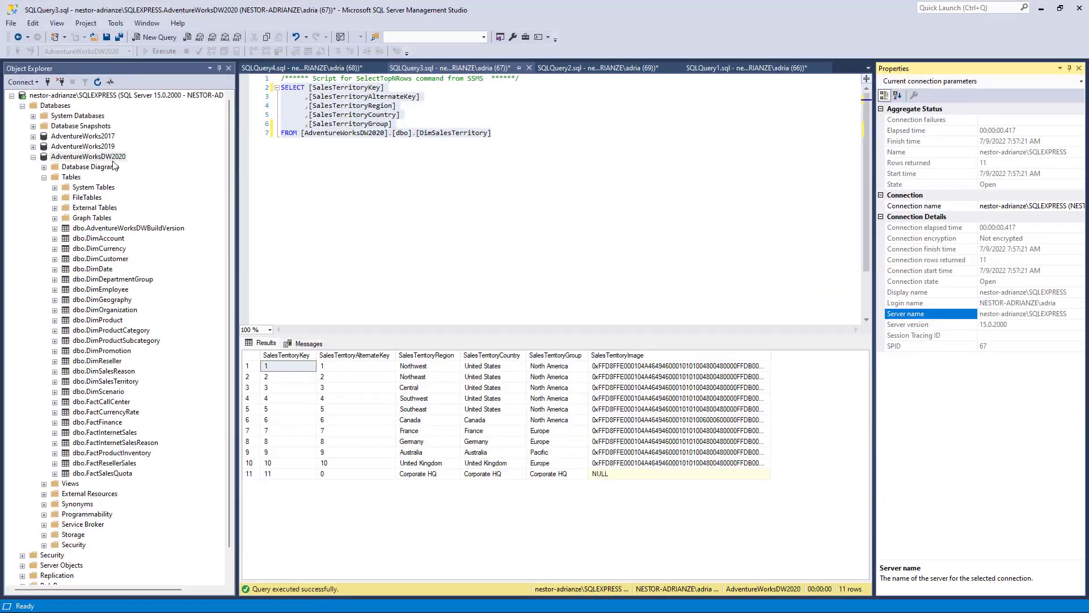
double_click(116, 161)
click(181, 276)
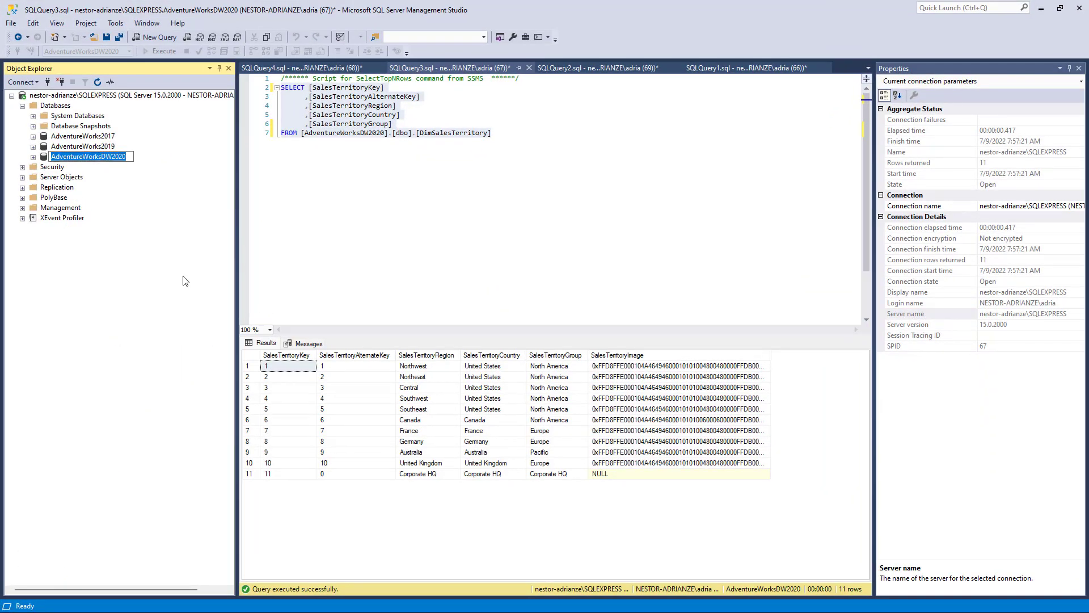
key(ctrl+c)
key(super+Tab)
click(397, 141)
click(396, 288)
key(ctrl+v)
Confirm the connection, load the DimSalesTerritory data, and rename the loaded table as Territory
click(661, 503)
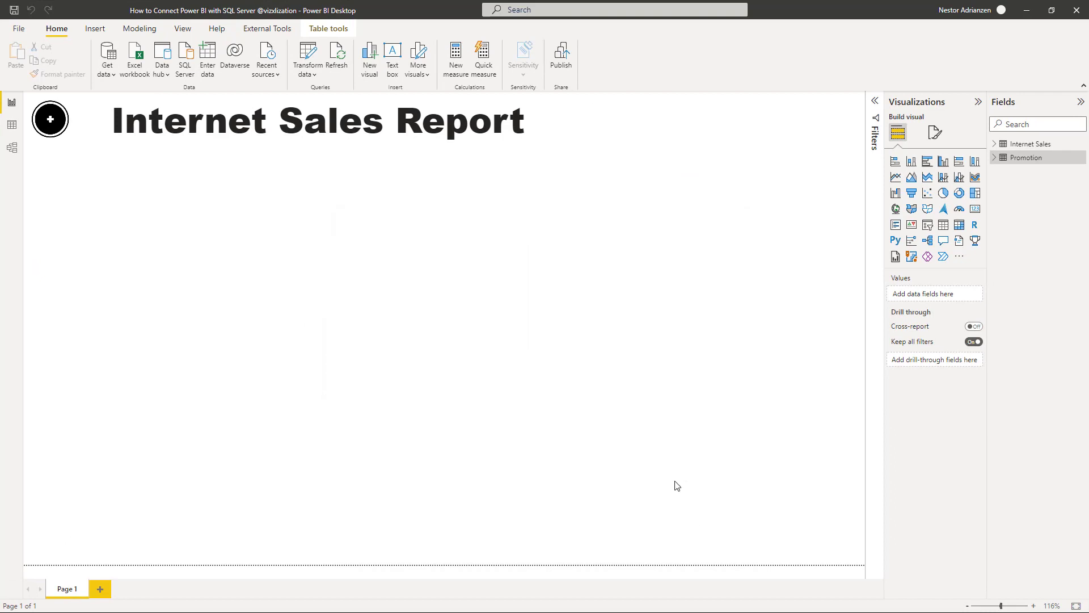
click(673, 469)
text(Tr)
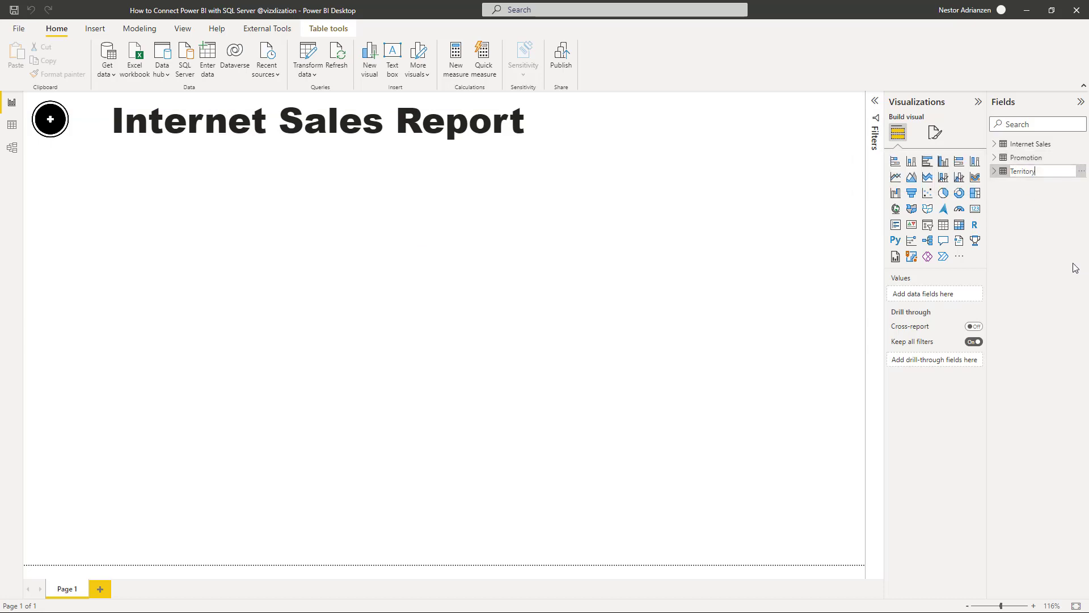
key(Return)
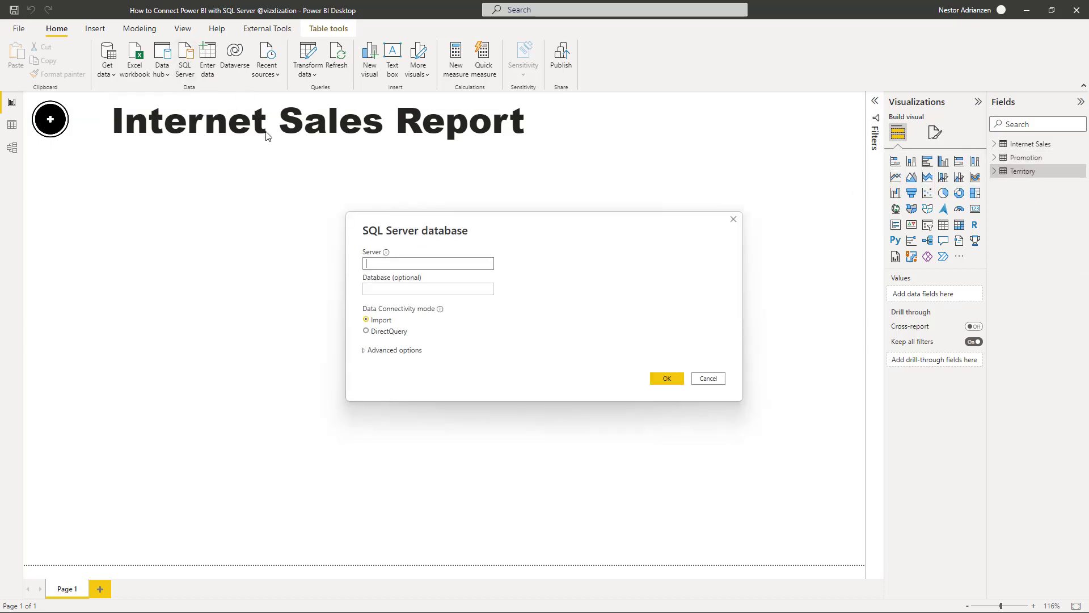
Copy the full DimDate query from Management Studio into the SQL statement field of a new SQL Server connection in Power BI Desktop
click(364, 350)
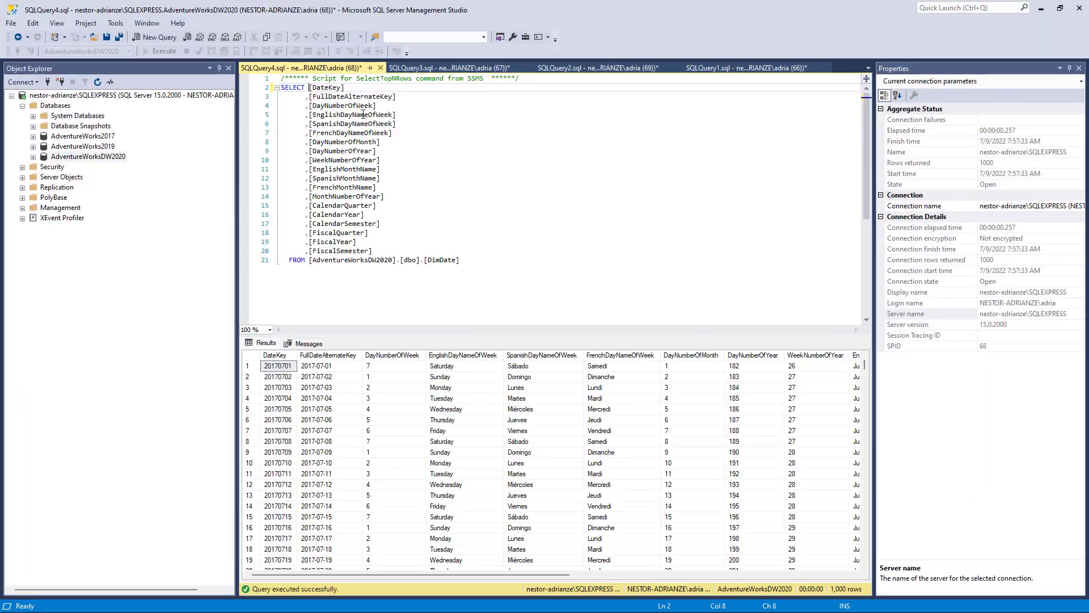
drag(459, 260, 272, 95)
key(ctrl+c)
key(alt+Tab)
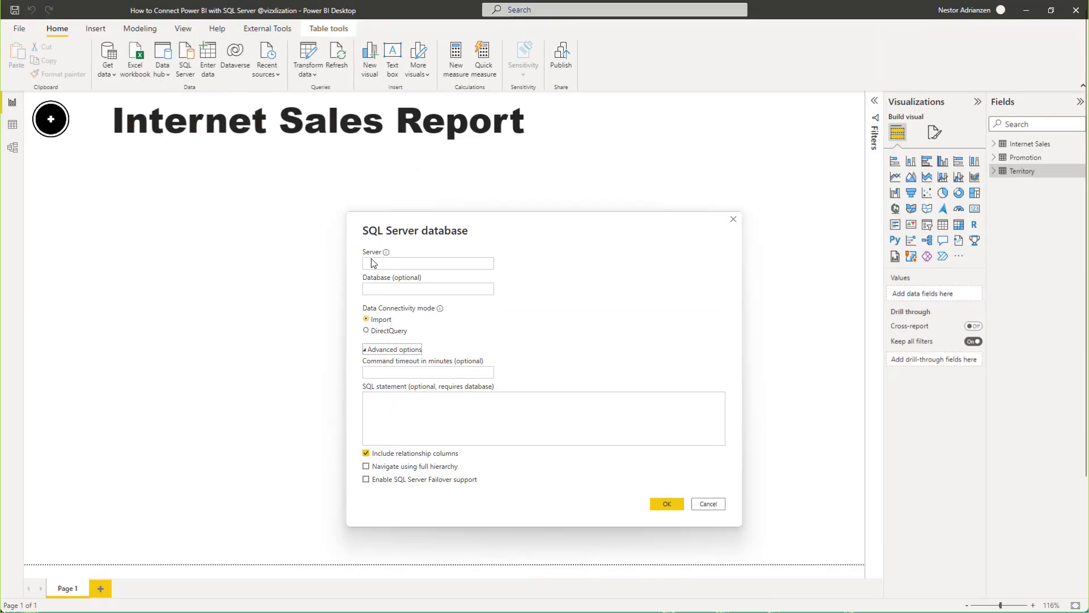
key(ctrl+v)
Copy the SQLEXPRESS server name from Management Studio into the Server field of the DimDate connection in Power BI Desktop
key(super+Tab)
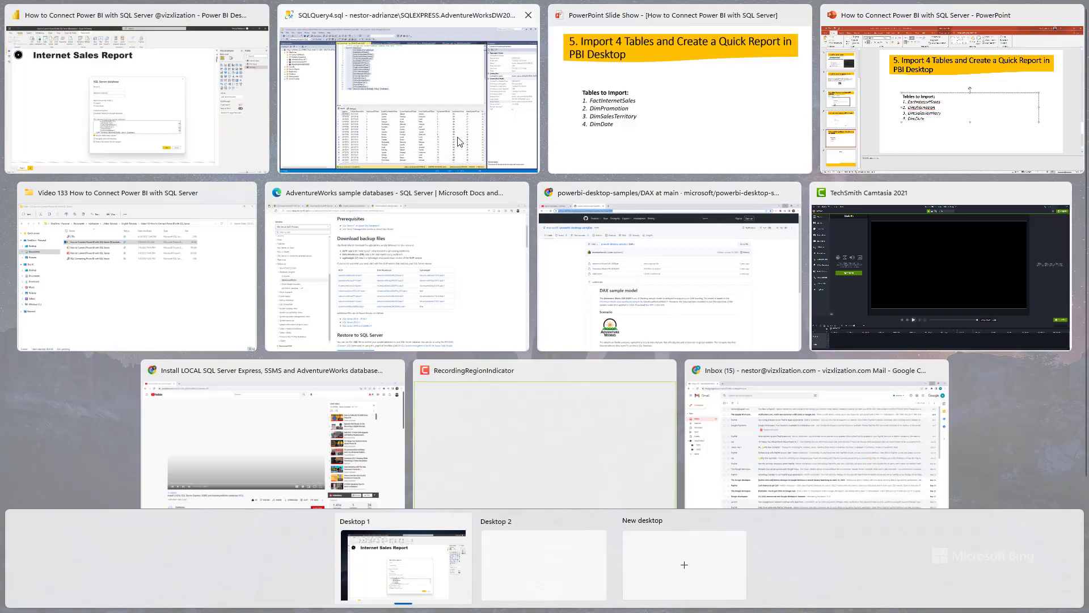
click(409, 97)
click(1047, 313)
key(ctrl+c)
key(alt+Tab)
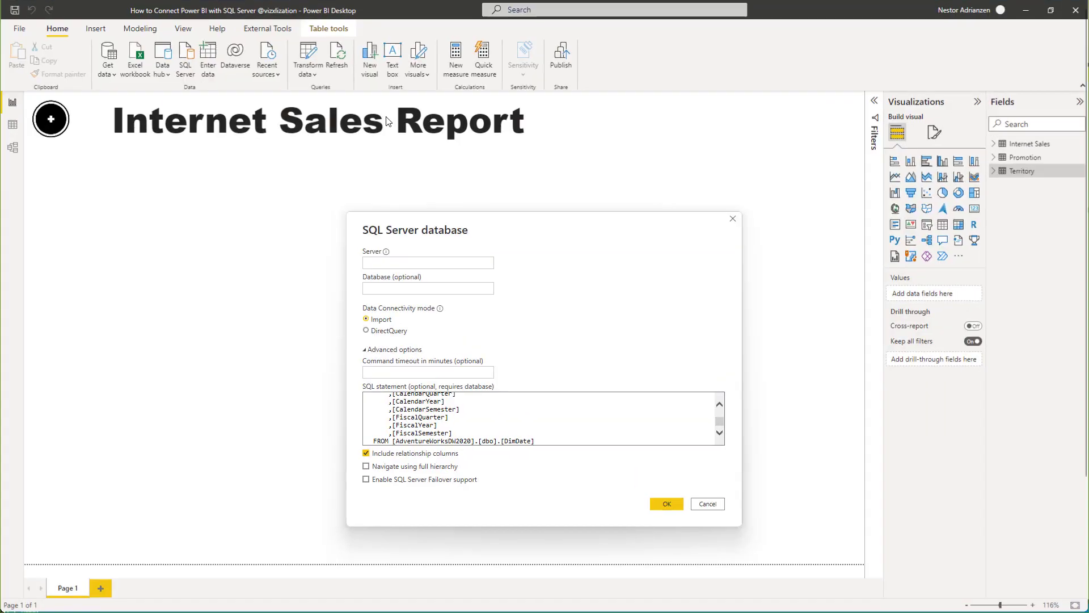
click(417, 264)
key(ctrl+v)
Copy the AdventureWorksDW2020 database name from Management Studio into the Database field of the DimDate connection in Power BI Desktop
key(super+Tab)
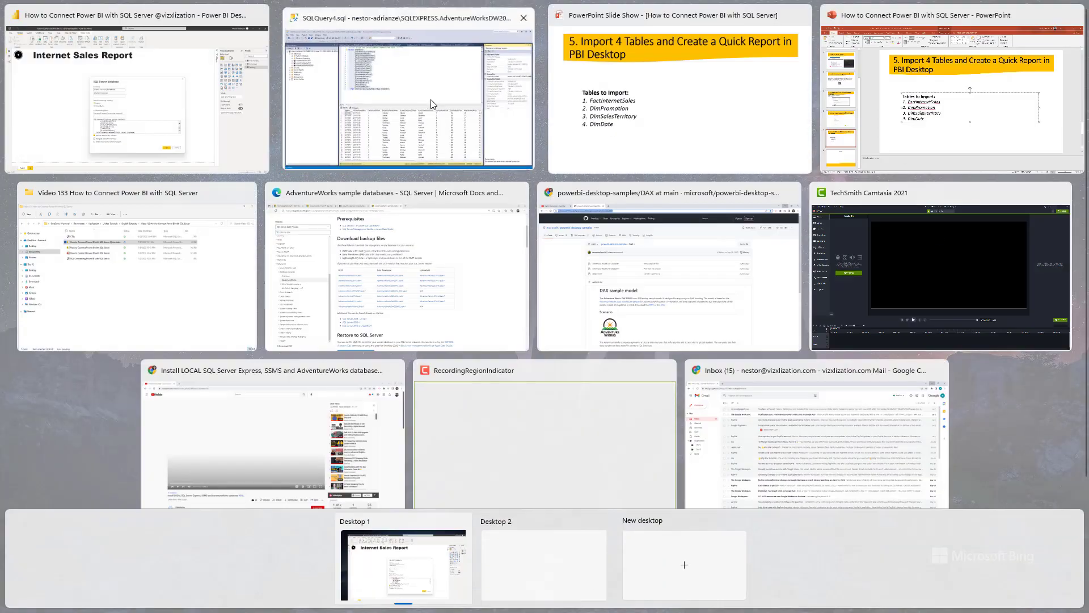
click(431, 100)
right_click(115, 161)
key(Escape)
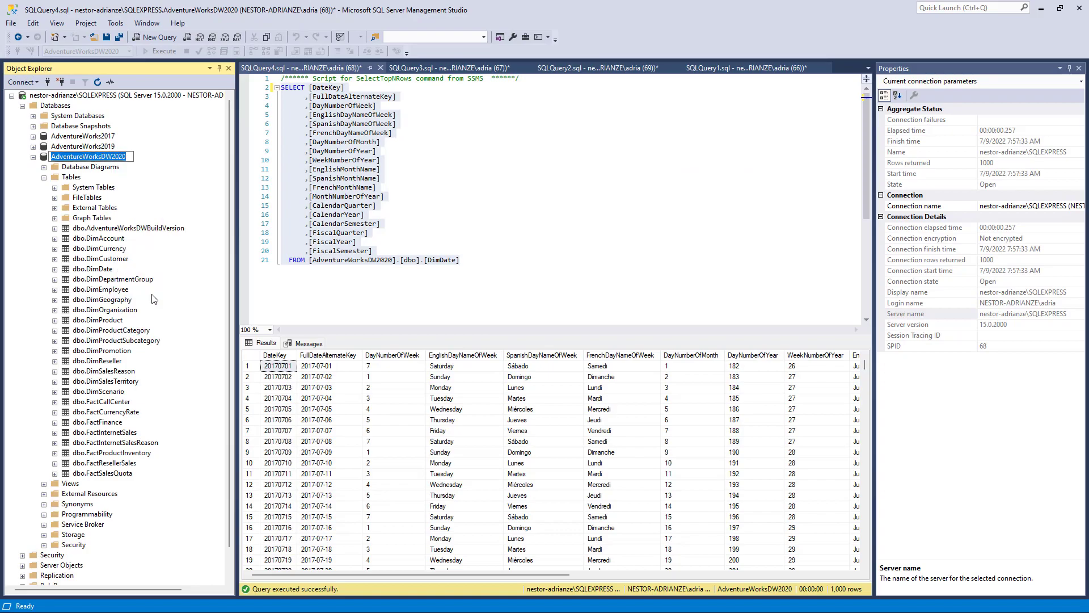
key(super+Tab)
click(401, 79)
click(391, 289)
key(ctrl+v)
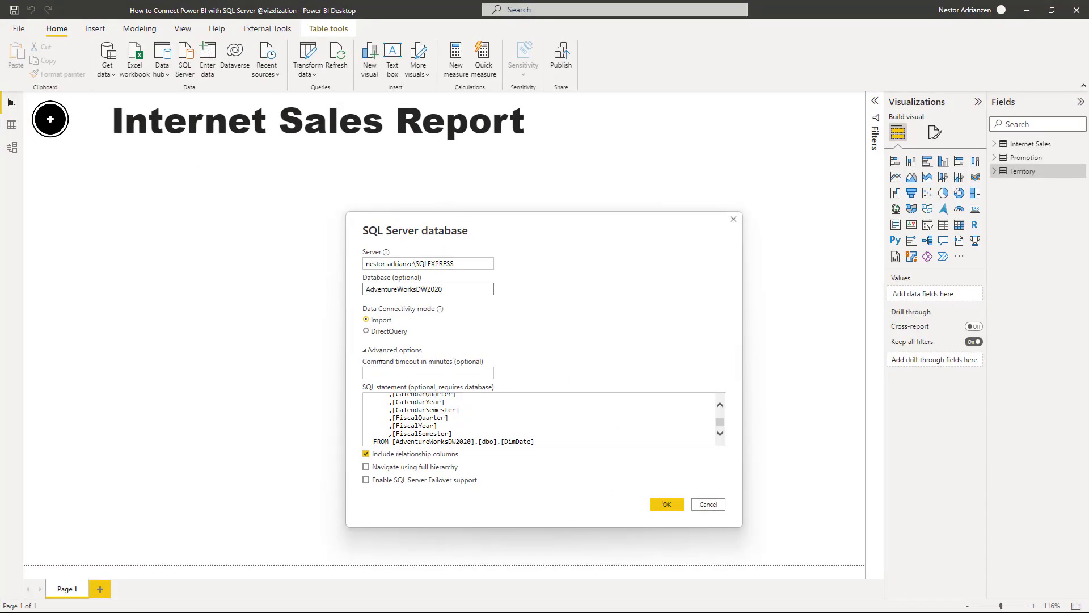
Confirm the connection, load the DimDate data, and rename the loaded table Query1 as Dates
click(654, 506)
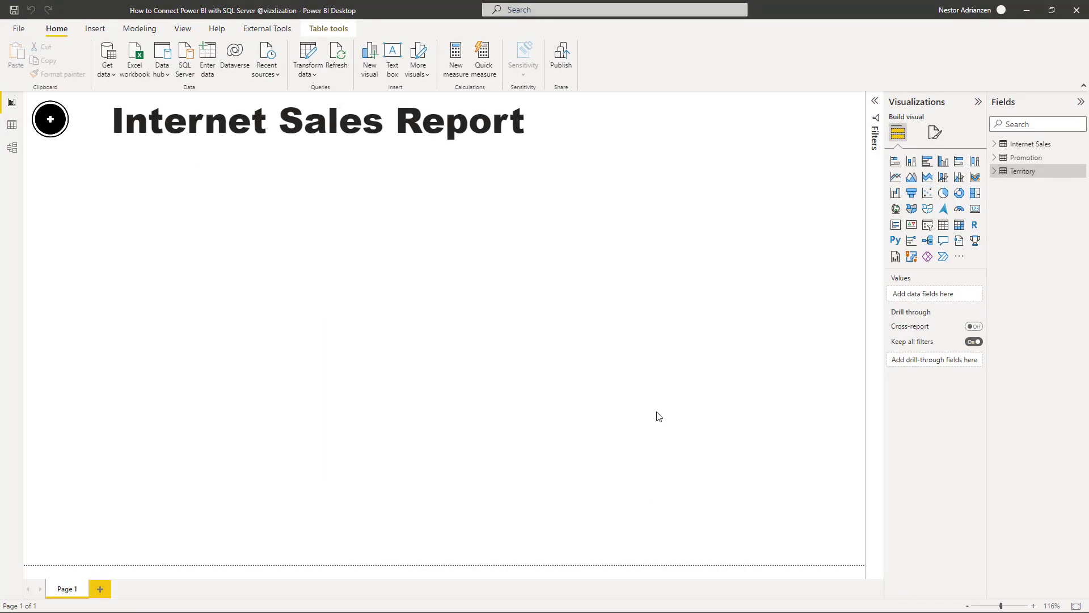
click(674, 470)
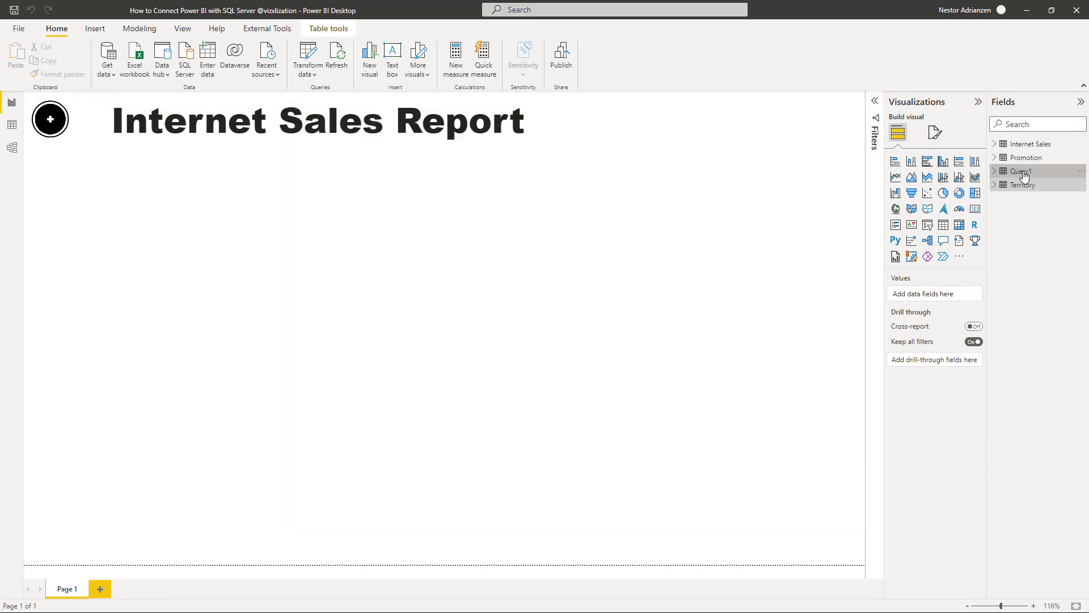
double_click(1024, 172)
text(Dates)
key(Return)
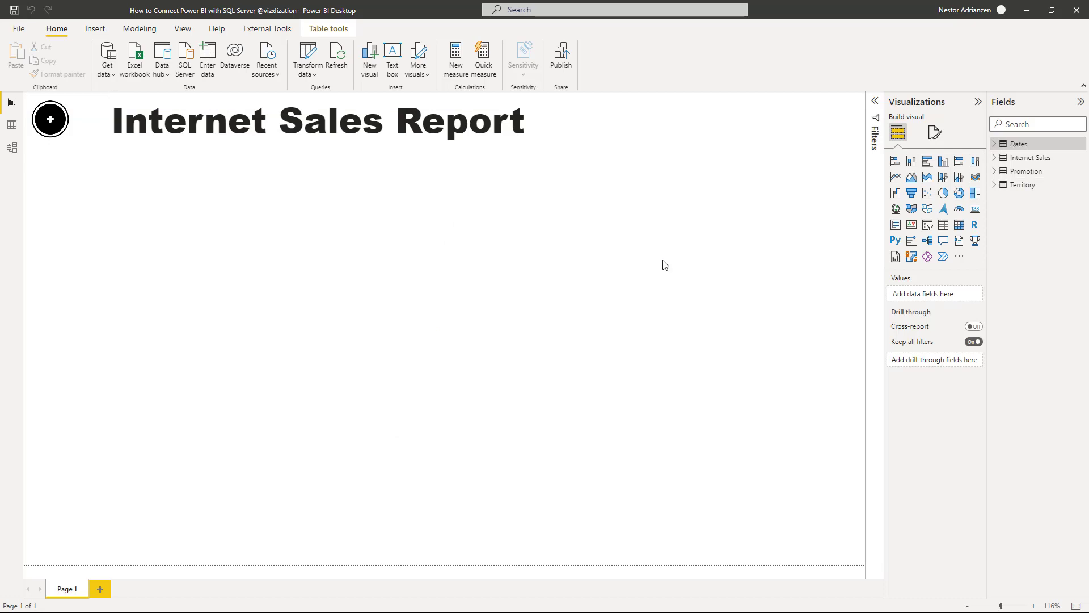
click(670, 274)
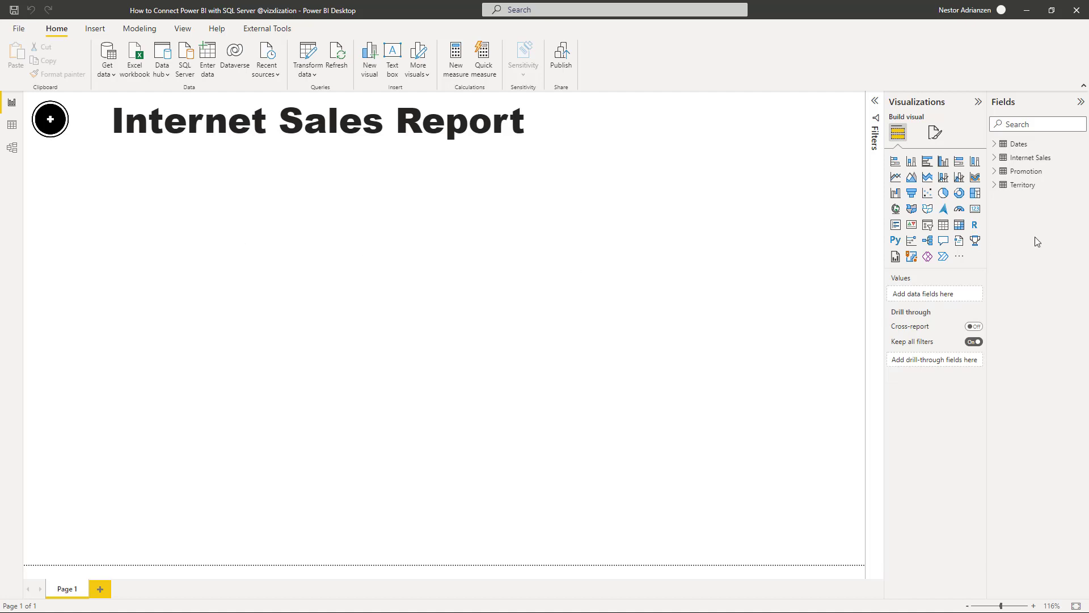
Examine the imported tables in Data view, including Internet Sales' OrderDateKey, DueDateKey and ShipDateKey columns, and return to Report view
click(1021, 146)
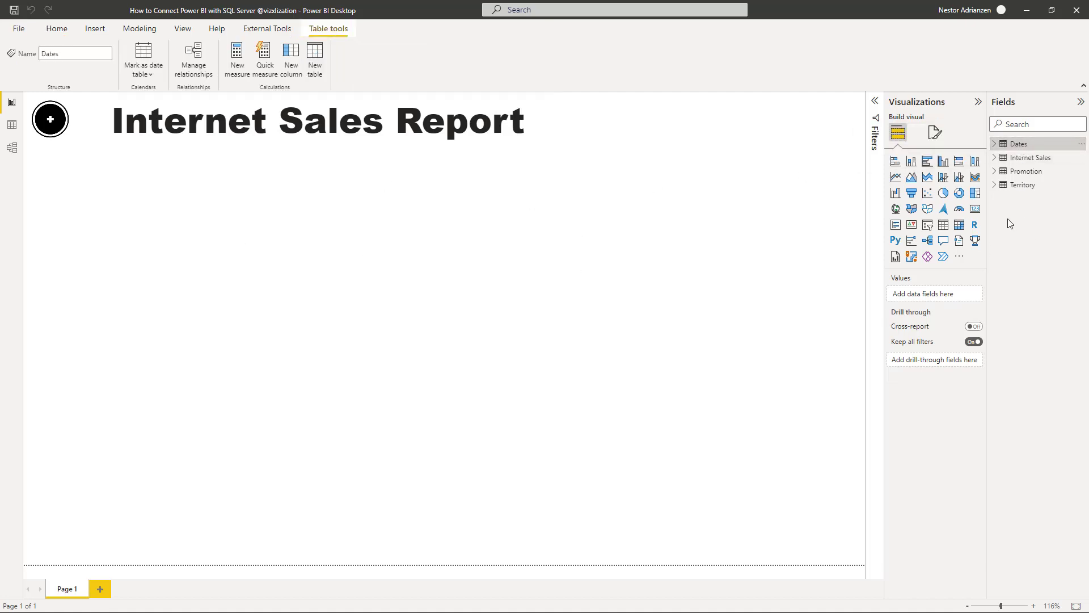
click(1029, 160)
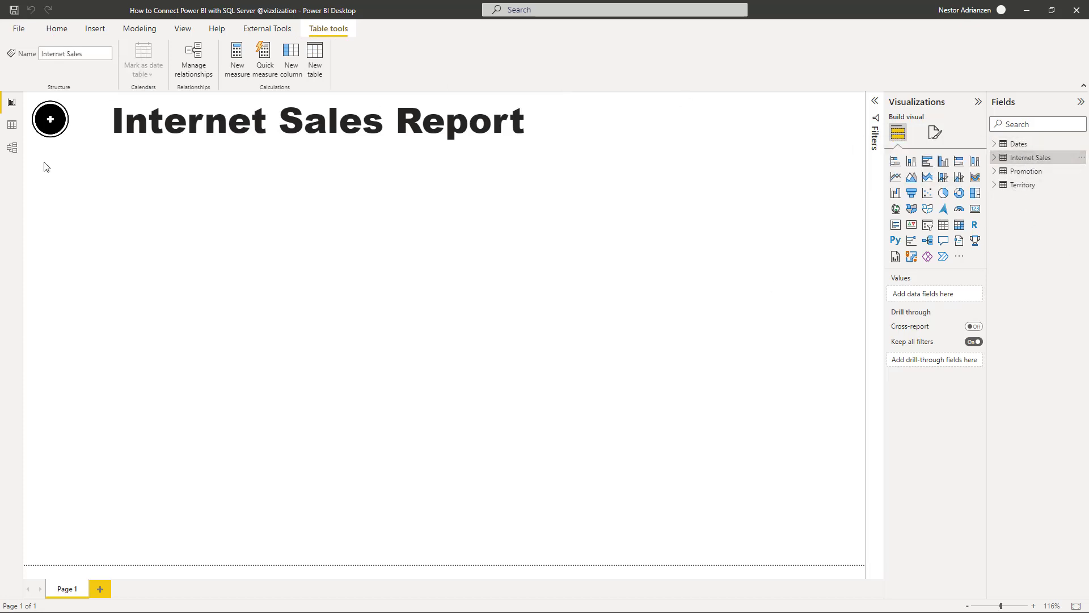
click(12, 125)
click(1026, 169)
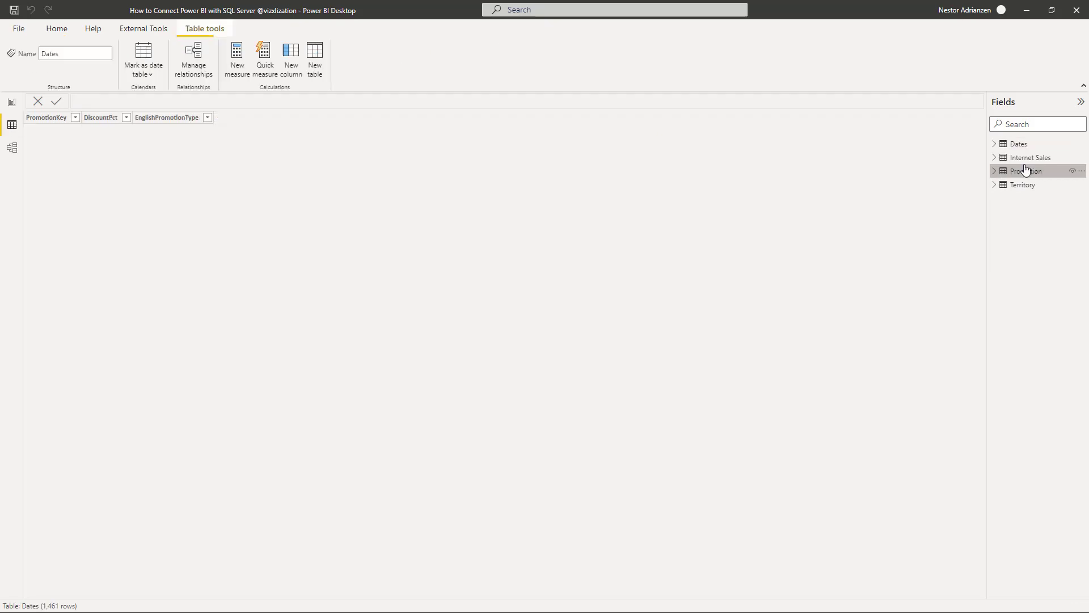
click(1028, 159)
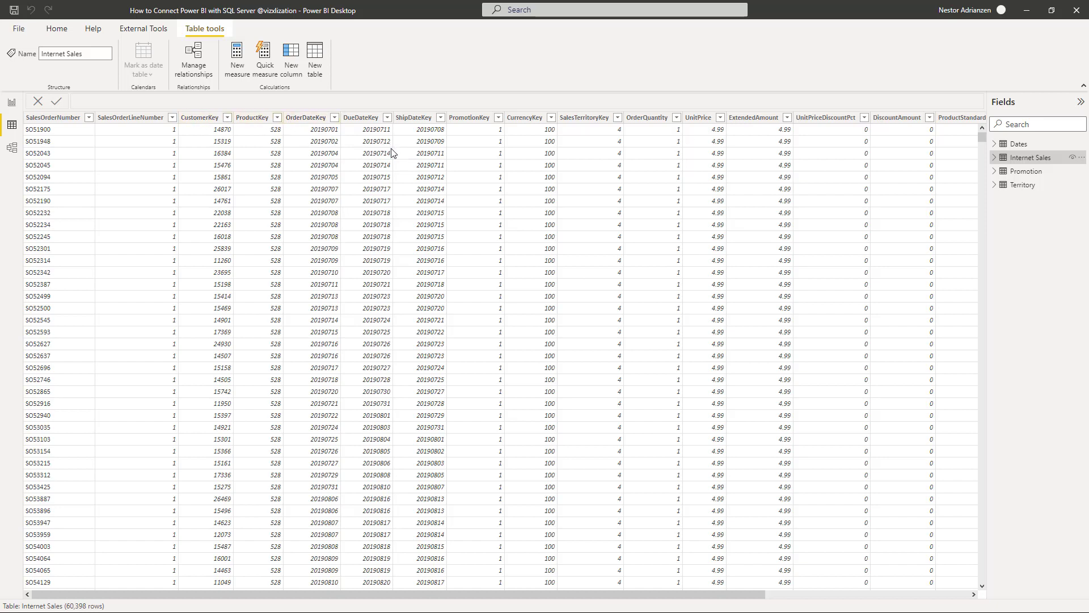
click(315, 122)
click(366, 131)
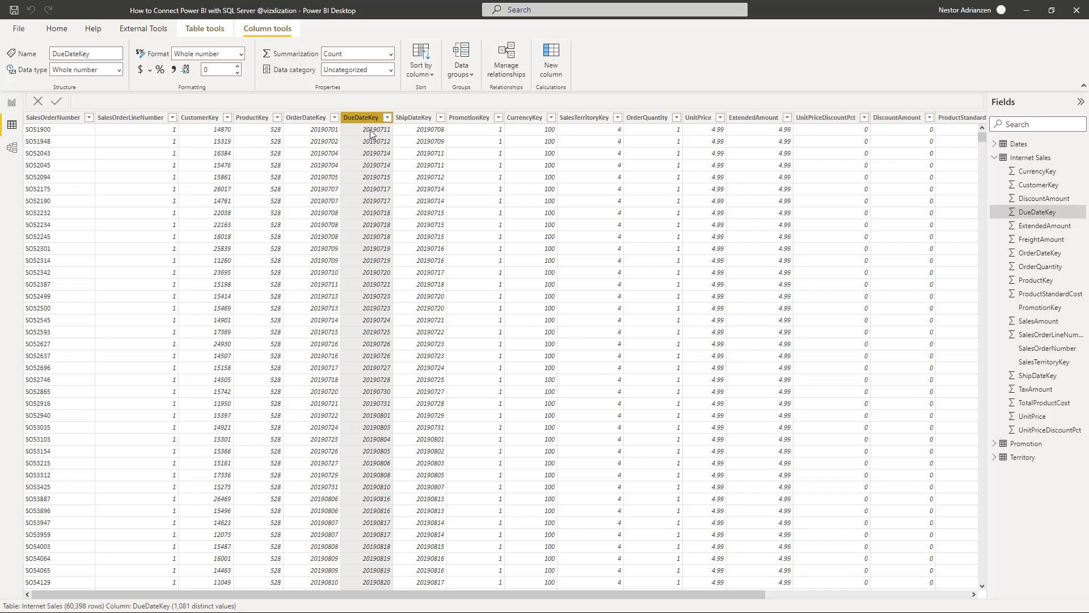
click(414, 123)
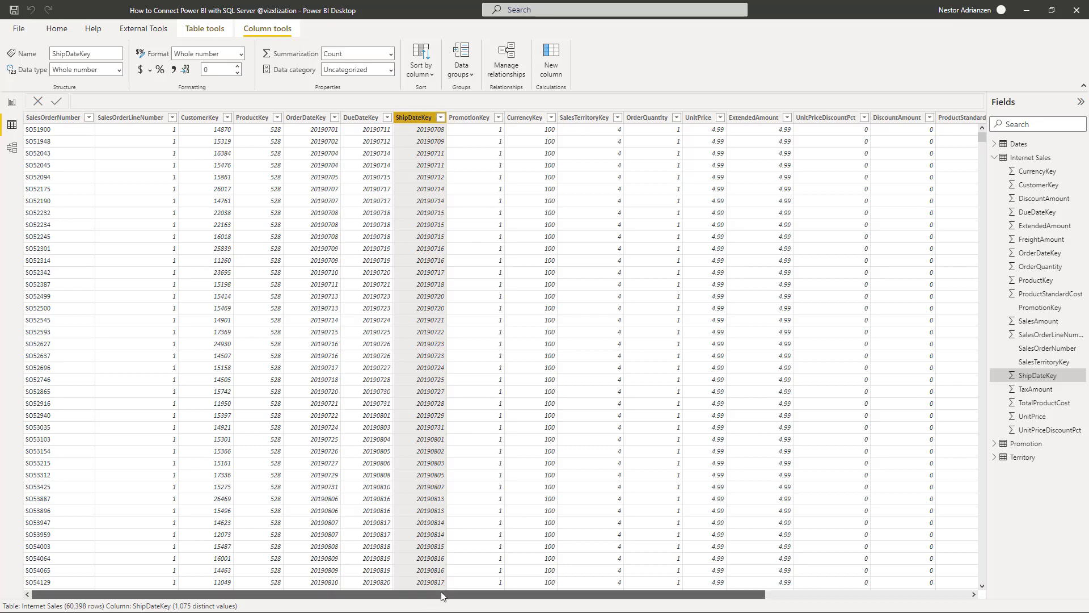
drag(441, 592, 274, 587)
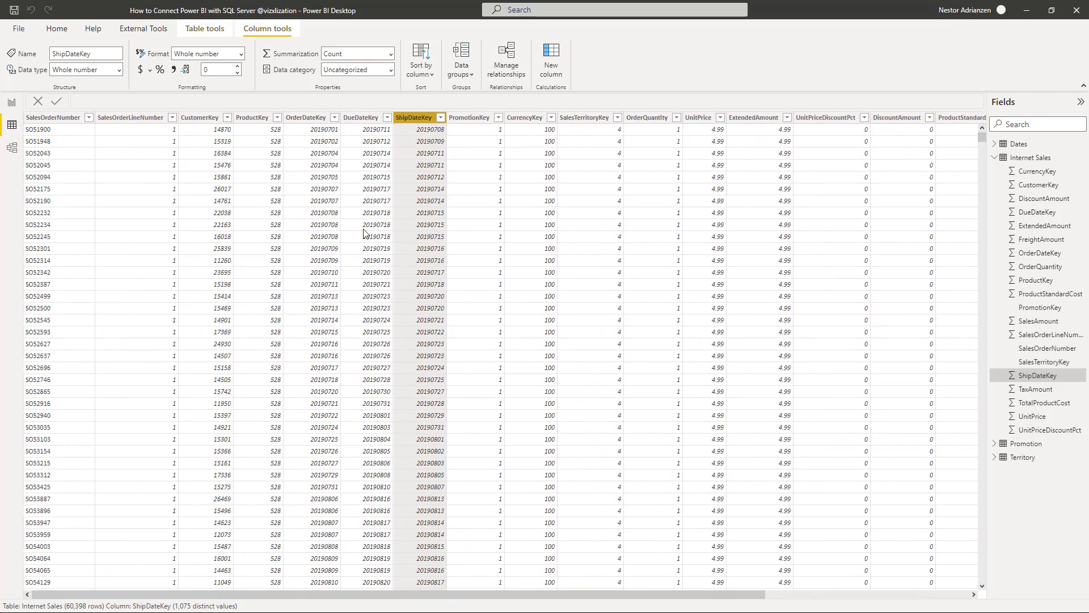
click(12, 102)
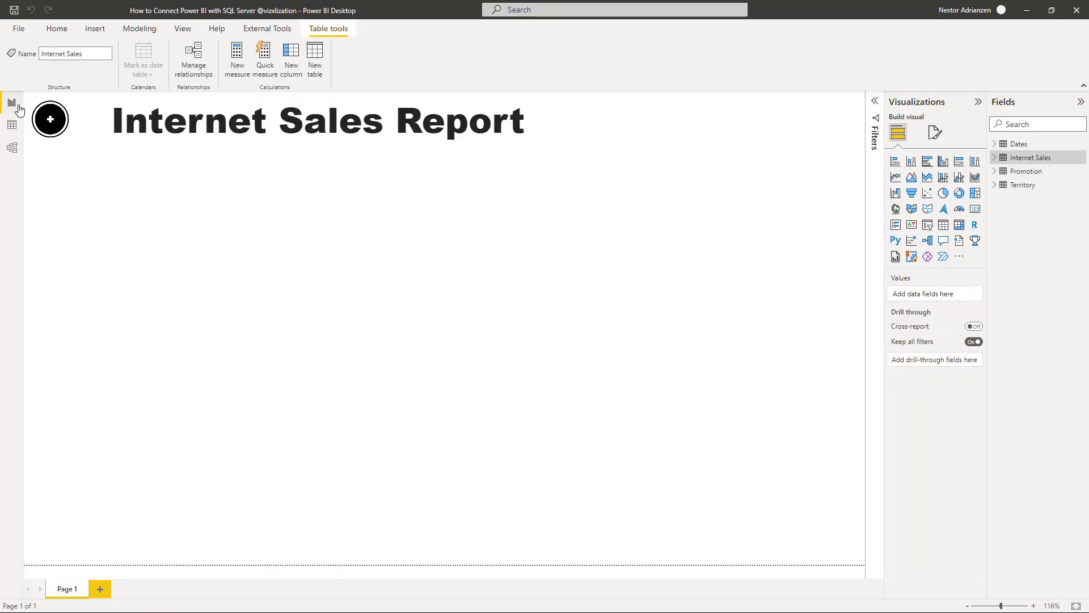
Rename the FullDateAlternateKey column of the Dates table as Date in Data view
click(1037, 159)
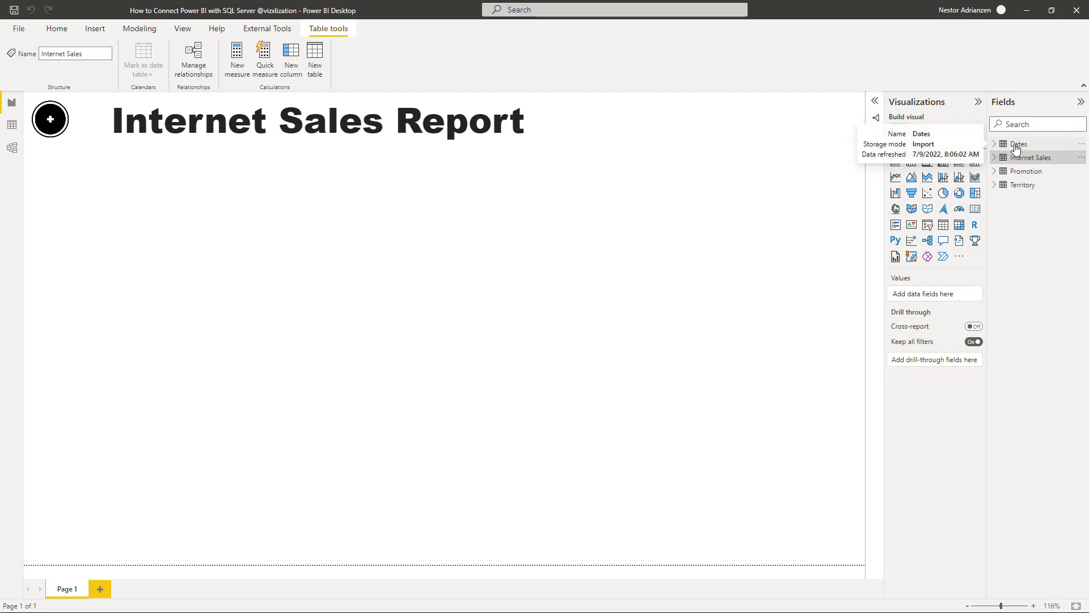
click(1015, 145)
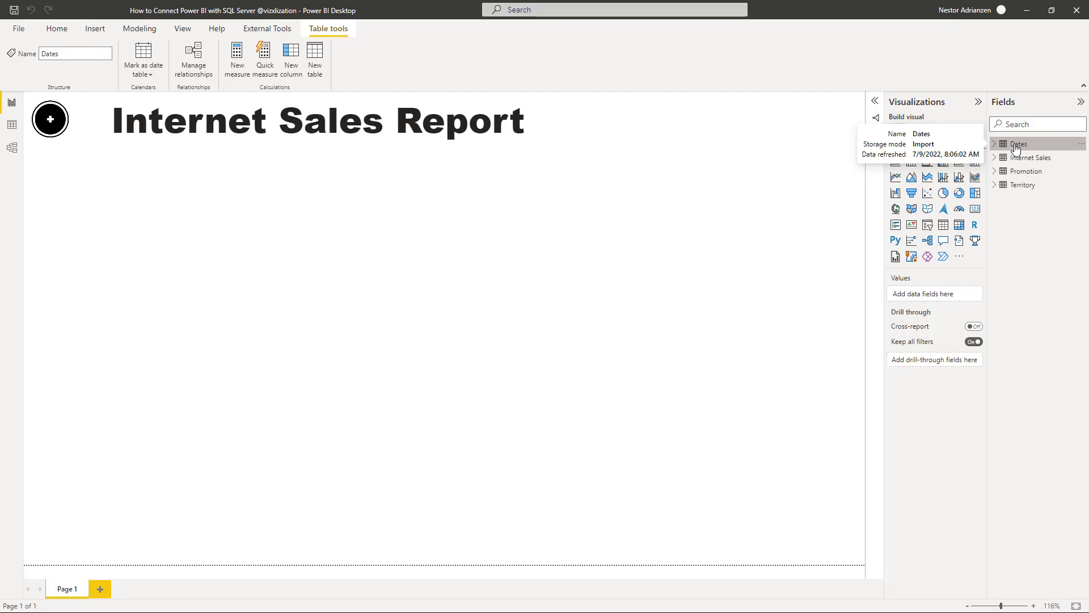
click(12, 126)
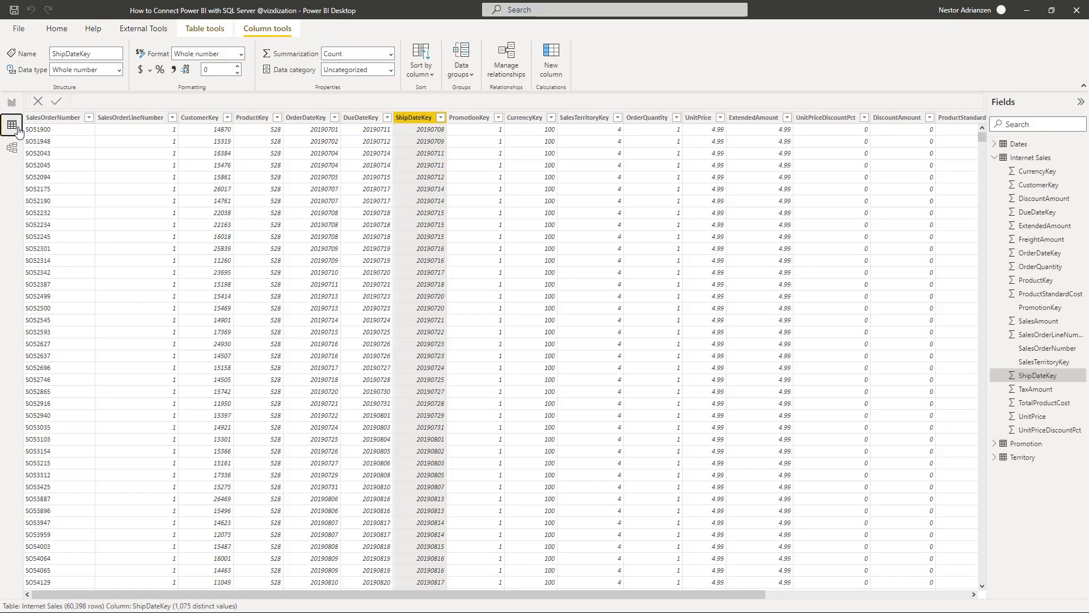
click(1019, 144)
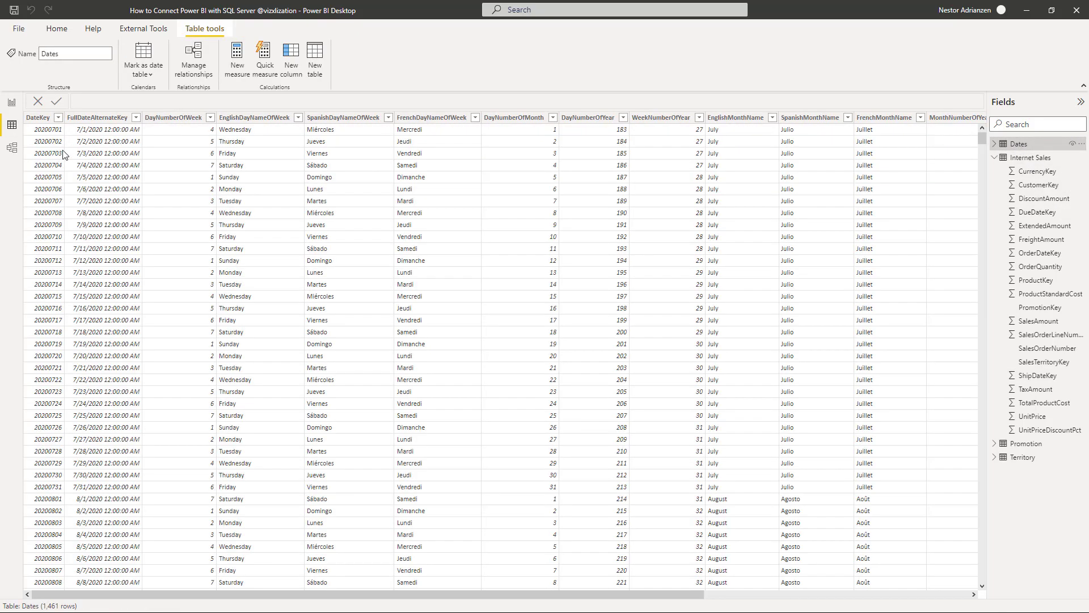
click(43, 120)
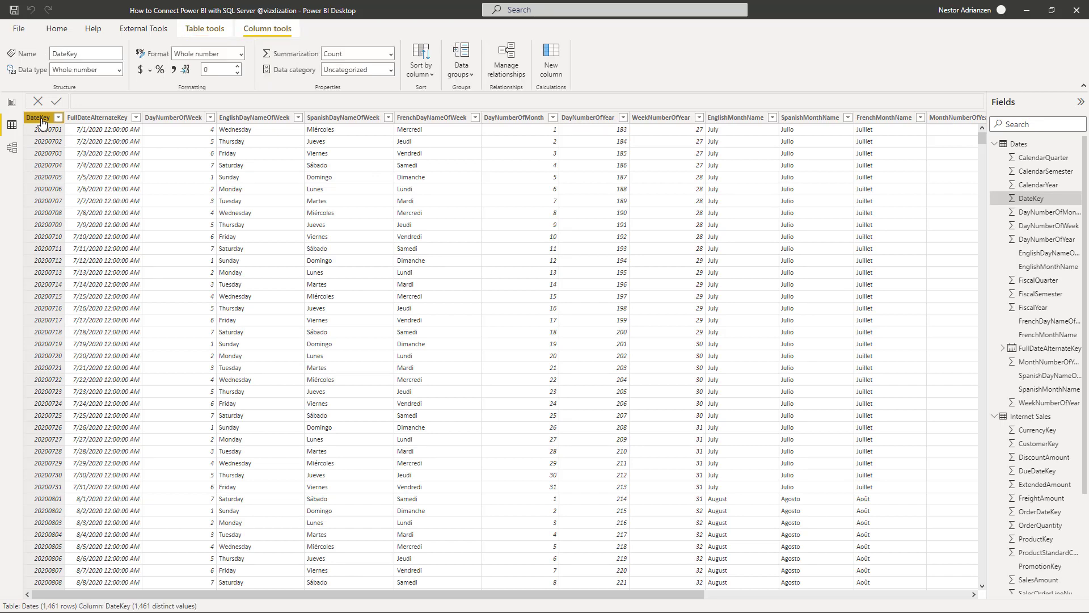
click(104, 119)
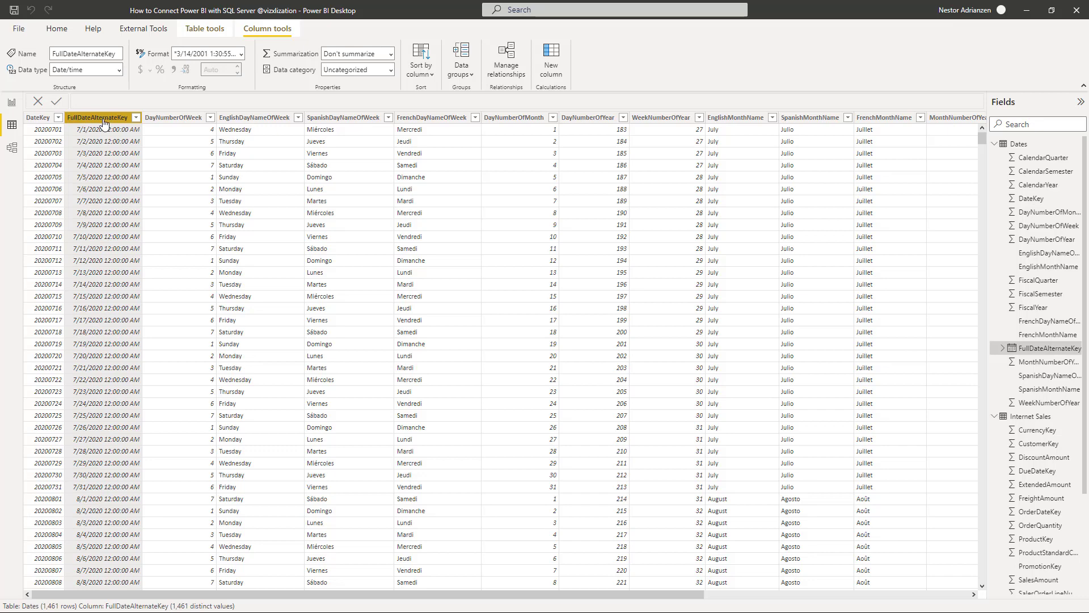
double_click(104, 119)
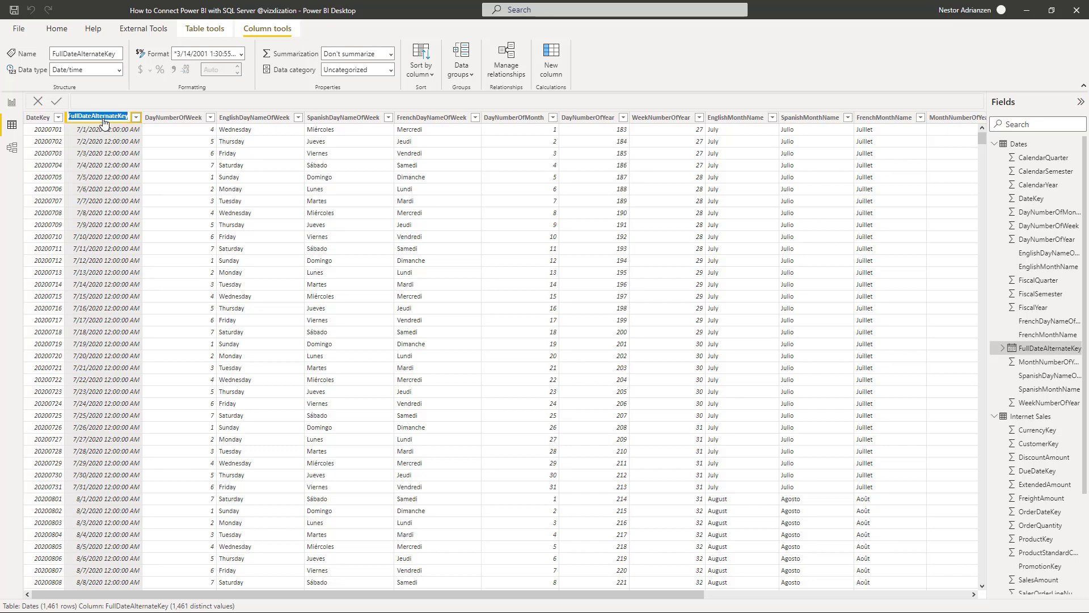
text(Date)
key(Escape)
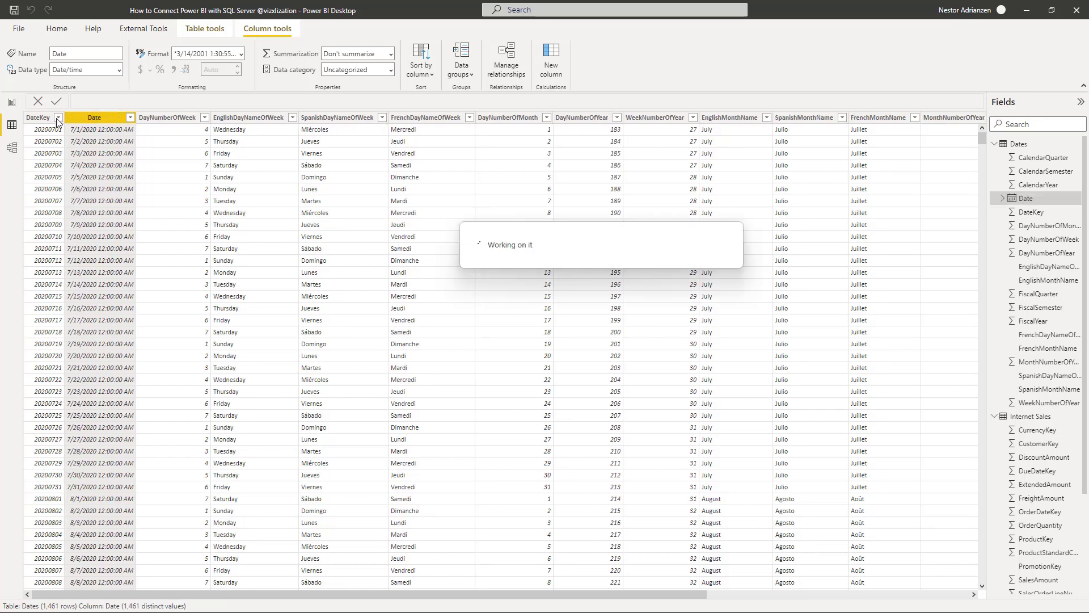
Return to Report view and mark the Dates table as a date table, using Date as its date column
click(12, 104)
click(1016, 145)
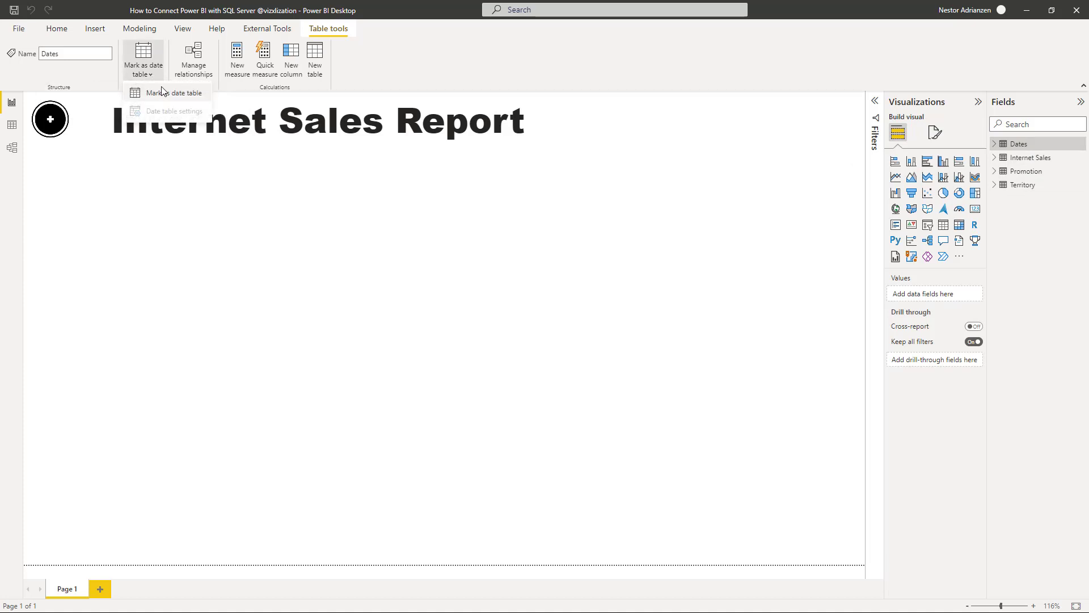
click(467, 300)
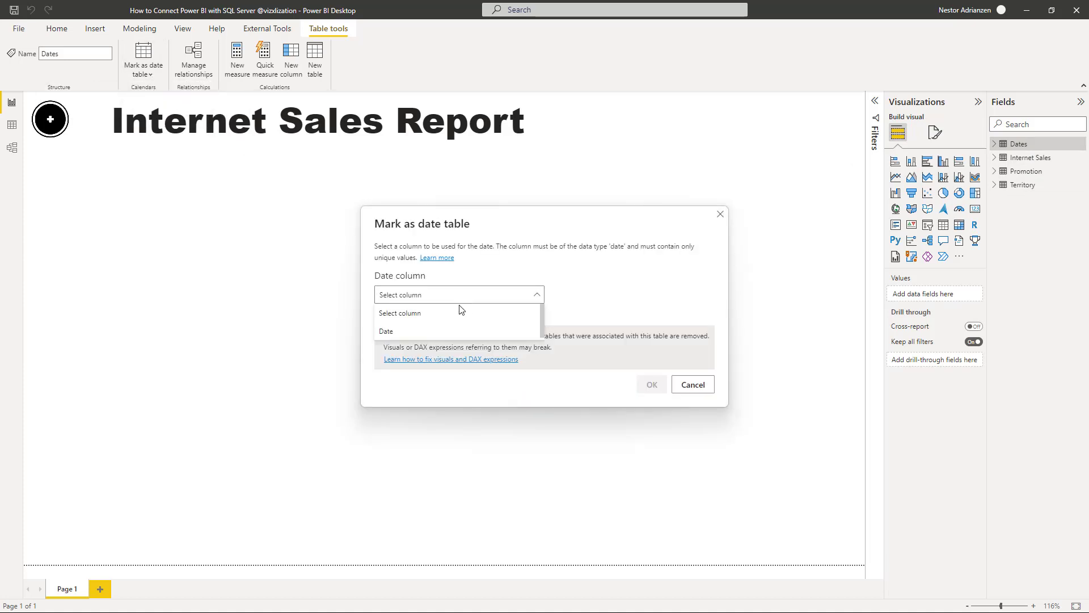
click(424, 332)
click(651, 384)
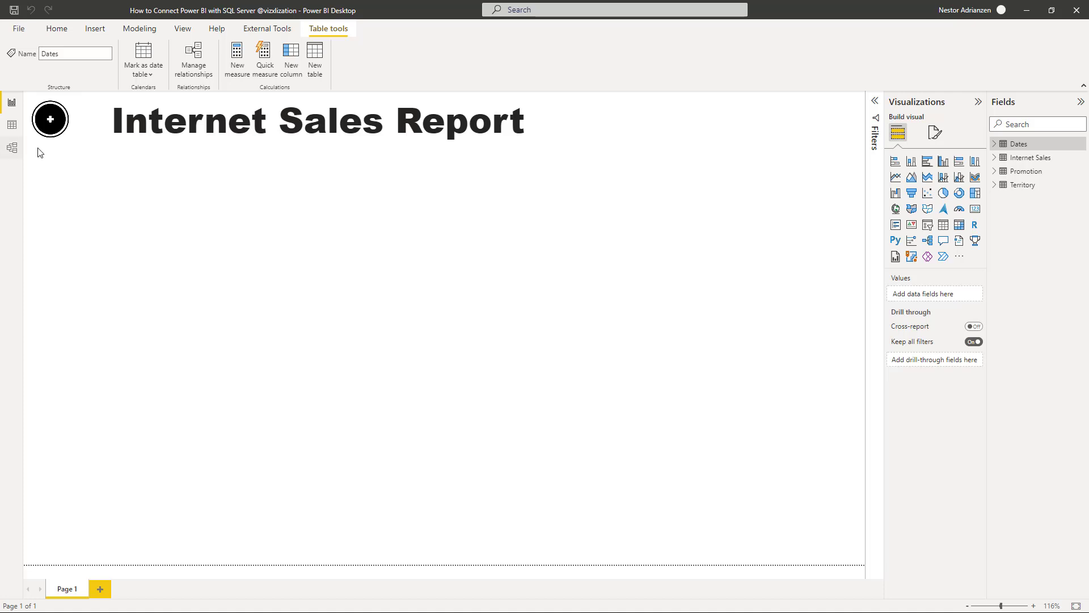
Arrange the Model view diagram with Internet Sales in the middle, Promotion to its left and Territory to its lower right
click(12, 147)
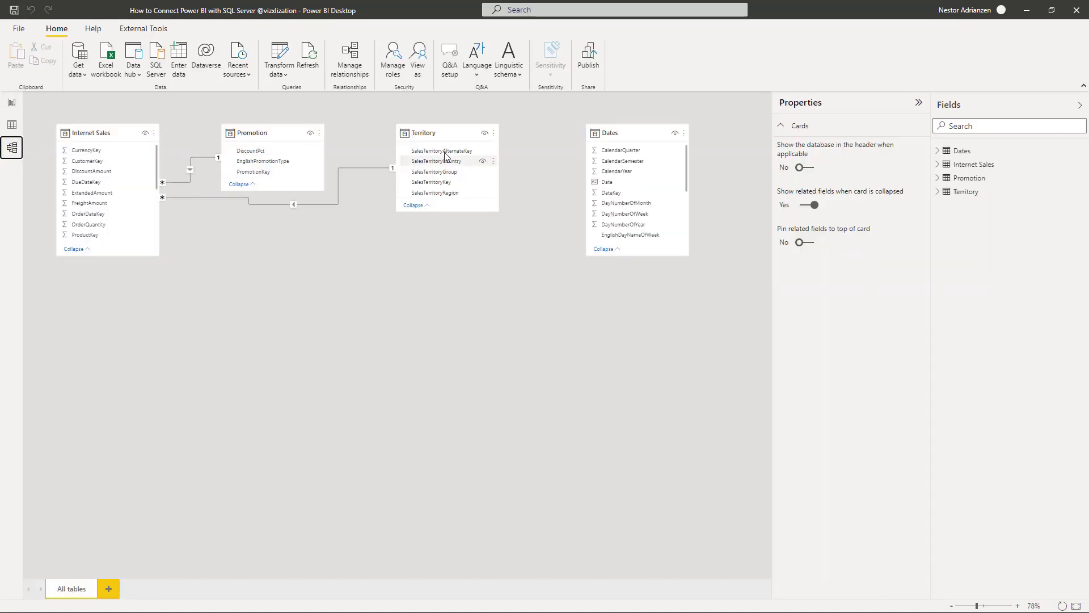
drag(92, 136, 344, 278)
drag(262, 132, 121, 148)
drag(457, 132, 573, 316)
drag(93, 148, 121, 246)
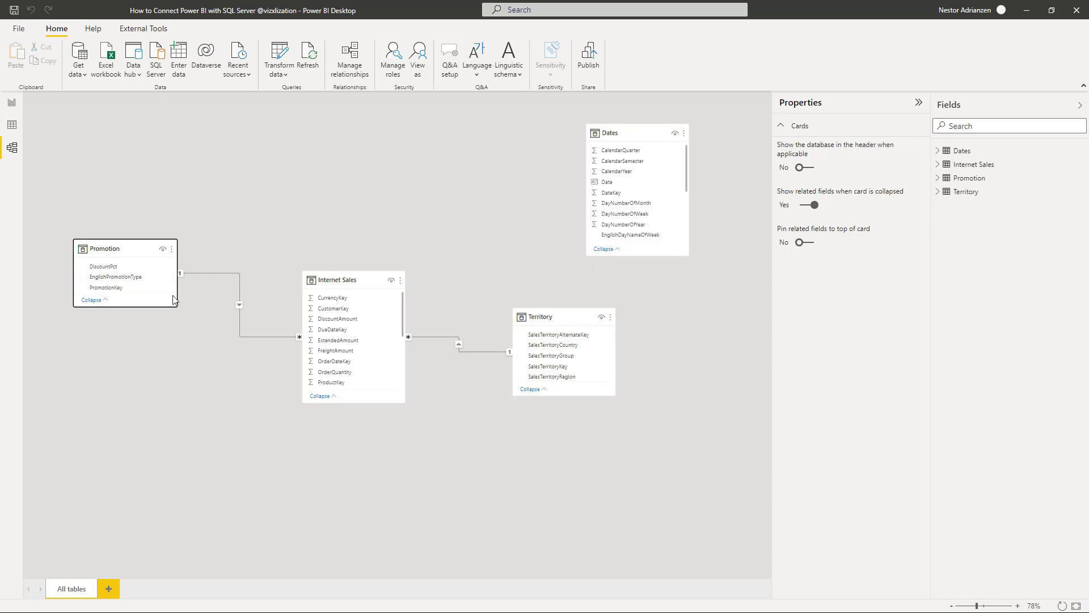
Review the settings of the relationships linking Internet Sales with Promotion and with Territory
double_click(237, 274)
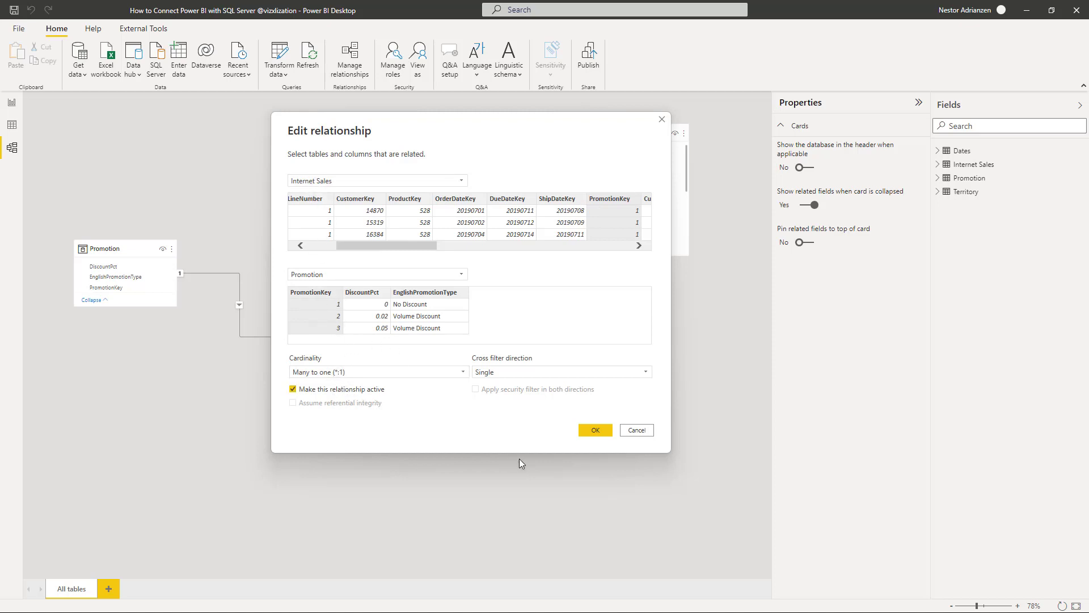
click(592, 430)
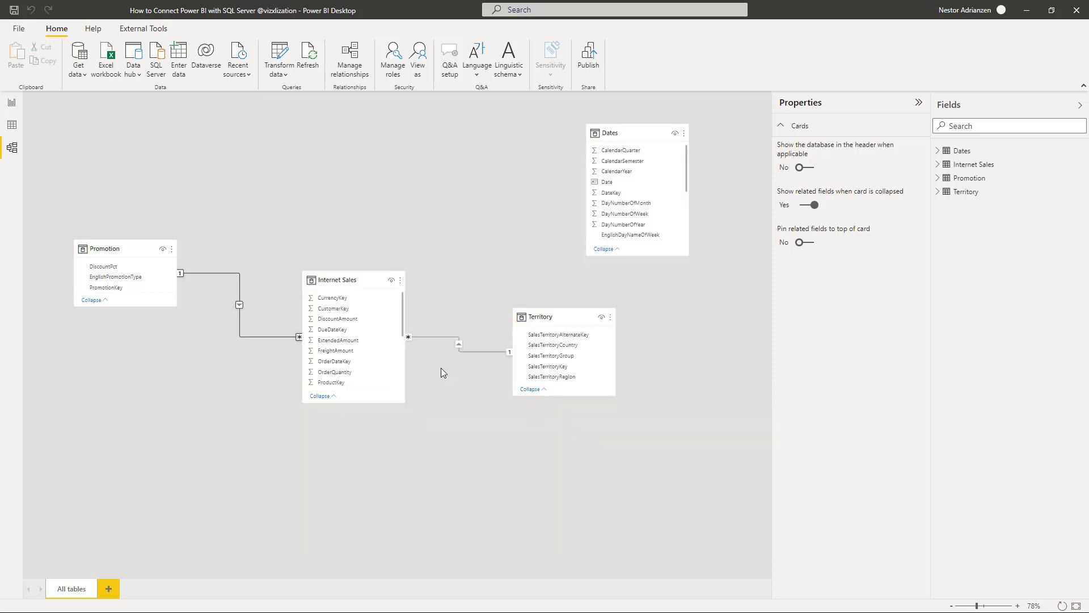
double_click(485, 352)
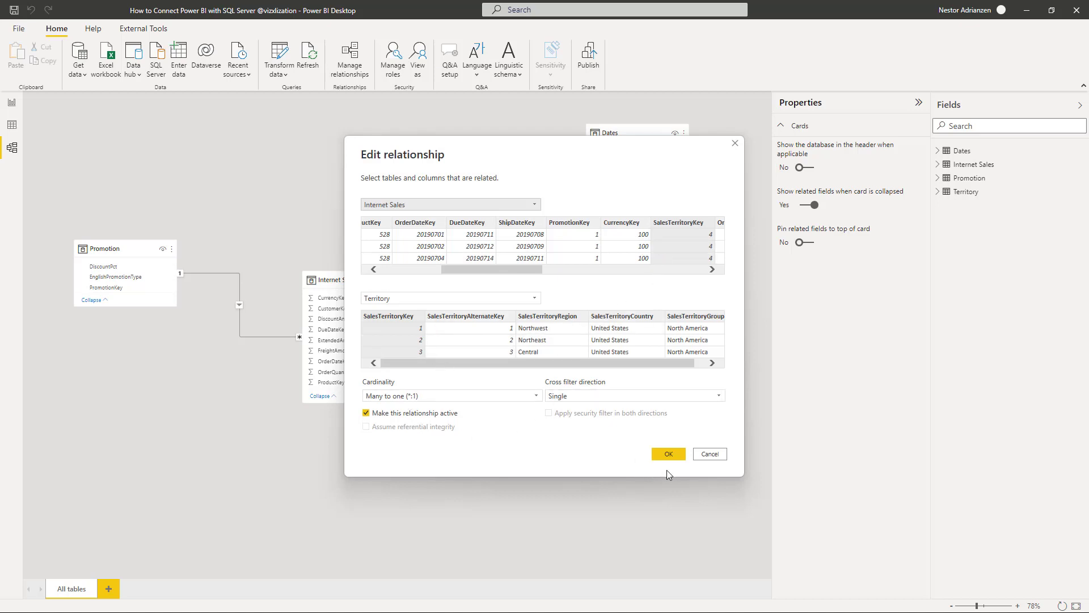
click(713, 455)
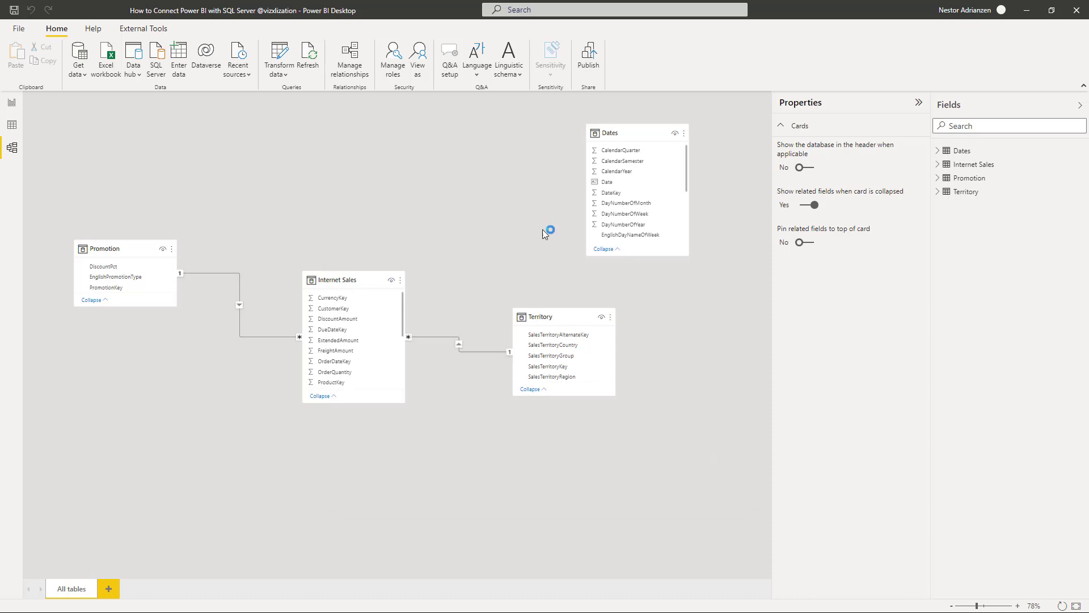
Place the Dates table above a lowered Internet Sales table, and spread Promotion and Territory out on either side
drag(616, 134, 341, 134)
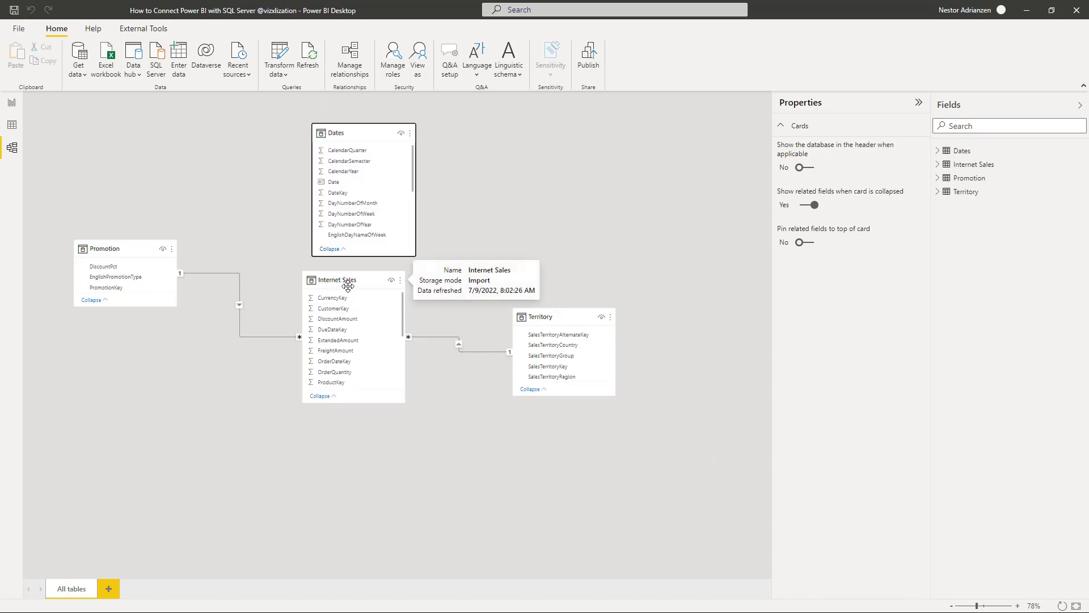
drag(348, 282, 348, 385)
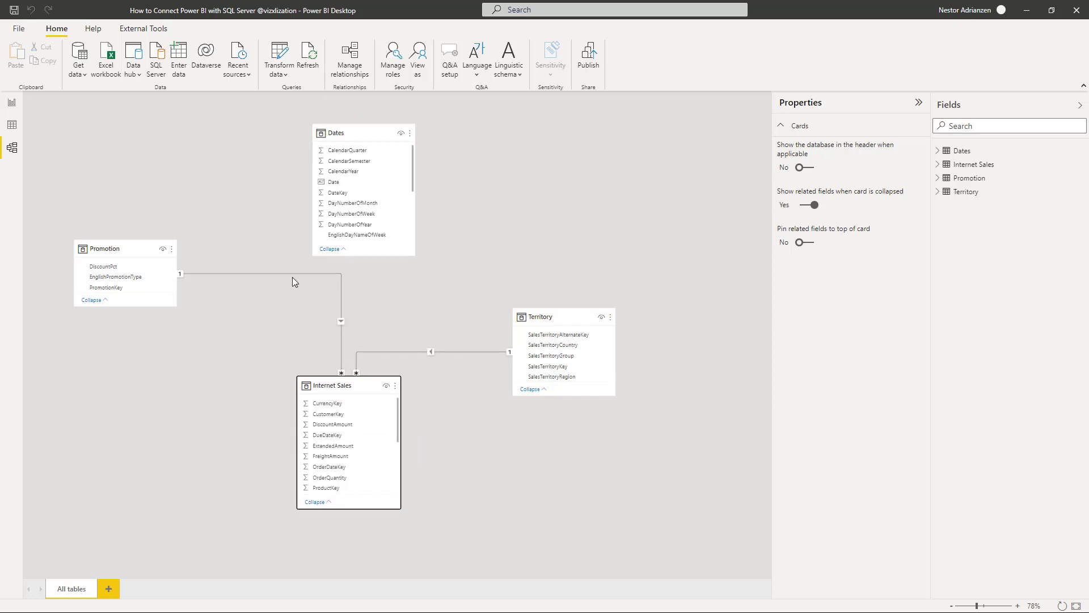
drag(114, 250, 104, 369)
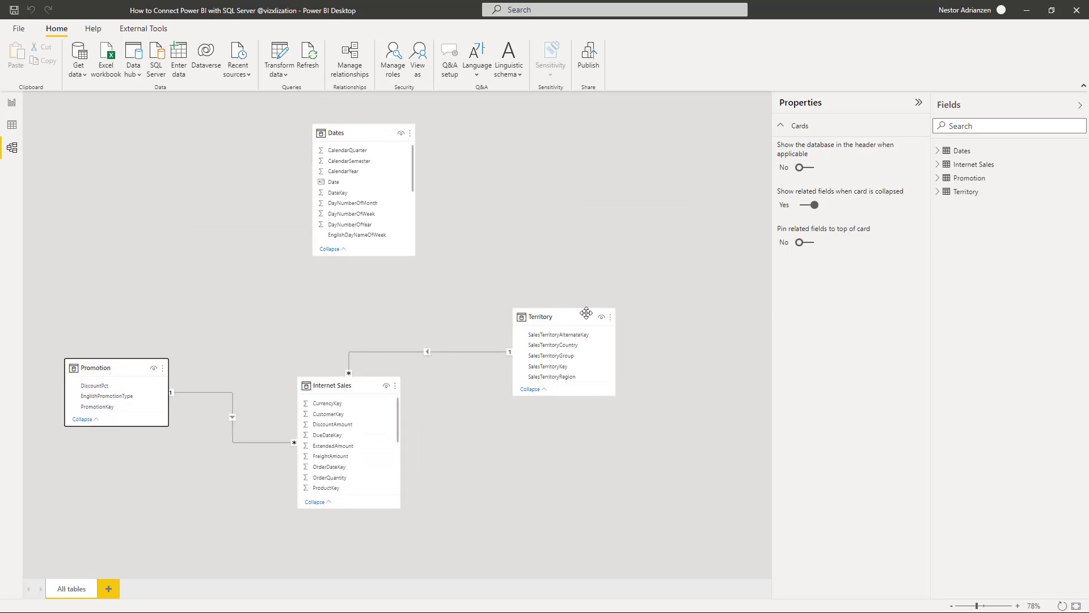
drag(586, 314, 644, 330)
drag(346, 133, 318, 134)
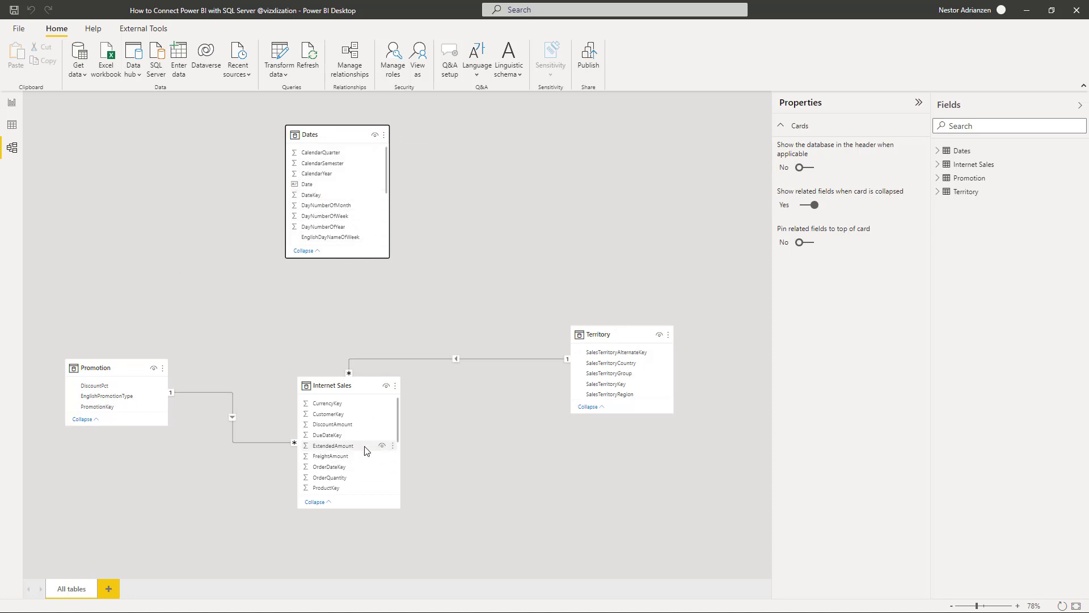
Move Dates closer to Internet Sales and create a relationship from its DateKey to OrderDateKey in Internet Sales
scroll(366, 450, down, 3)
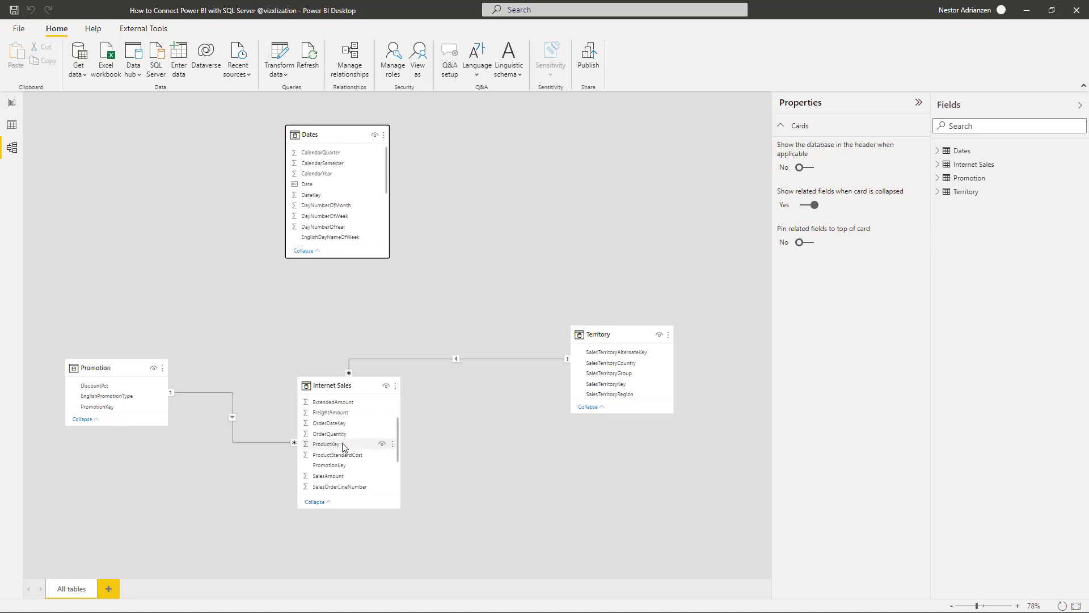
scroll(345, 440, up, 2)
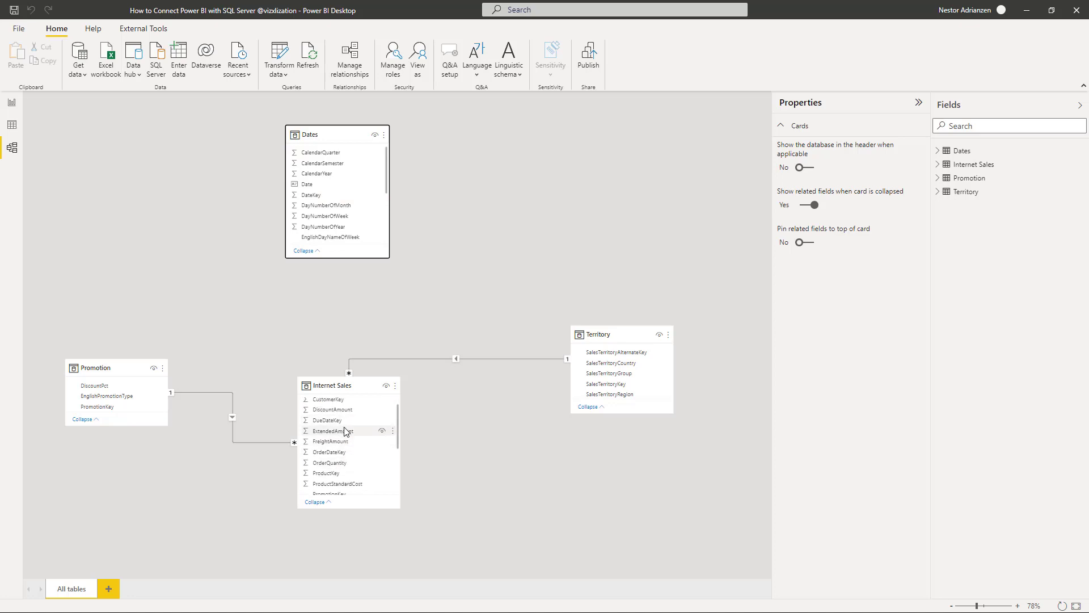
scroll(345, 431, down, 3)
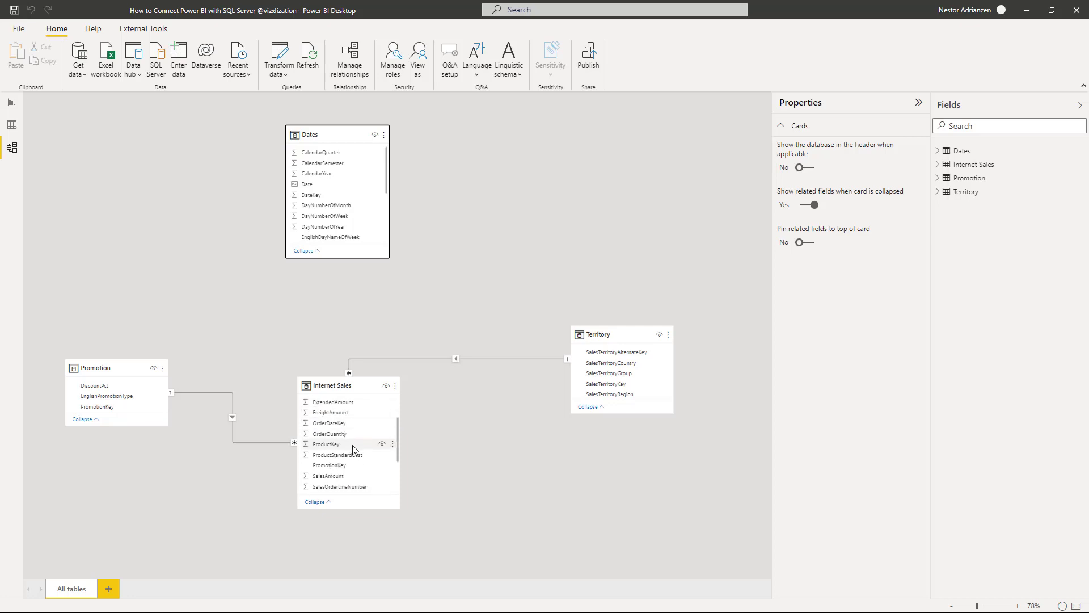
scroll(354, 450, down, 3)
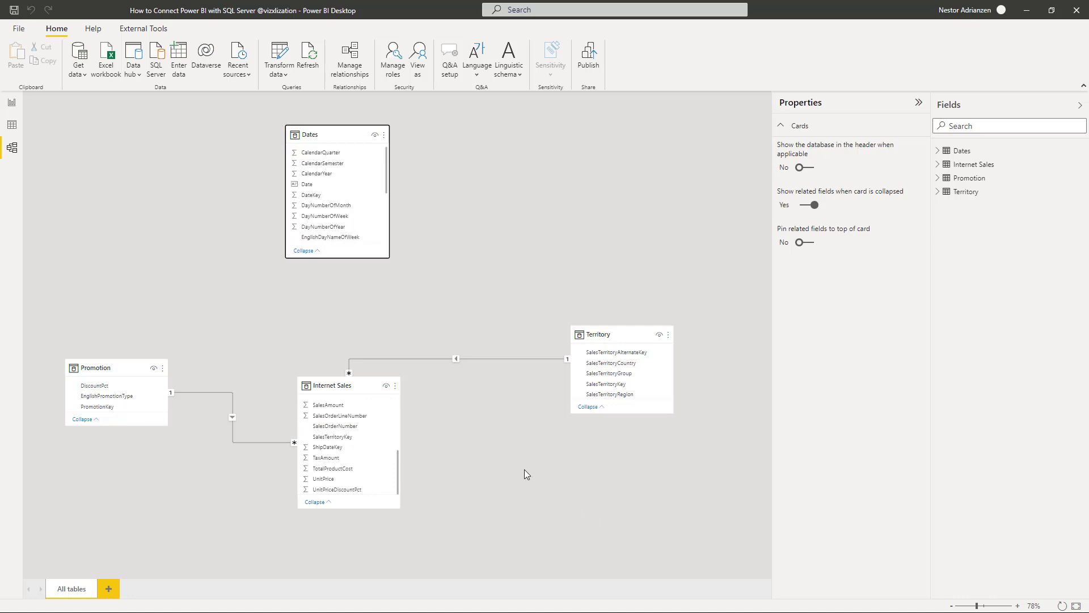
ctrl+scroll(524, 469, up, 2)
scroll(373, 329, up, 2)
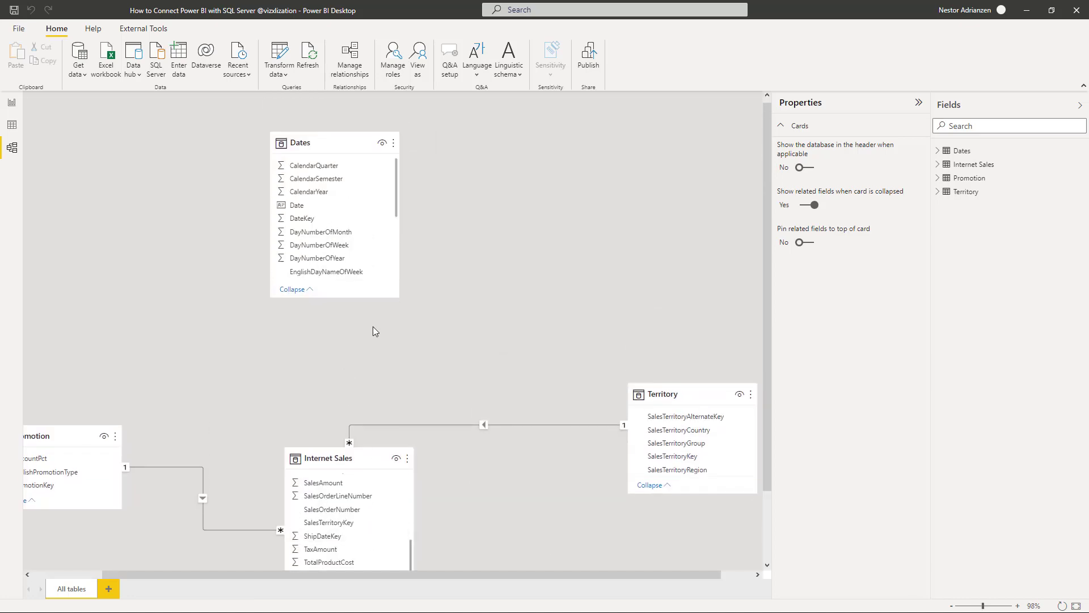
drag(340, 147, 351, 220)
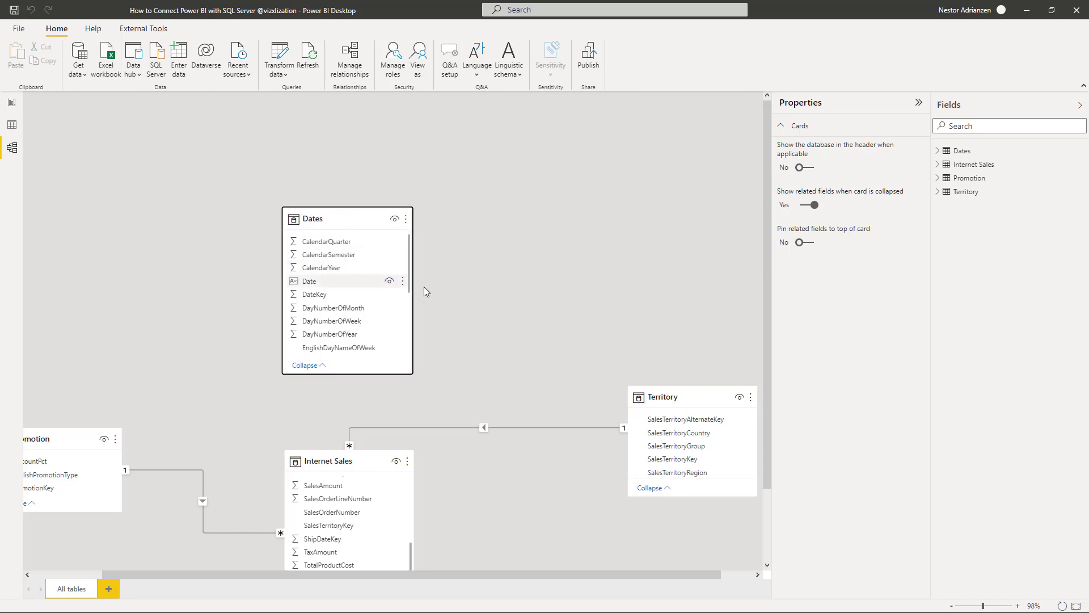
scroll(427, 286, down, 2)
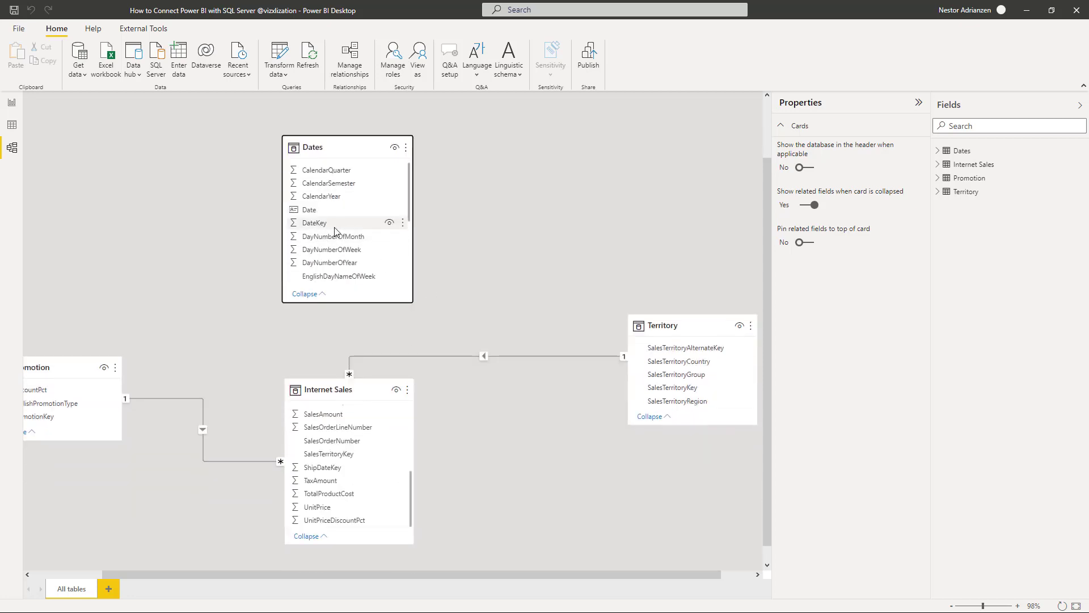
scroll(355, 349, down, 1)
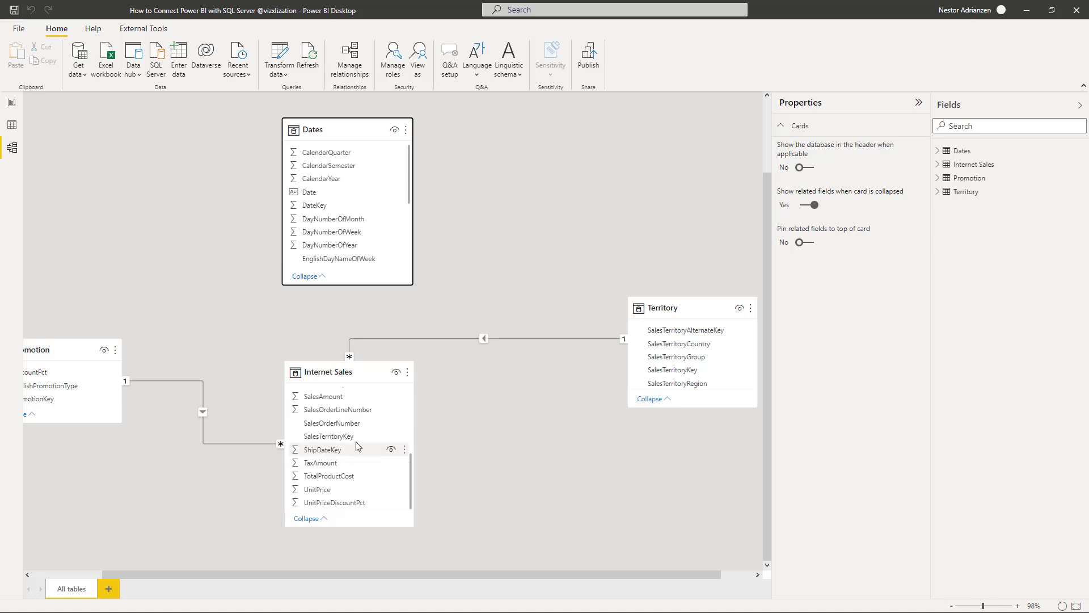
scroll(357, 446, up, 3)
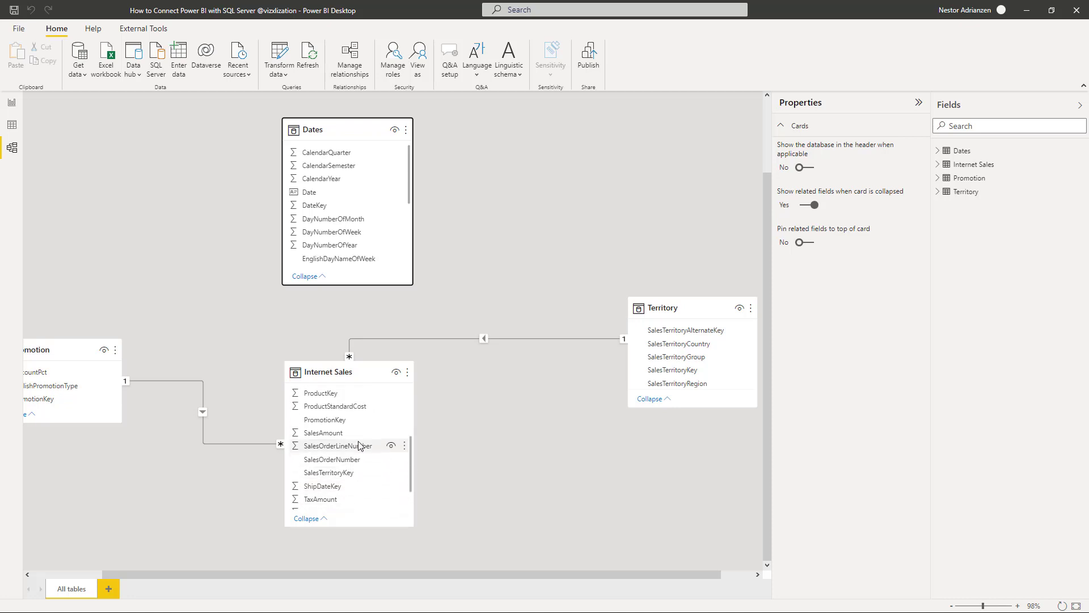
scroll(358, 445, up, 3)
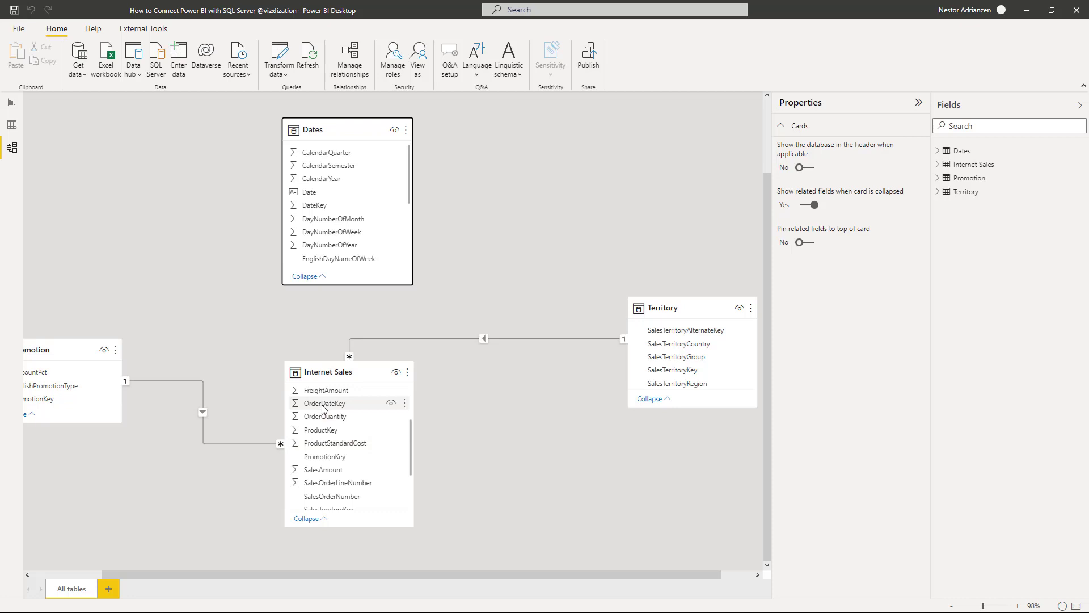
drag(327, 206, 327, 403)
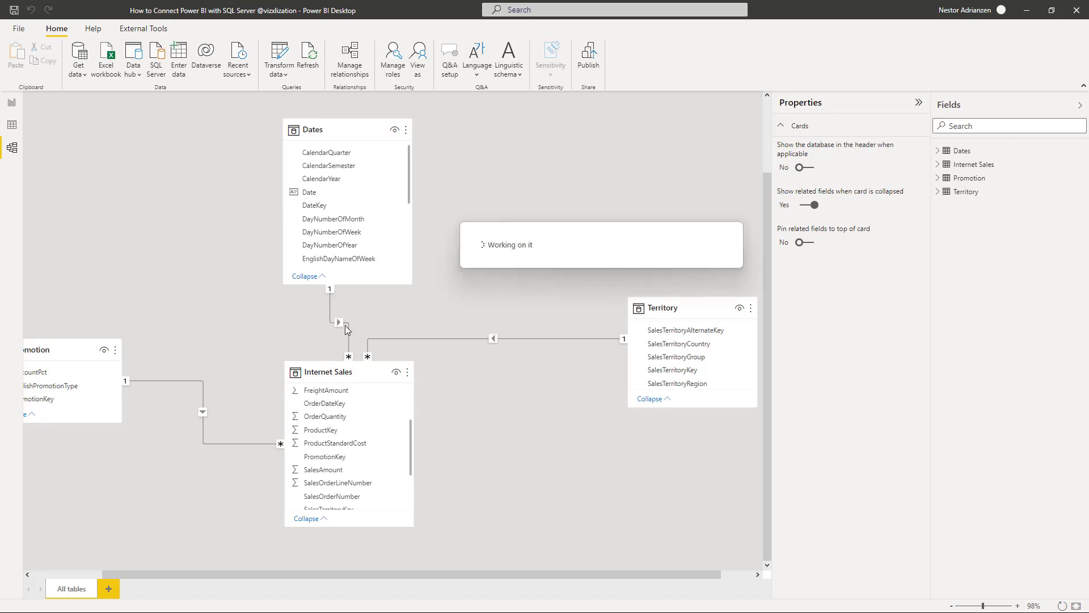
Review the settings of the relationship between Dates and Internet Sales, accept them, and return to Report view
double_click(346, 324)
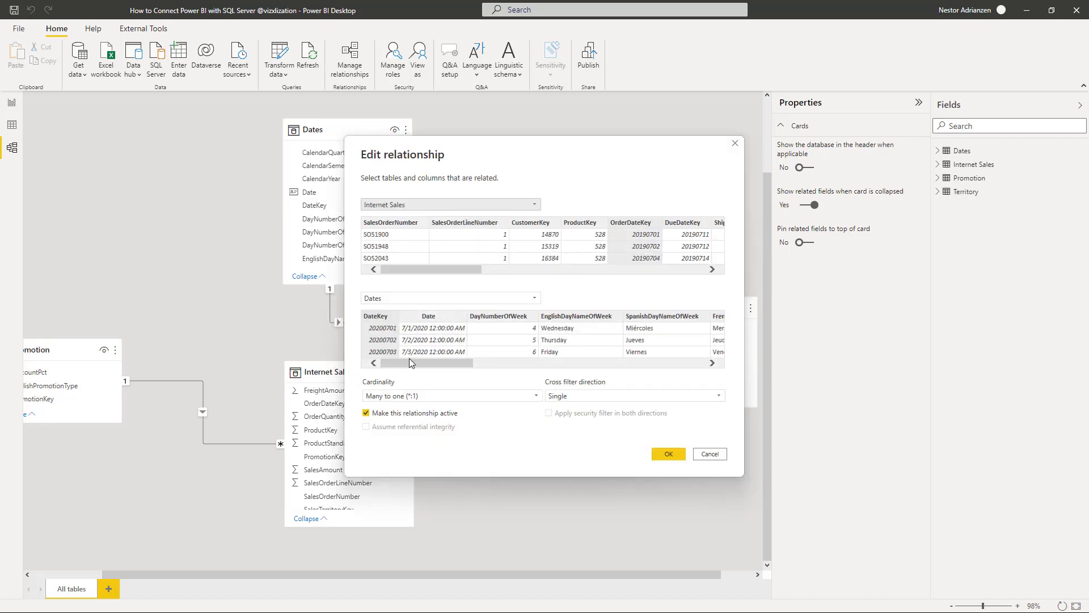
click(668, 453)
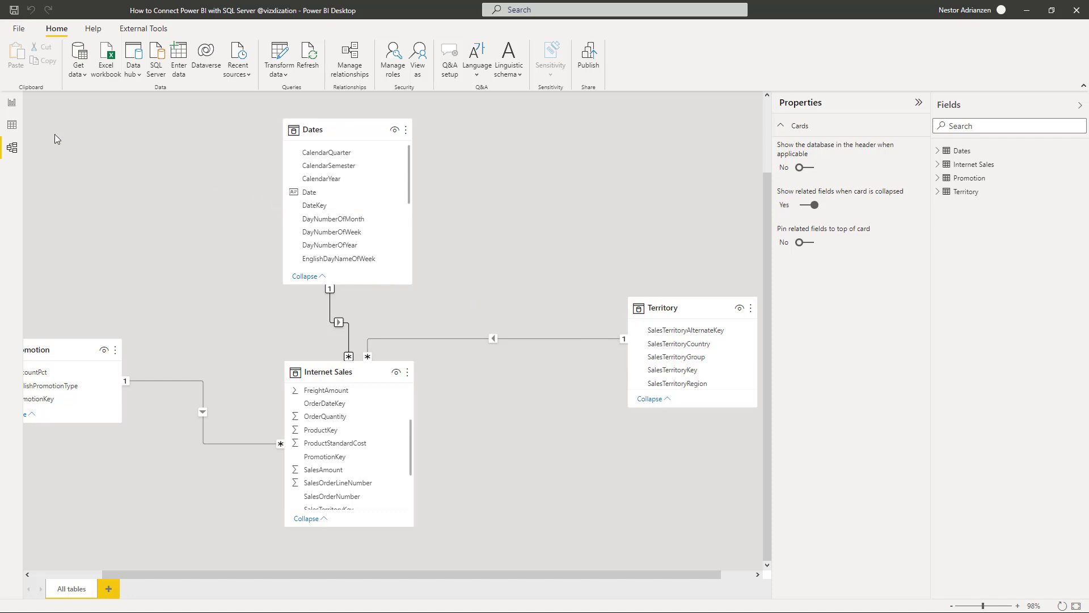
click(12, 102)
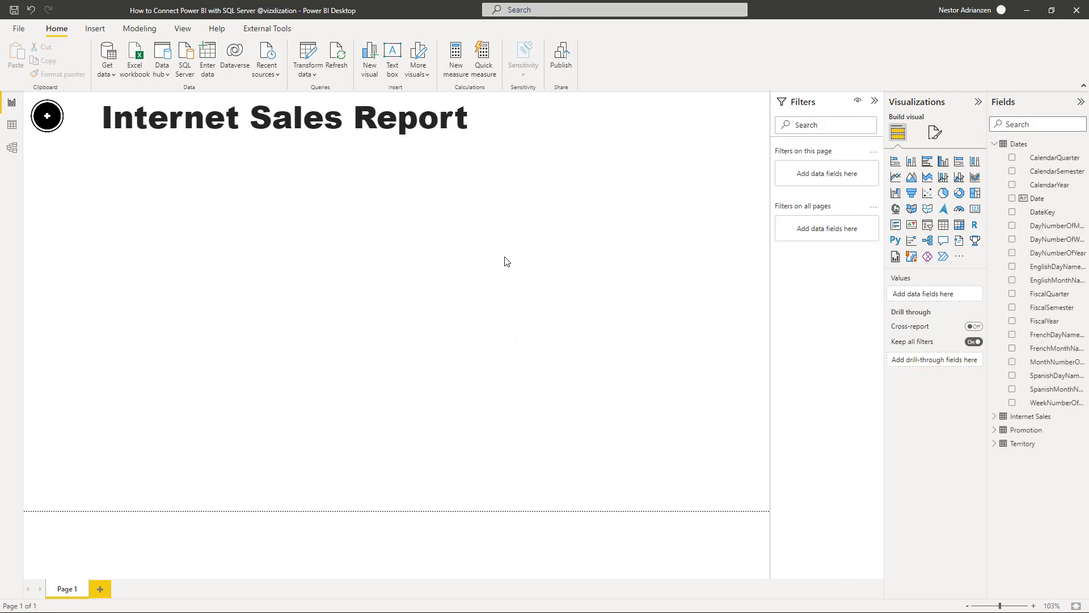
Add a slicer for the Date field of Dates beneath the report title, aligned under the logo and narrowed to a compact width
drag(1037, 198, 107, 199)
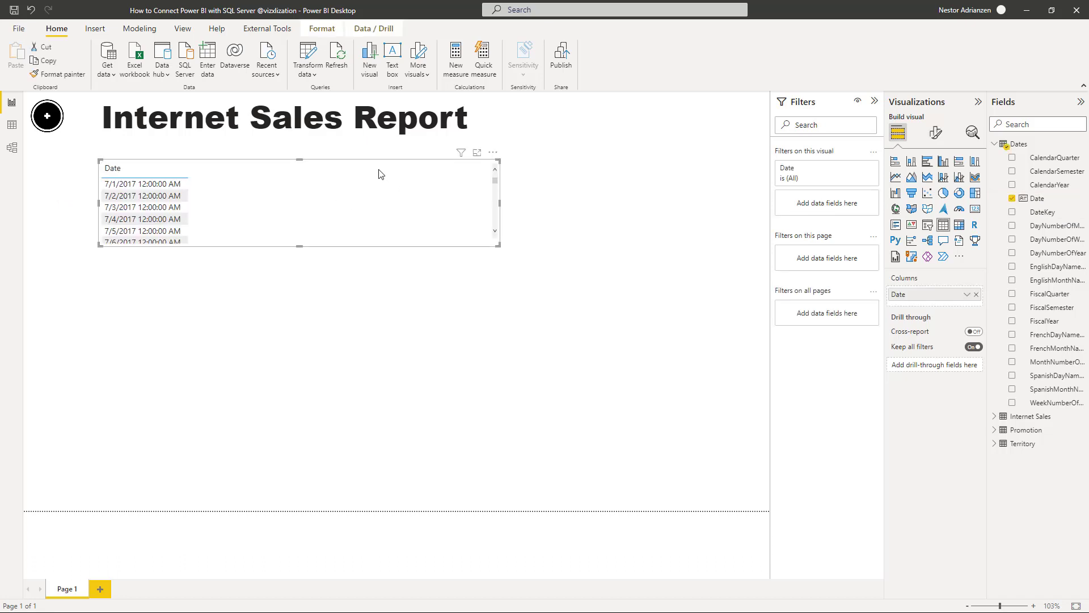
drag(380, 174, 321, 168)
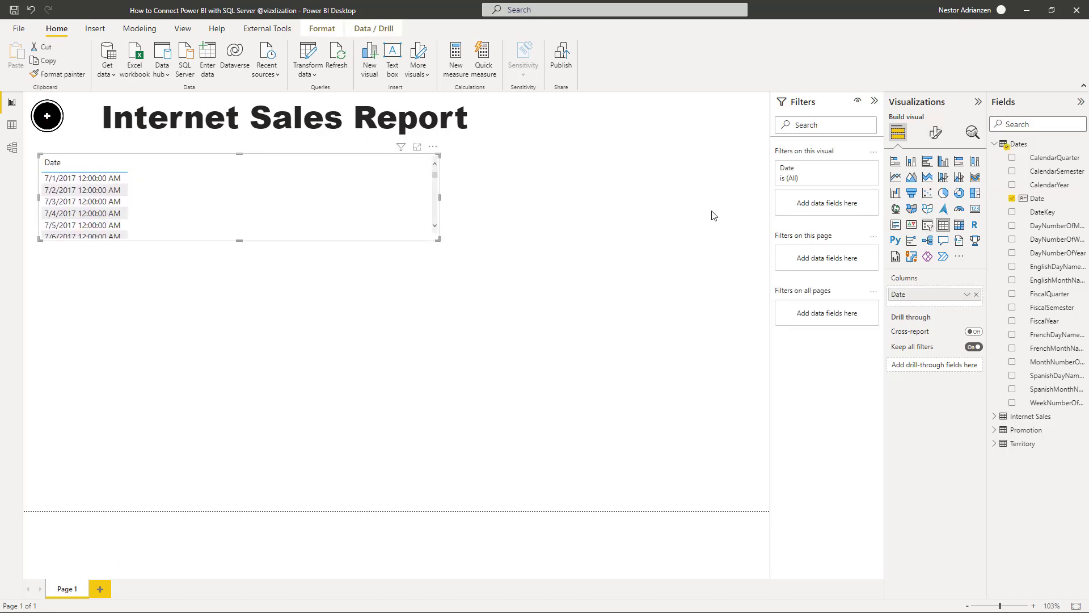
click(927, 225)
drag(440, 198, 178, 191)
click(294, 222)
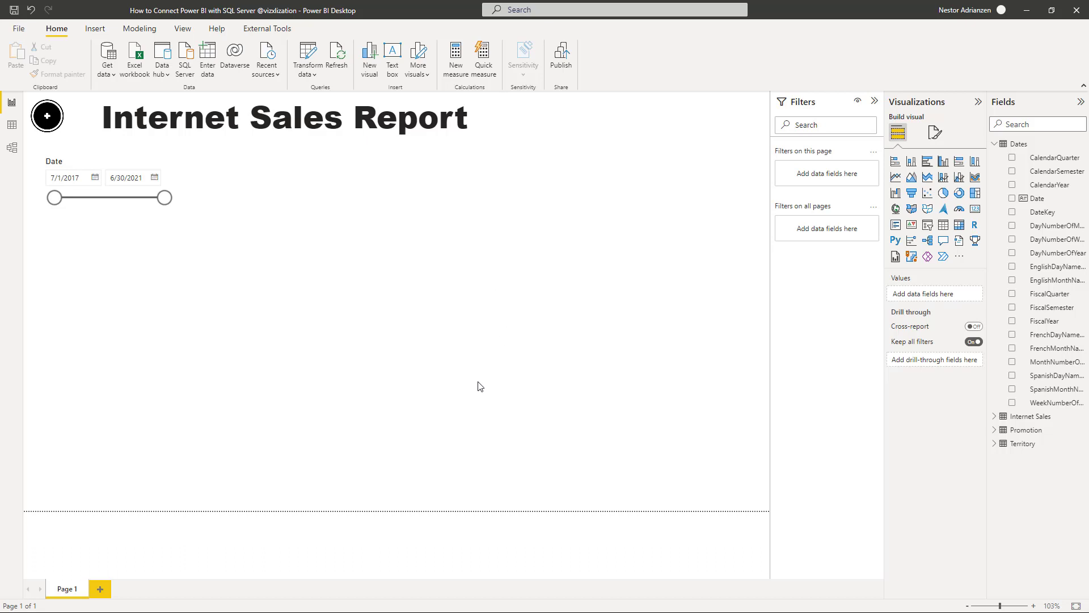
Create an empty table named DAX Measures by entering data manually and load it into the model
double_click(398, 451)
text(Dim Promotion)
key(Return)
Create a measure in the DAX Measures table: Total Sales = SUM('Internet Sales'[SalesAmount])
right_click(1033, 421)
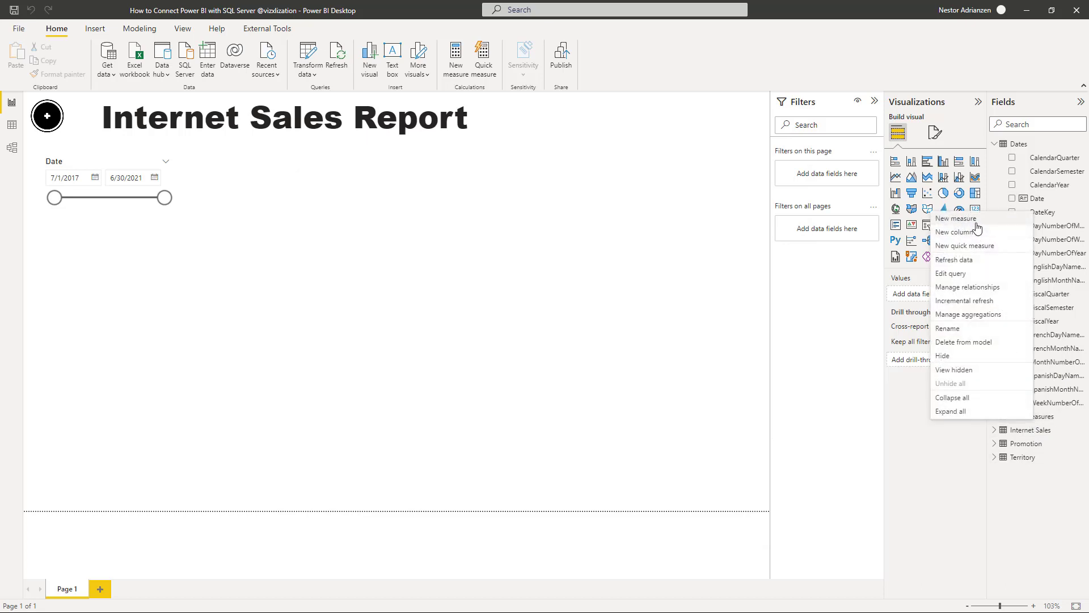
click(977, 226)
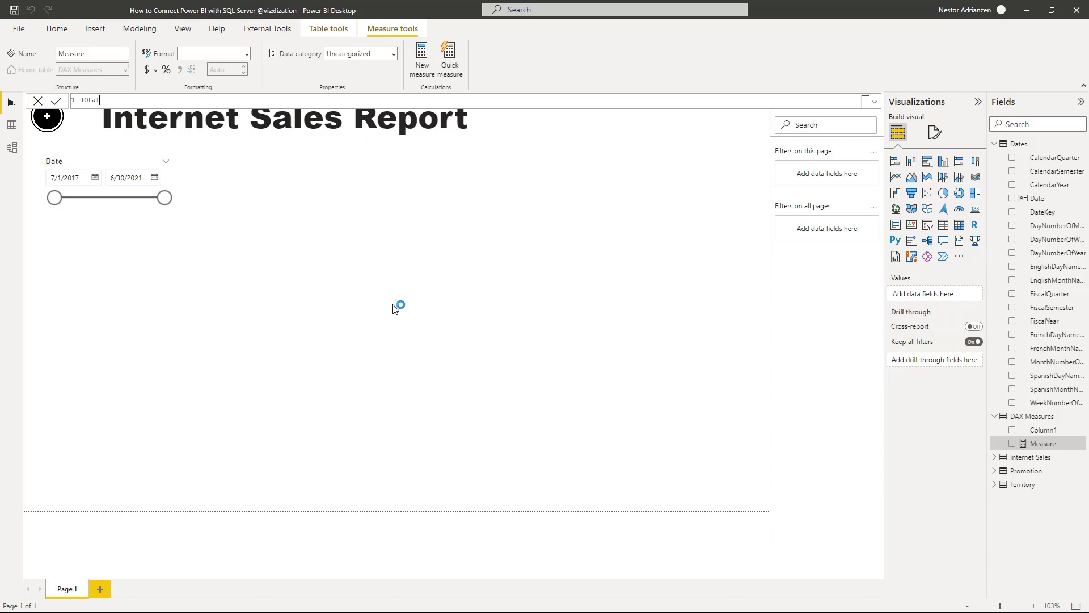
text(Total Sales =)
key(shift+Return)
text(SUM(amoun)
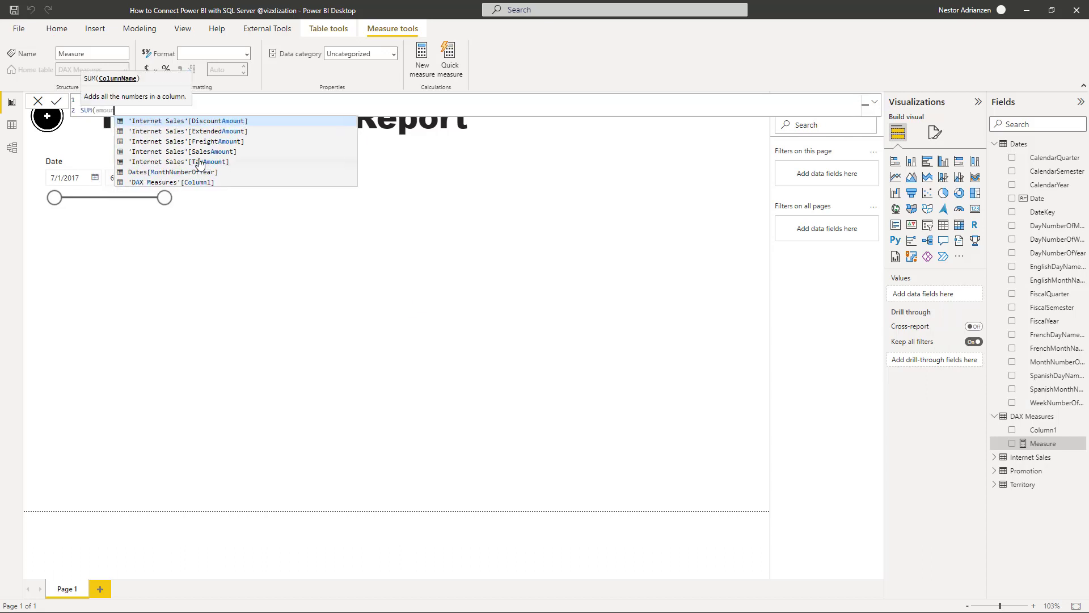
click(208, 151)
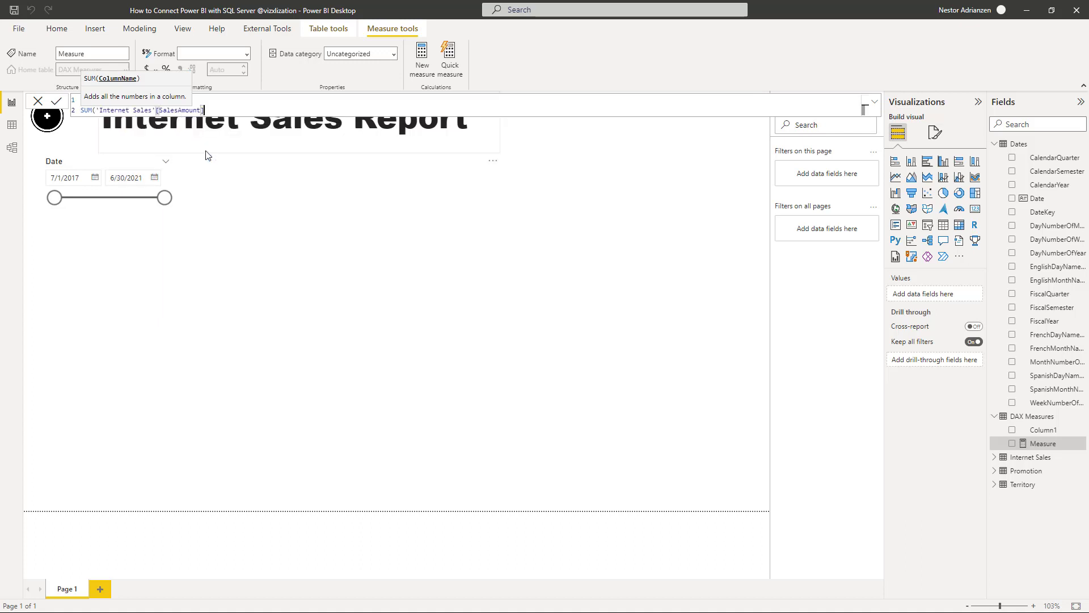
text())
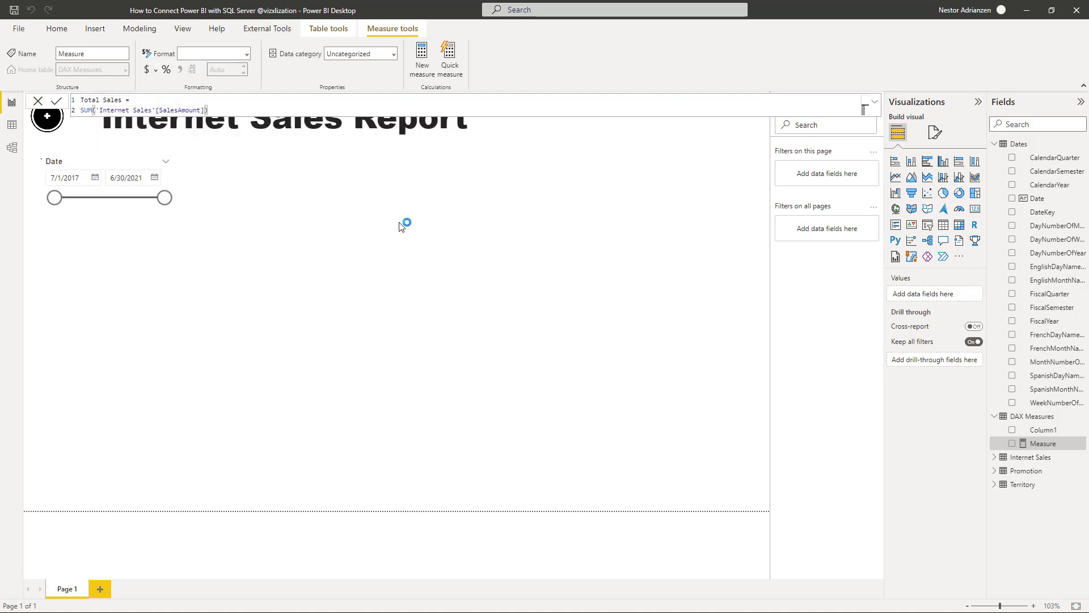
key(Return)
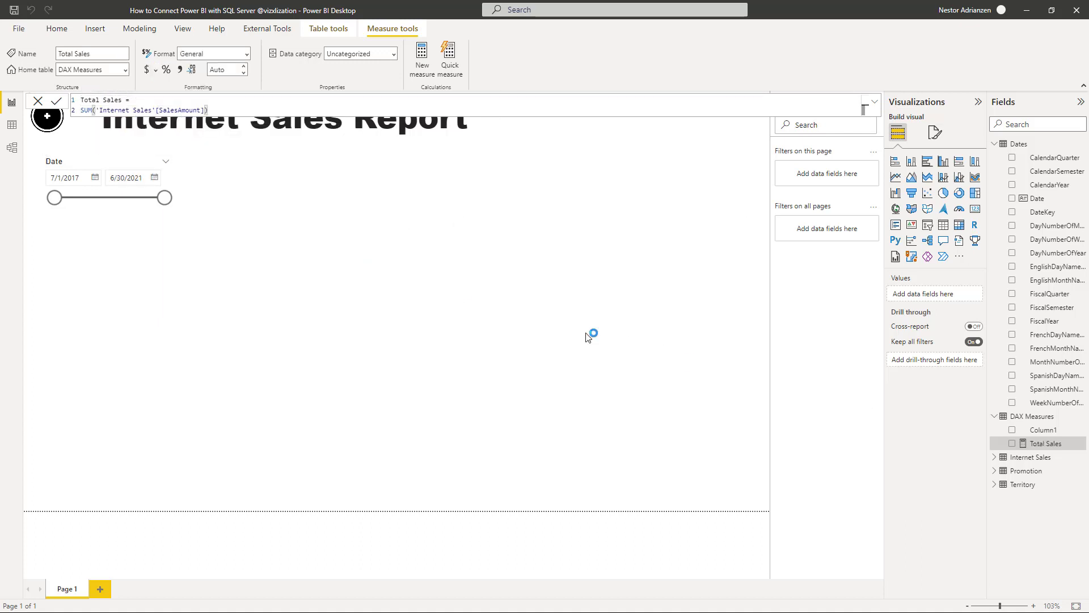
Create a measure in the DAX Measures table: Total Taxes = SUM('Internet Sales'[TaxAmount])
right_click(1024, 418)
click(860, 221)
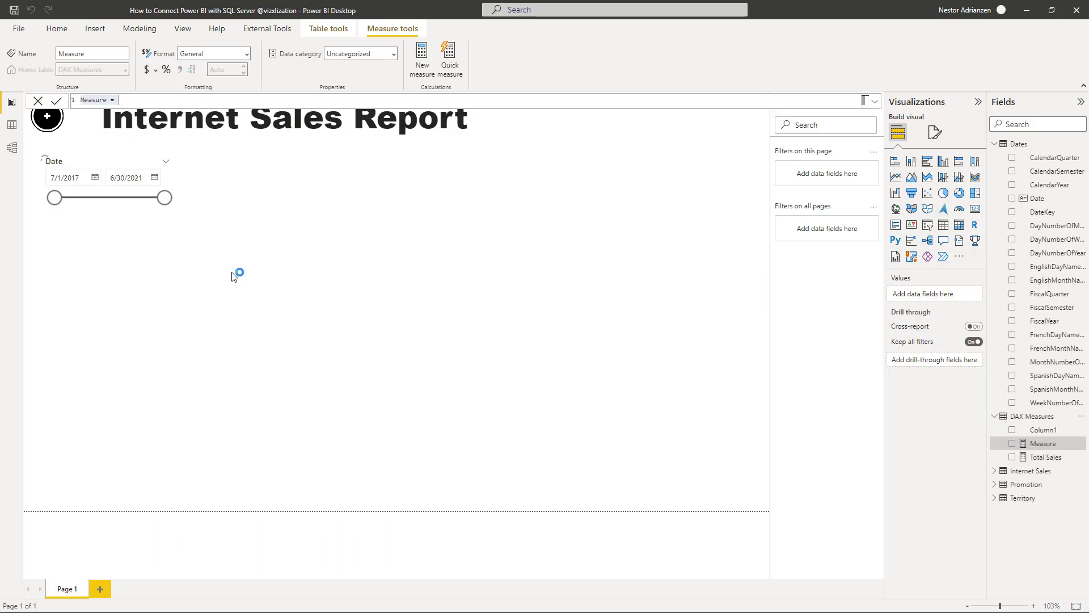
key(BackSpace)
text(Total Taxes =)
key(shift+Return)
text(s)
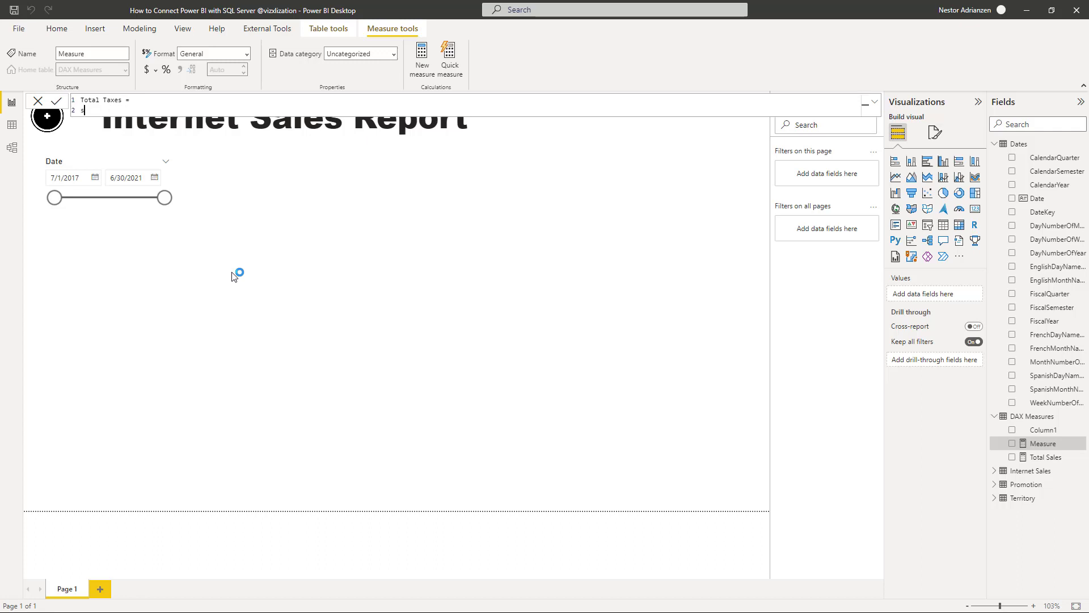
text(um()
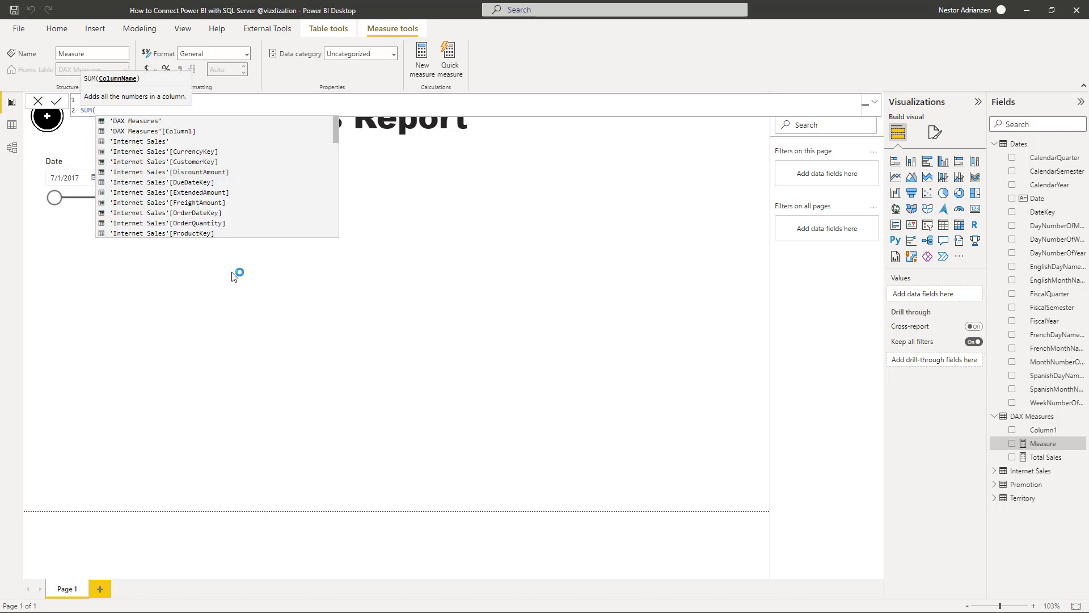
text(tax)
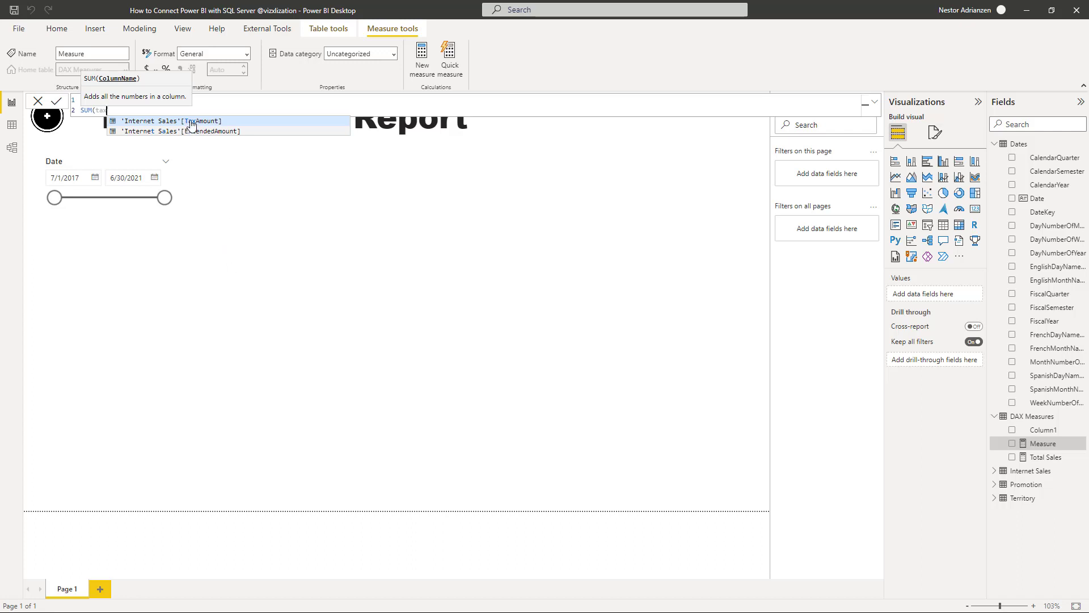
click(192, 122)
text())
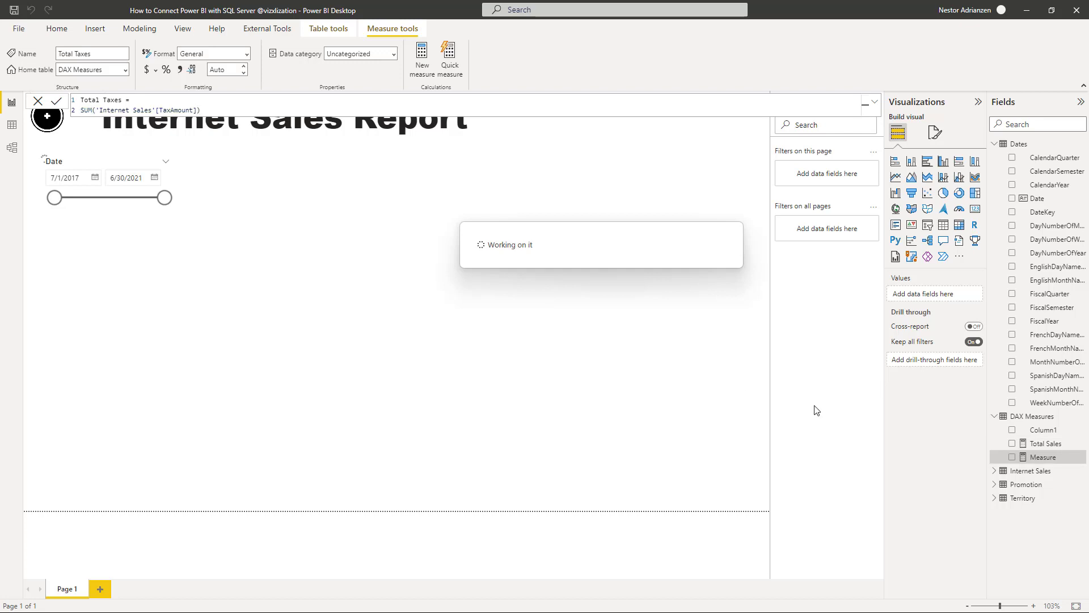
Create a measure in the DAX Measures table: Total Costs = SUM('Internet Sales'[TotalProductCost])
right_click(1038, 420)
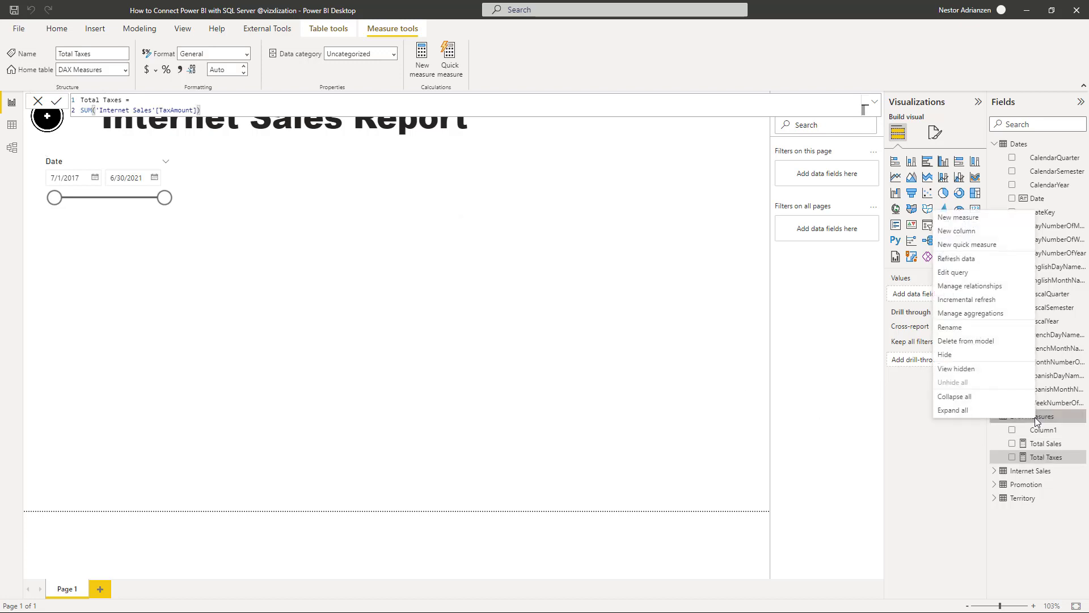
click(972, 217)
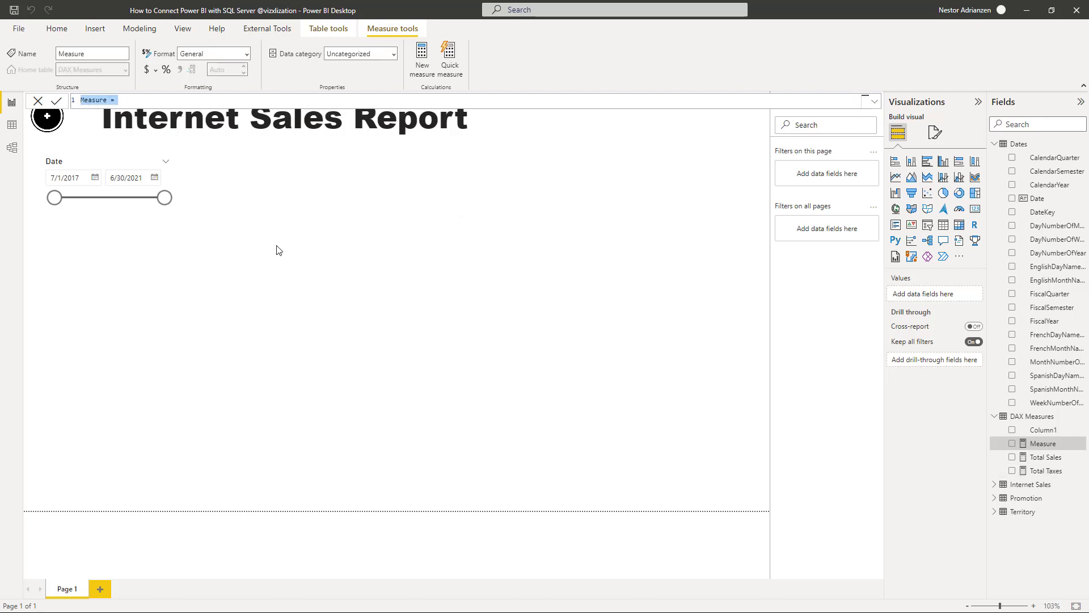
text(Total Costs =)
key(shift+Return)
text(SUM()
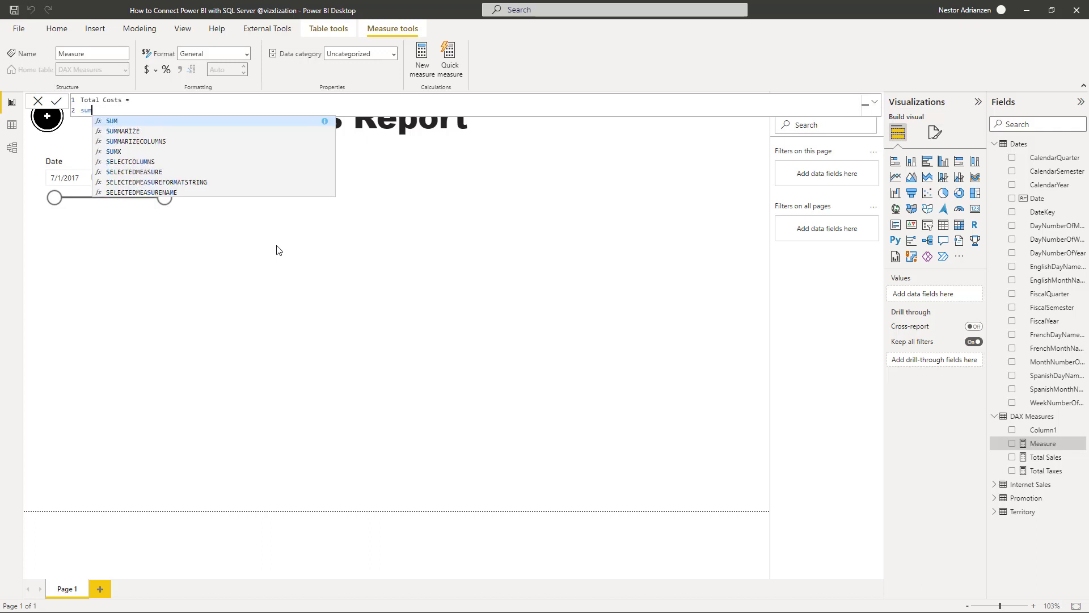
text(co)
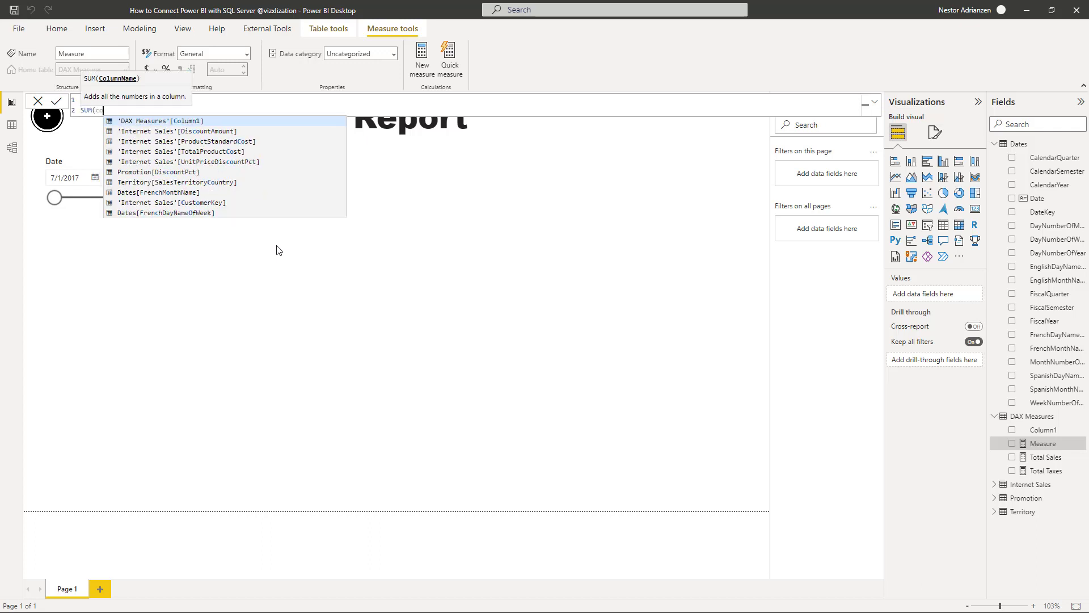
click(188, 152)
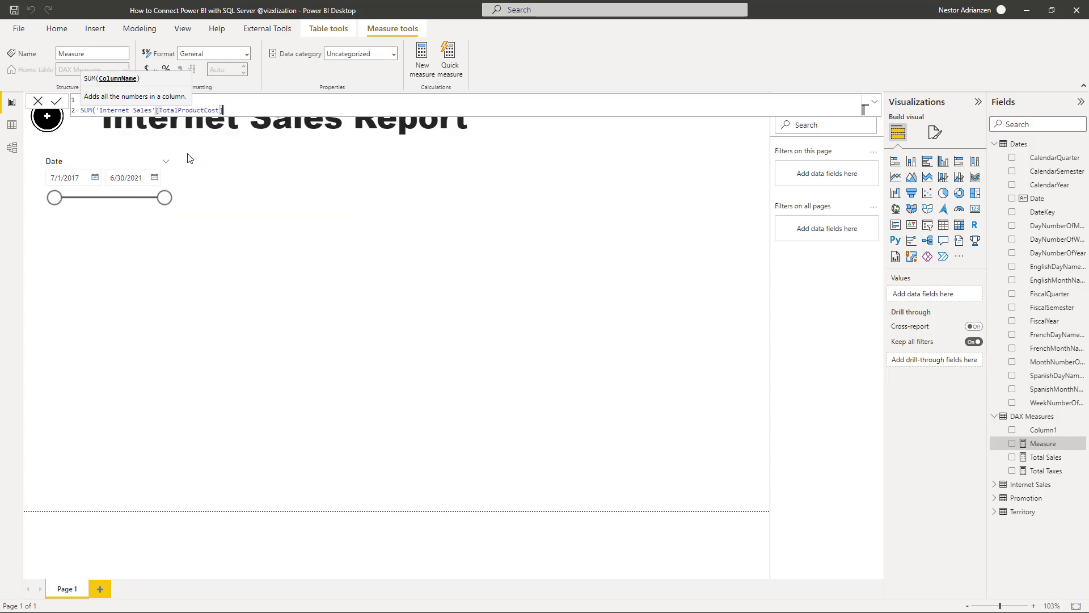
text())
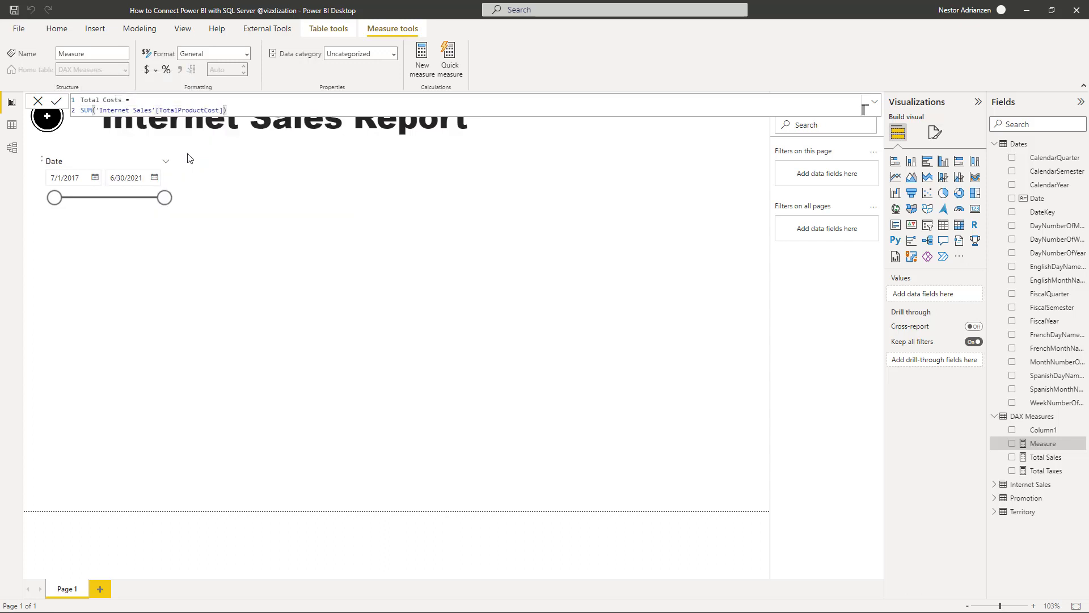
key(Return)
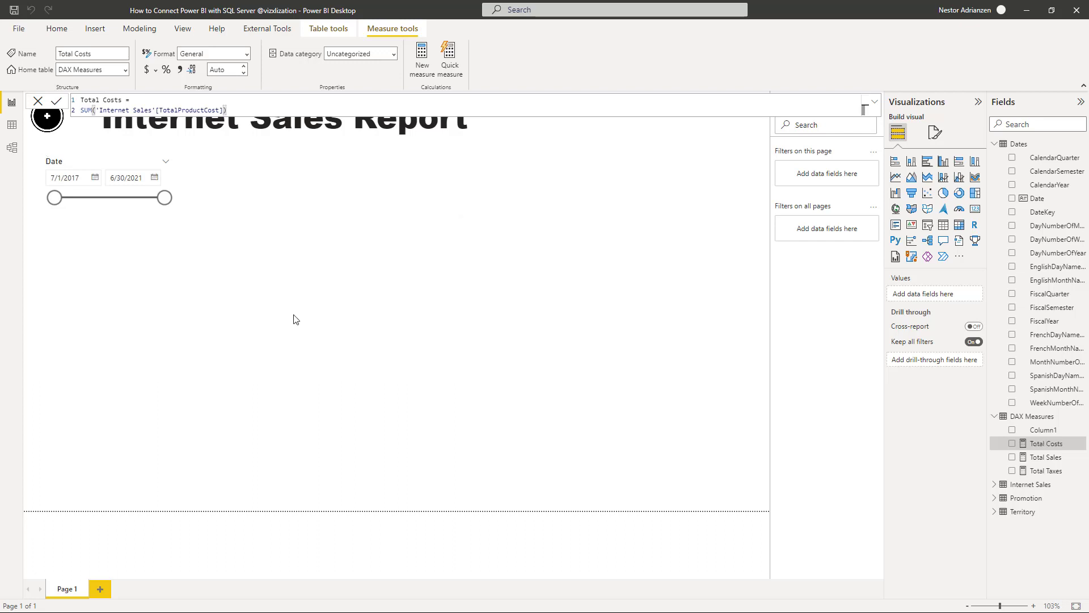
click(310, 235)
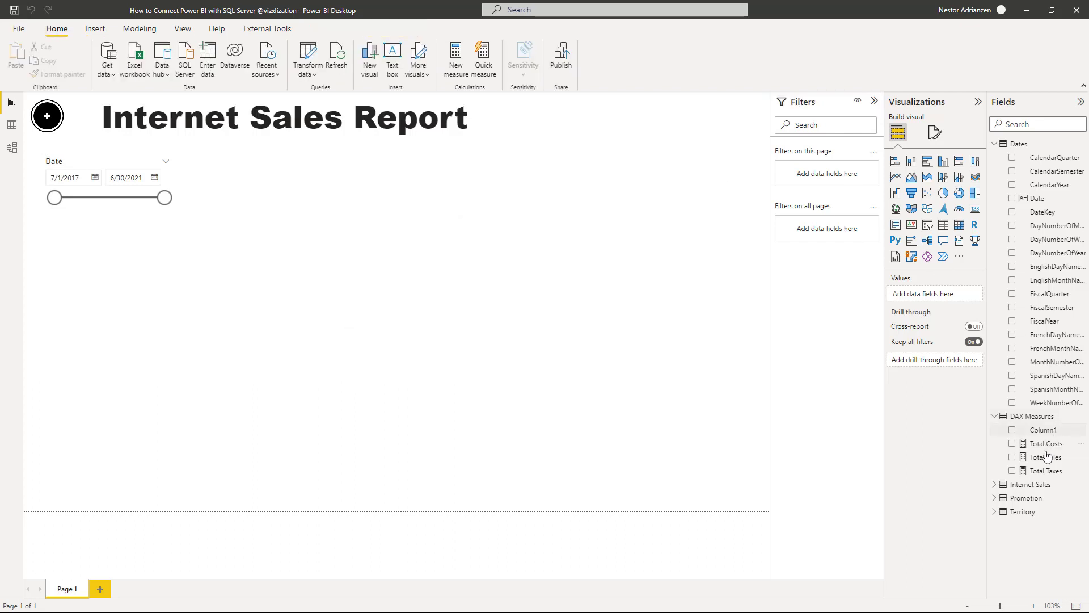
Add a card visual showing Total Costs beside the date slicer and make it narrower
drag(1045, 445, 363, 233)
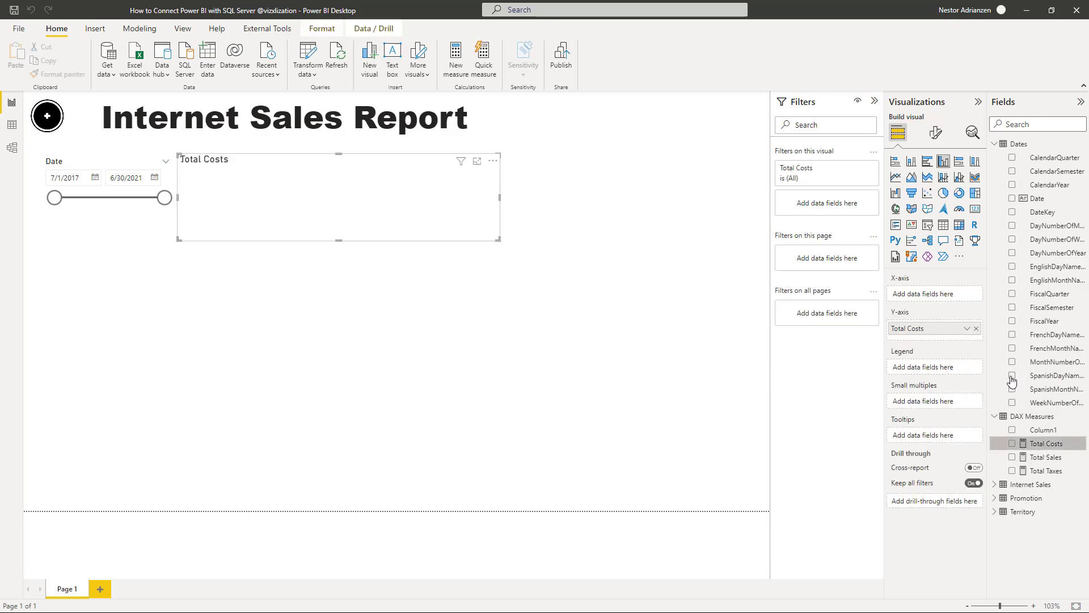
click(976, 210)
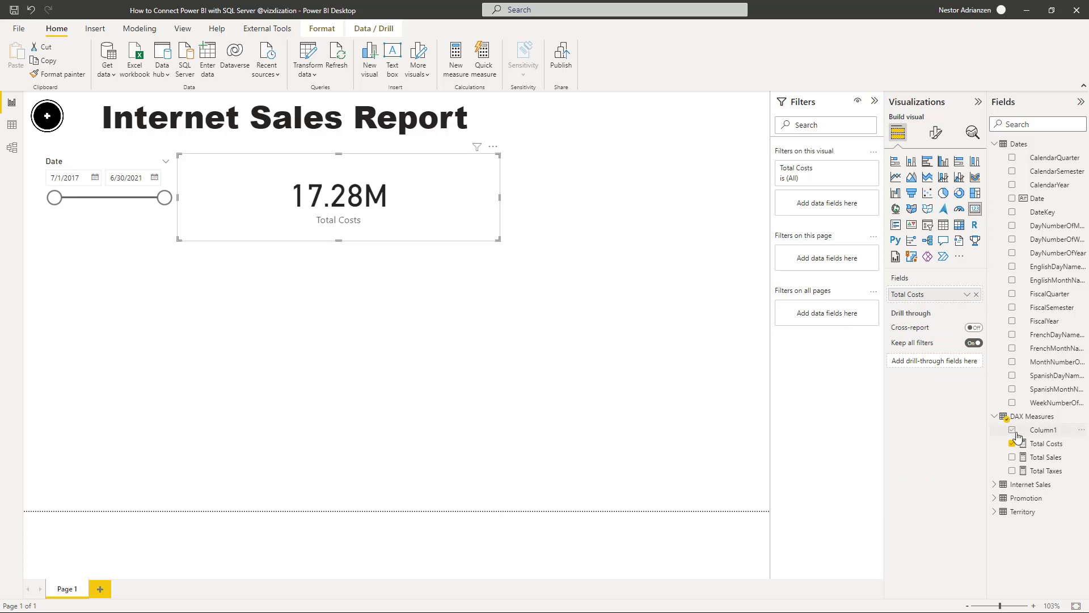
mouse_move(499, 199)
mouse_down()
mouse_move(342, 198)
mouse_move(335, 211)
mouse_move(507, 211)
mouse_up()
Duplicate the Total Costs card, place the copy beside it, and make the copy show Total Sales instead
key(ctrl+c)
key(ctrl+v)
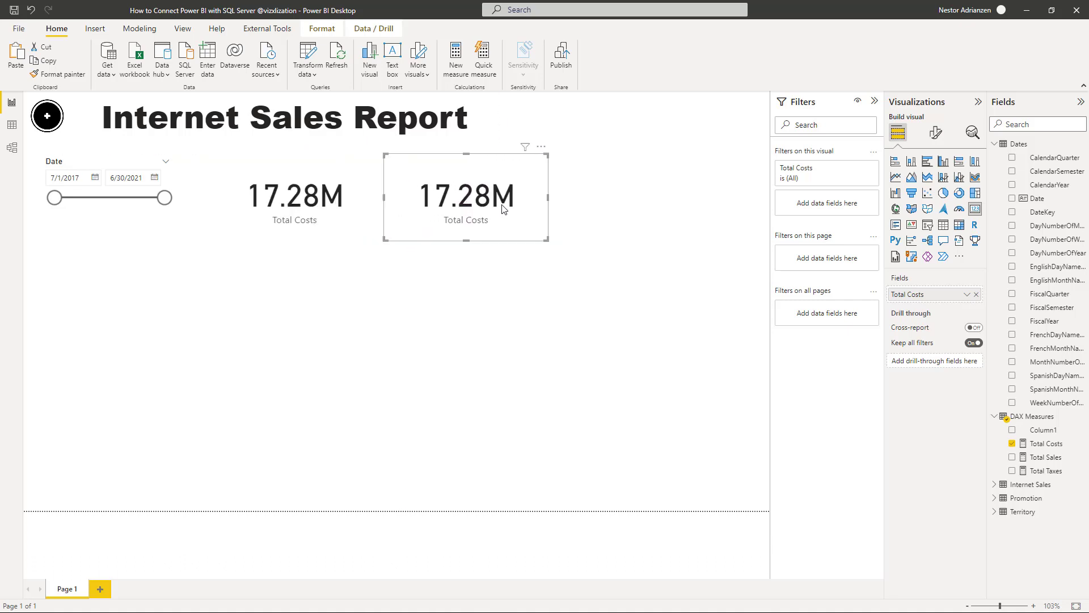
click(1013, 443)
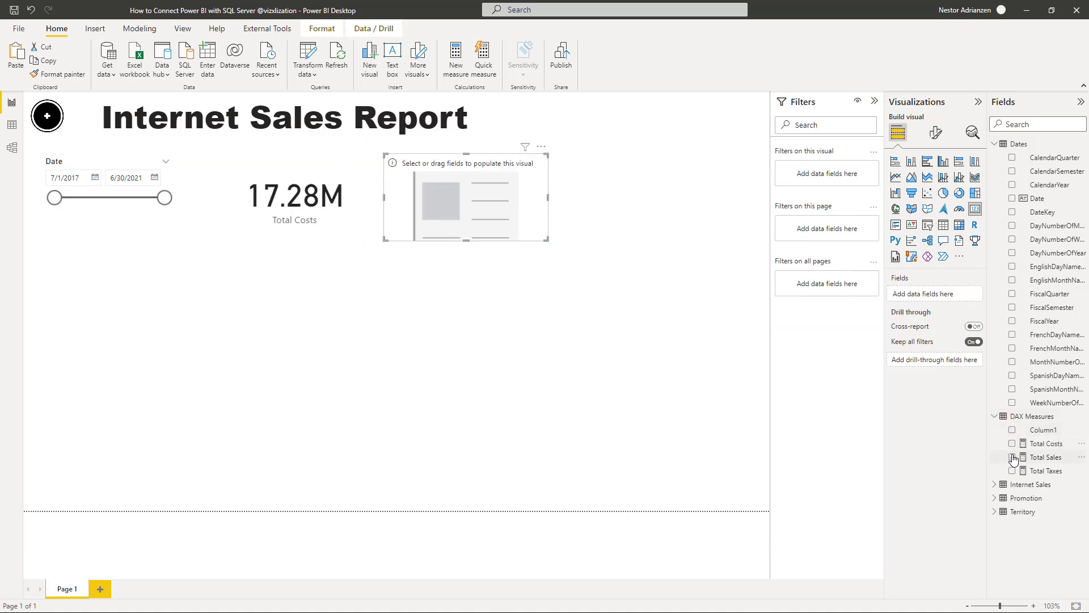
click(1013, 457)
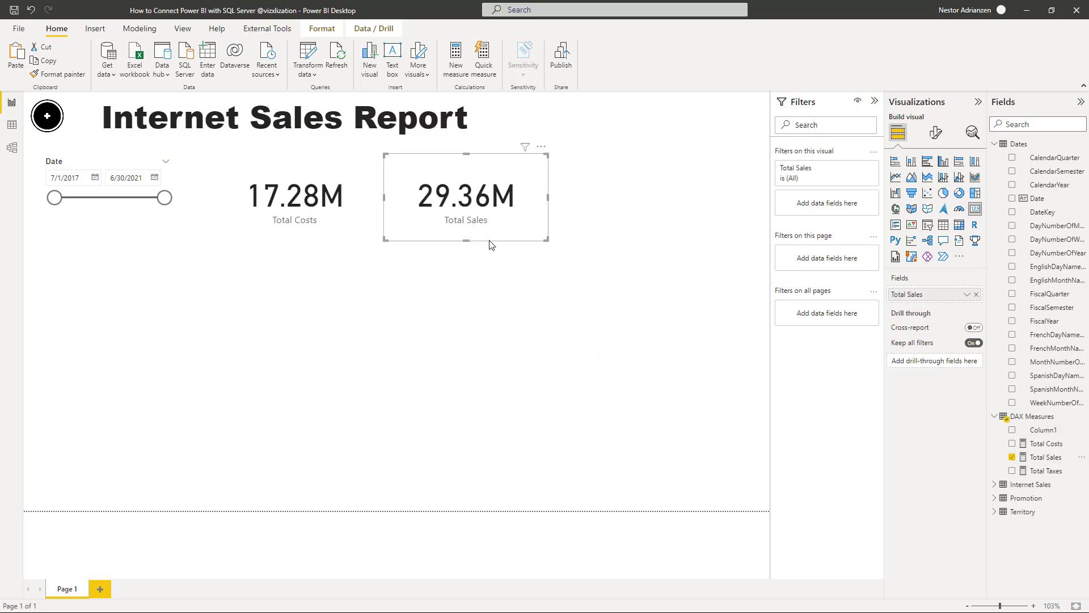
Duplicate the Total Sales card, place the copy at the end of the card row, and make it show Total Taxes instead
key(ctrl+c)
key(ctrl+v)
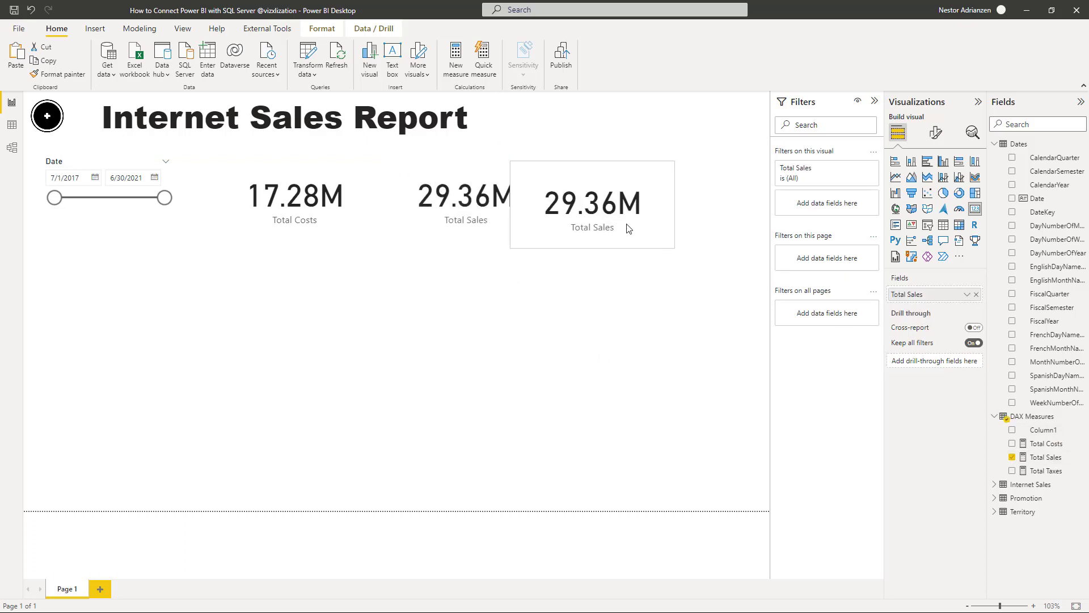
drag(628, 226, 670, 225)
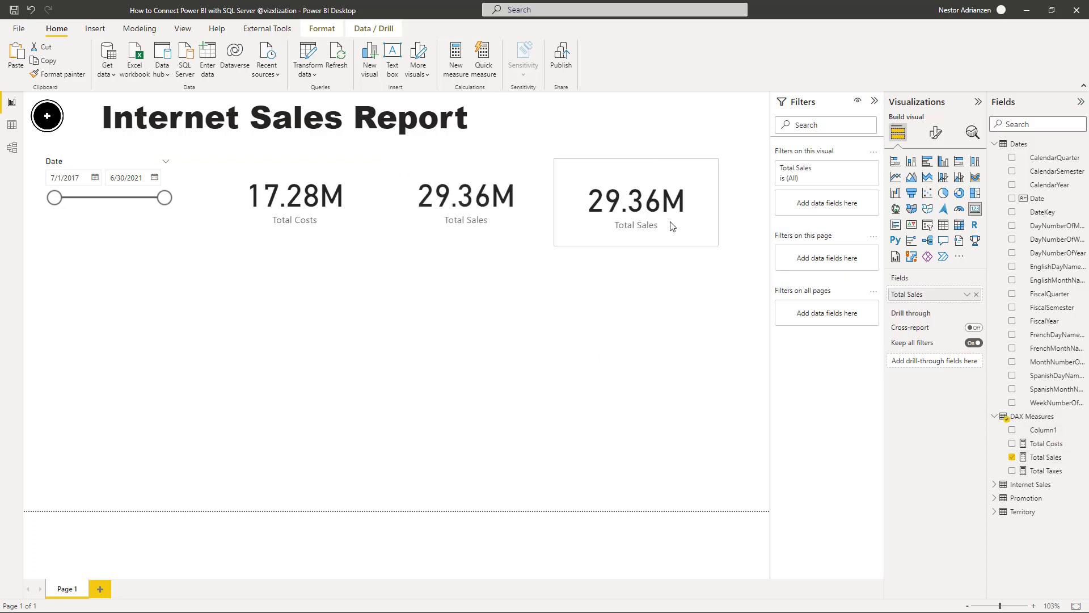
click(1013, 457)
click(1013, 471)
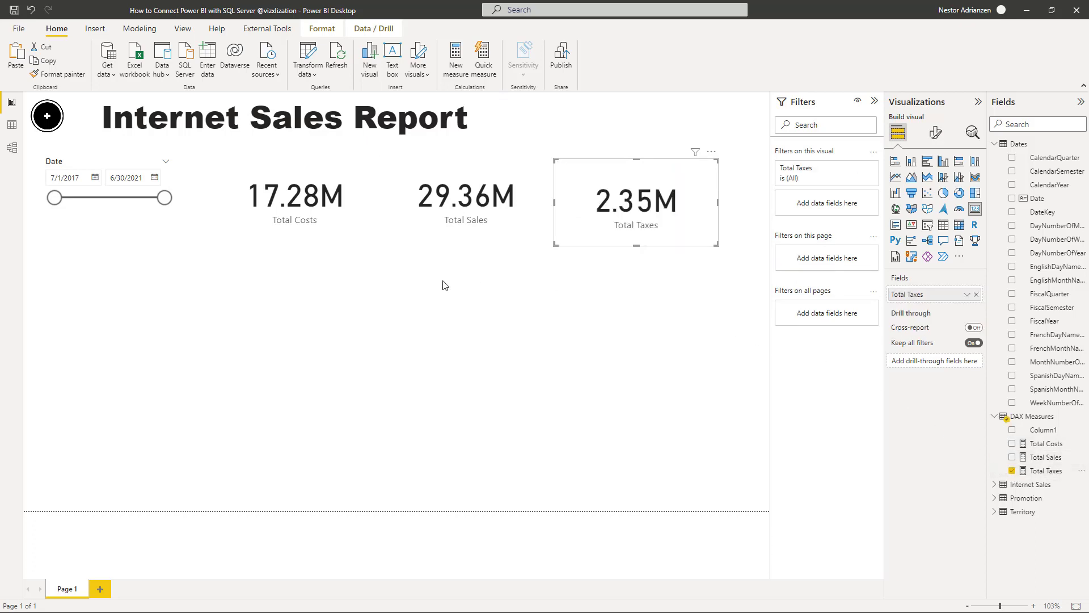
click(381, 297)
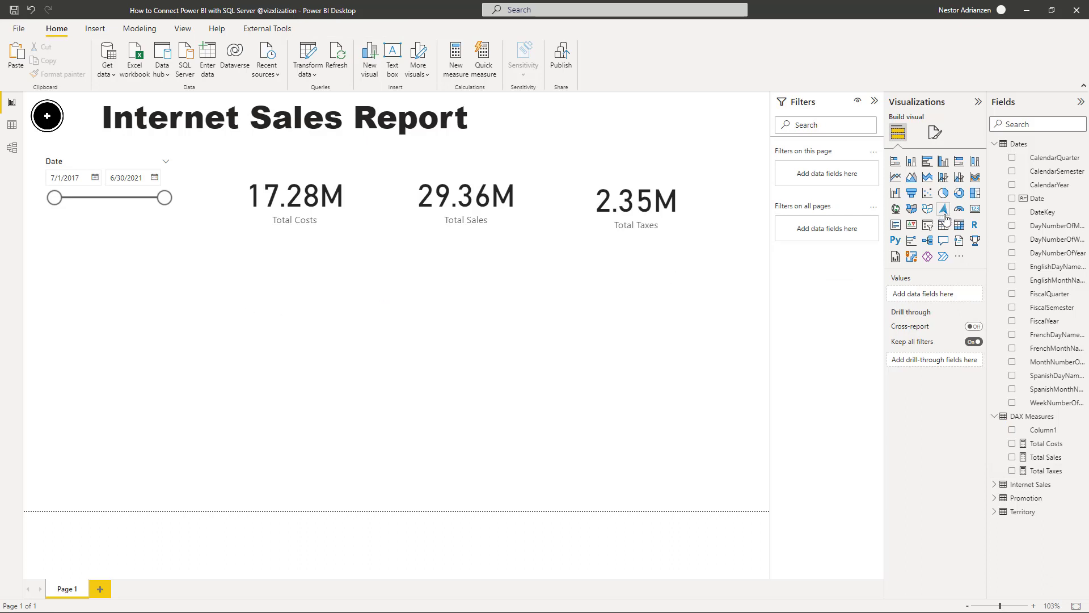
Add a line chart of Total Sales by Date, enlarge it, and place it below the date slicer
click(896, 177)
drag(109, 335, 110, 369)
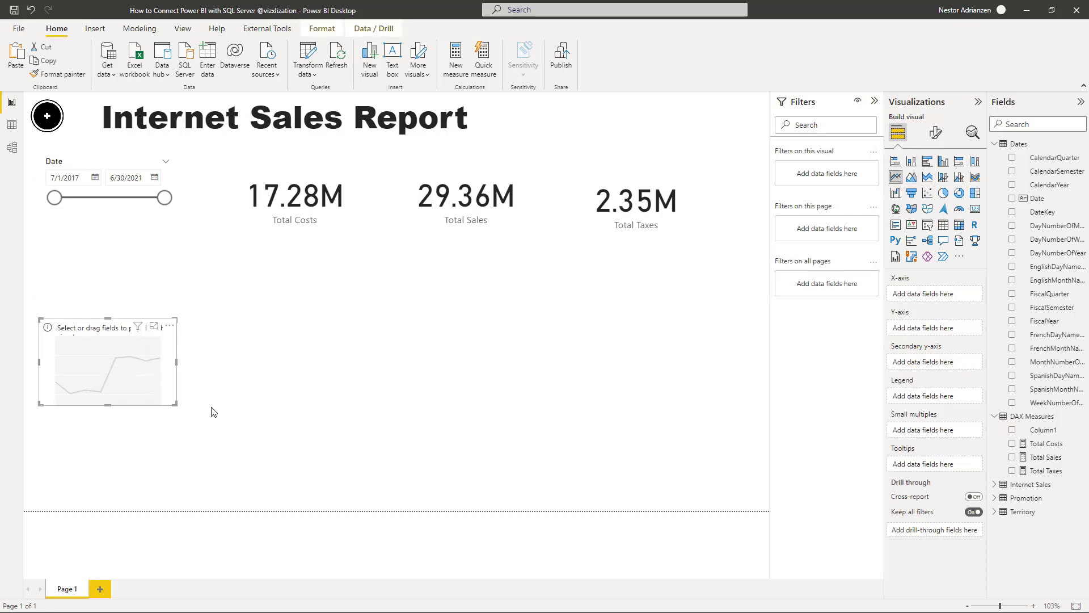
drag(1039, 204, 937, 295)
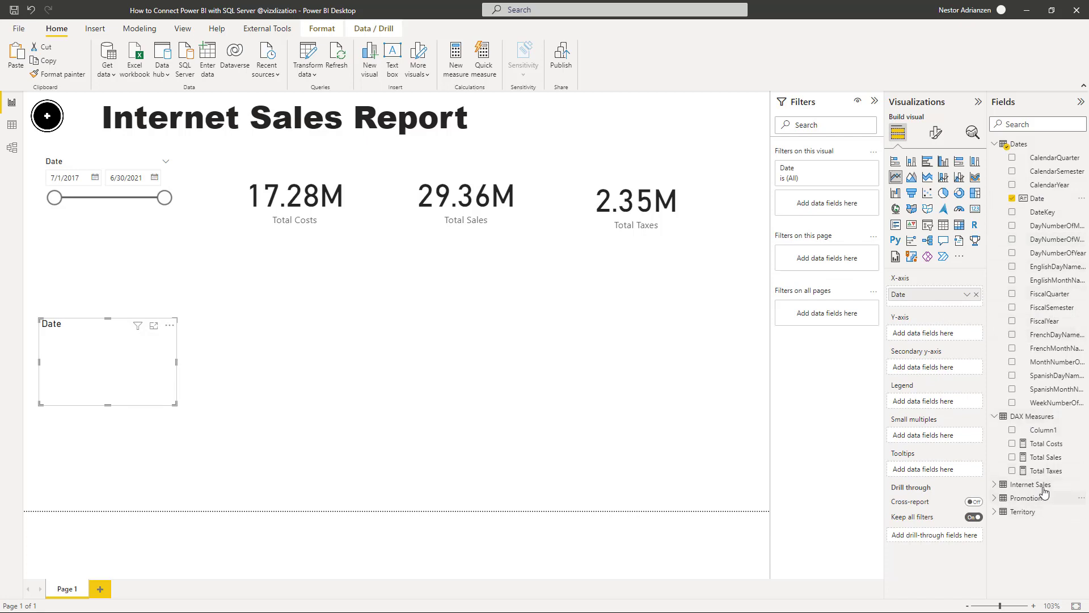
drag(1046, 459, 120, 358)
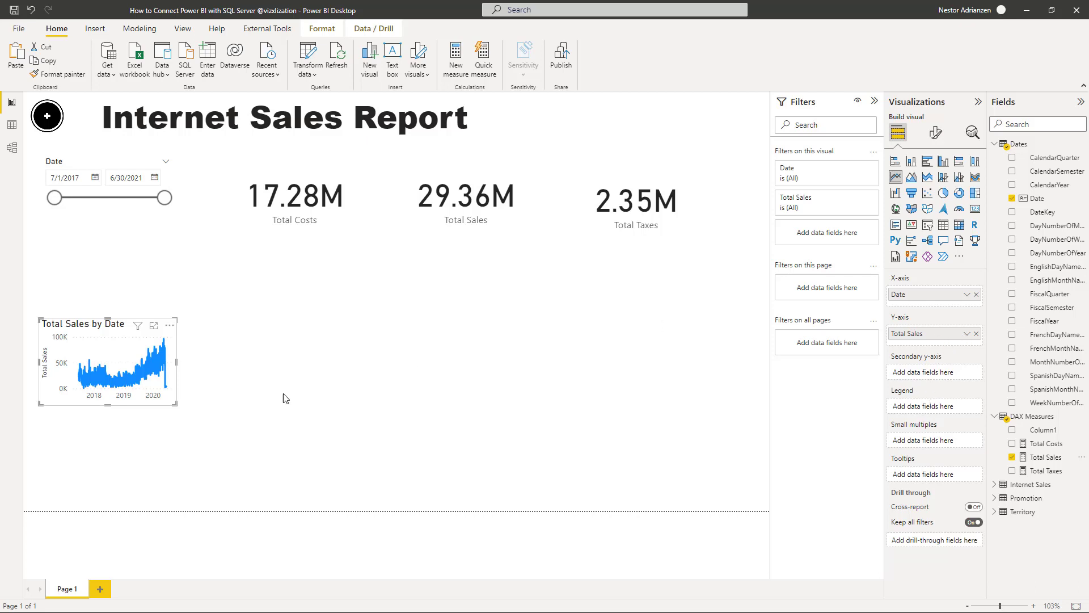
drag(175, 404, 382, 500)
drag(186, 334, 189, 258)
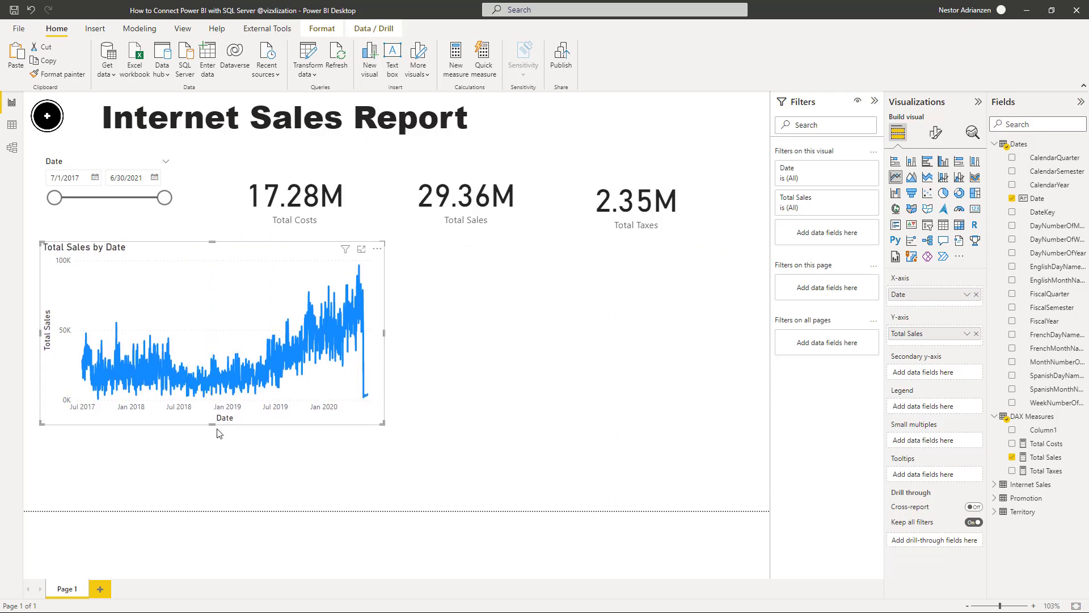
Stretch the Total Sales by Date line chart downward to just above the page's lower boundary
drag(214, 426, 214, 496)
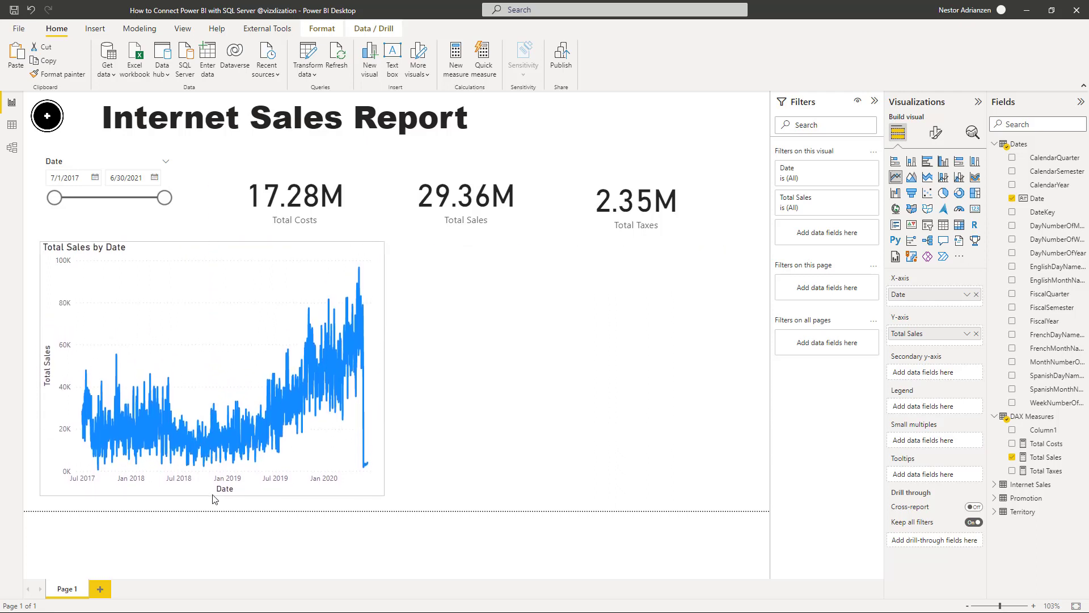
click(534, 409)
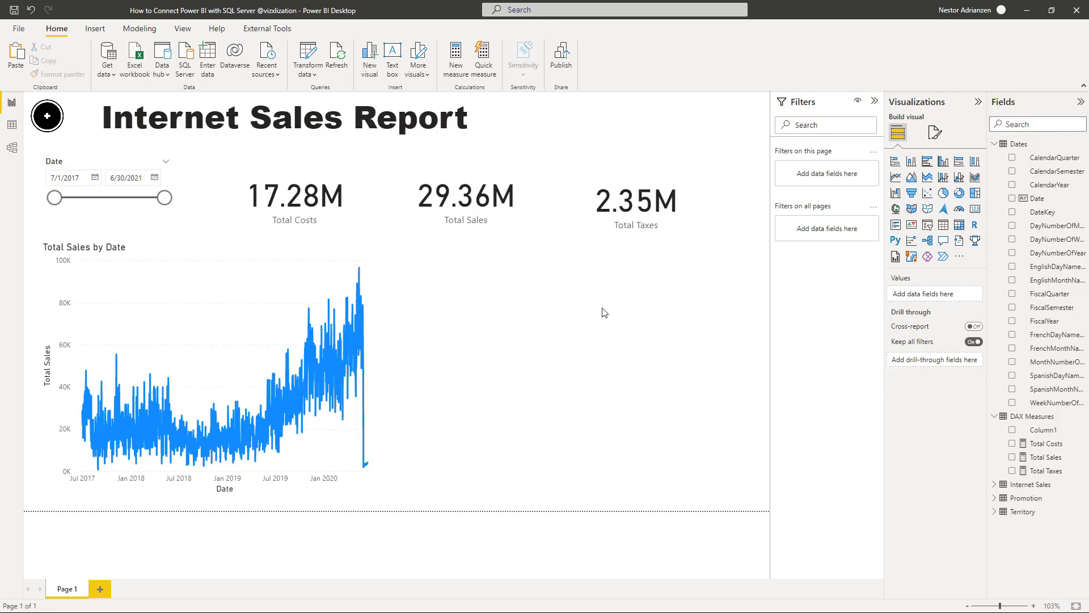
Add a clustered bar chart of Total Sales by EnglishPromotionType beside the line chart, widen it, and shift it slightly away from the line chart
click(927, 162)
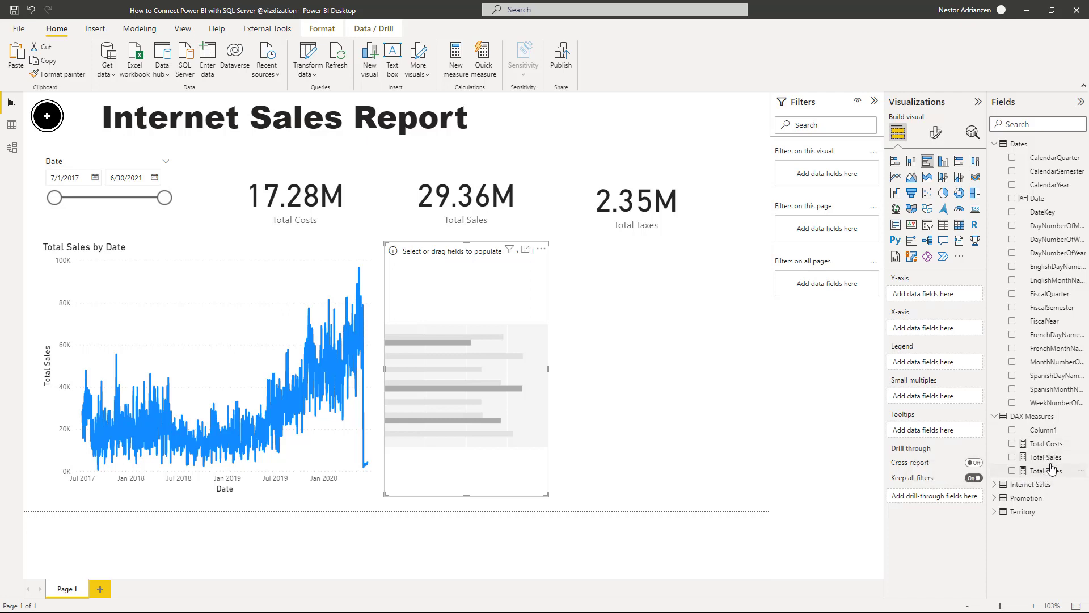
drag(565, 389, 497, 372)
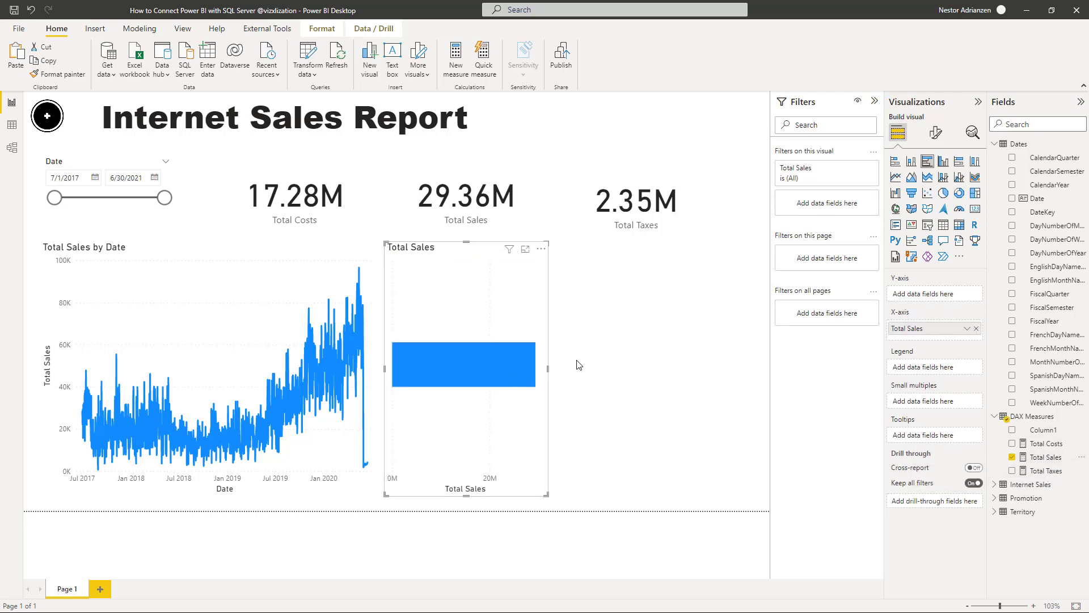
click(994, 145)
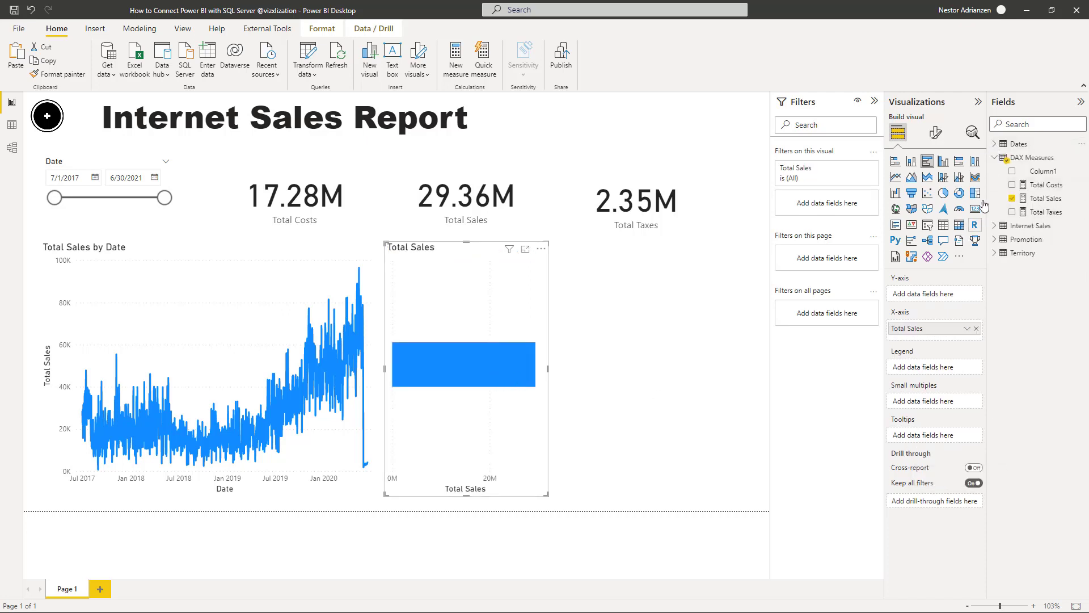
click(995, 240)
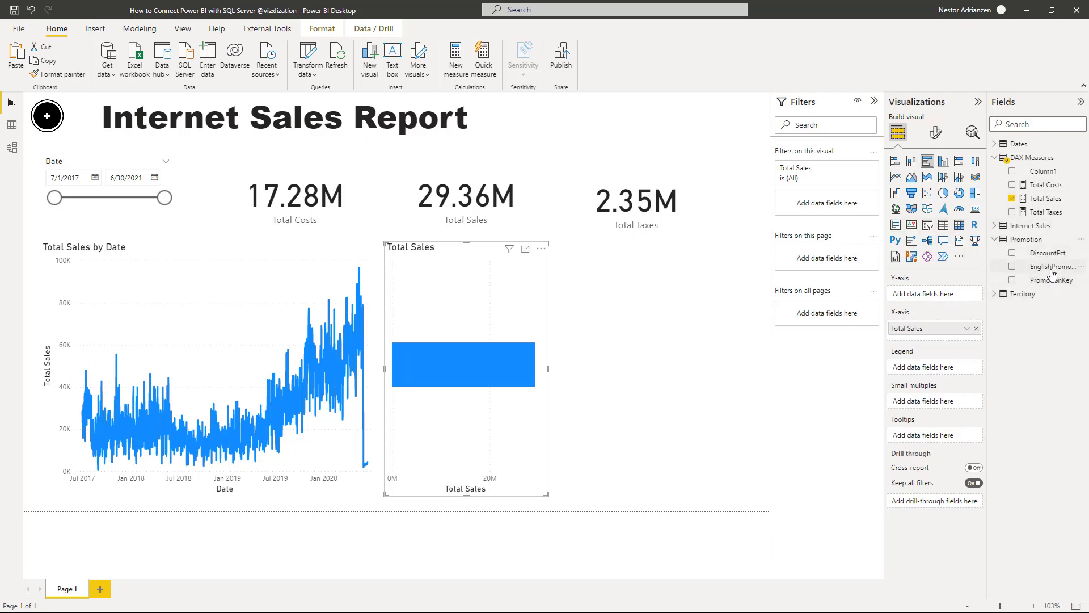
drag(1052, 273, 510, 306)
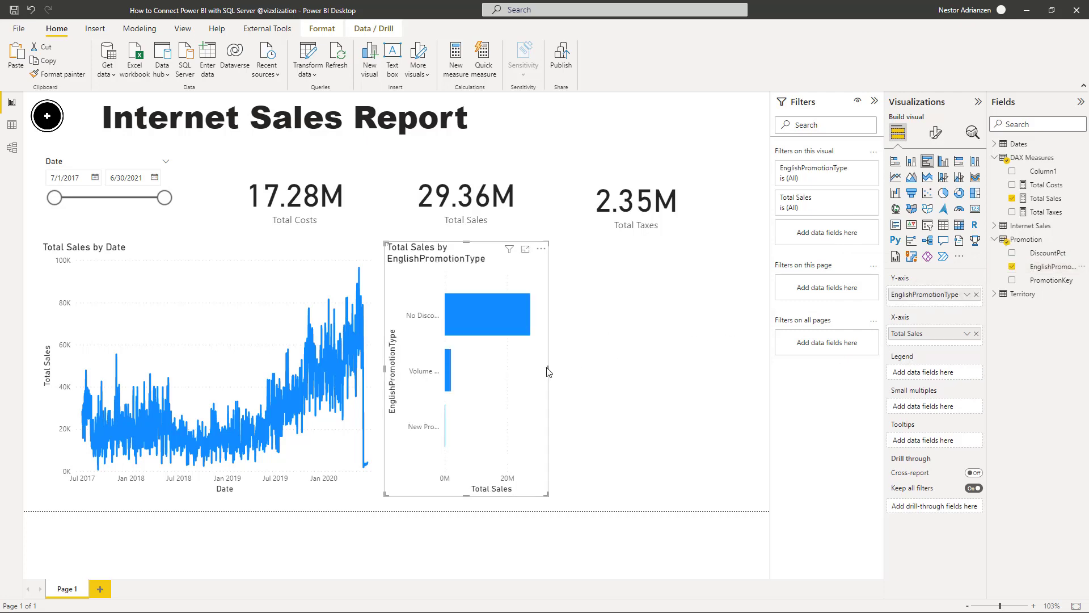
drag(548, 369, 655, 374)
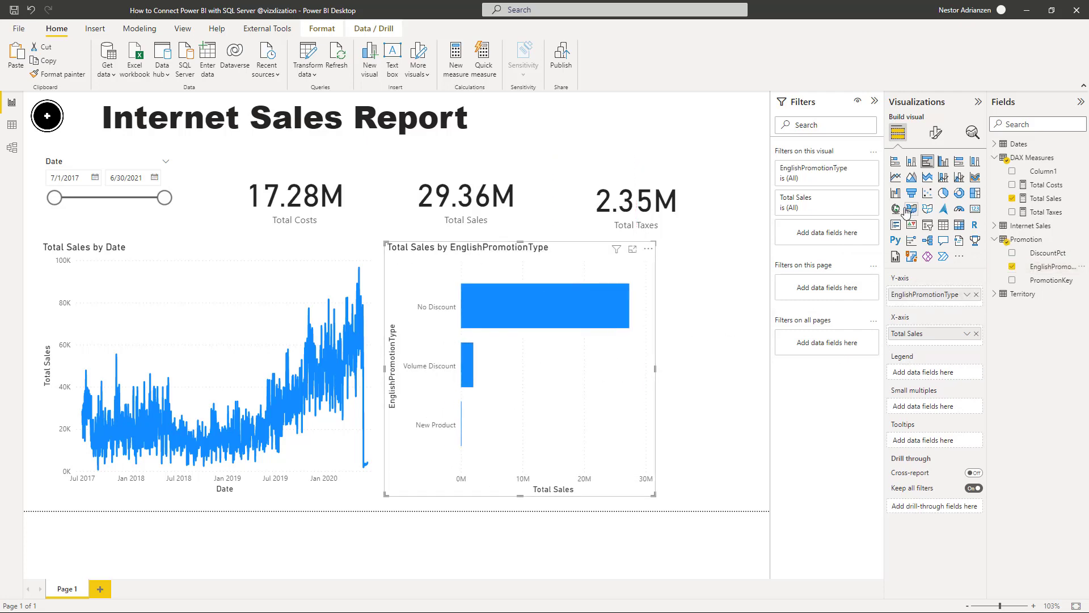
drag(558, 309, 570, 308)
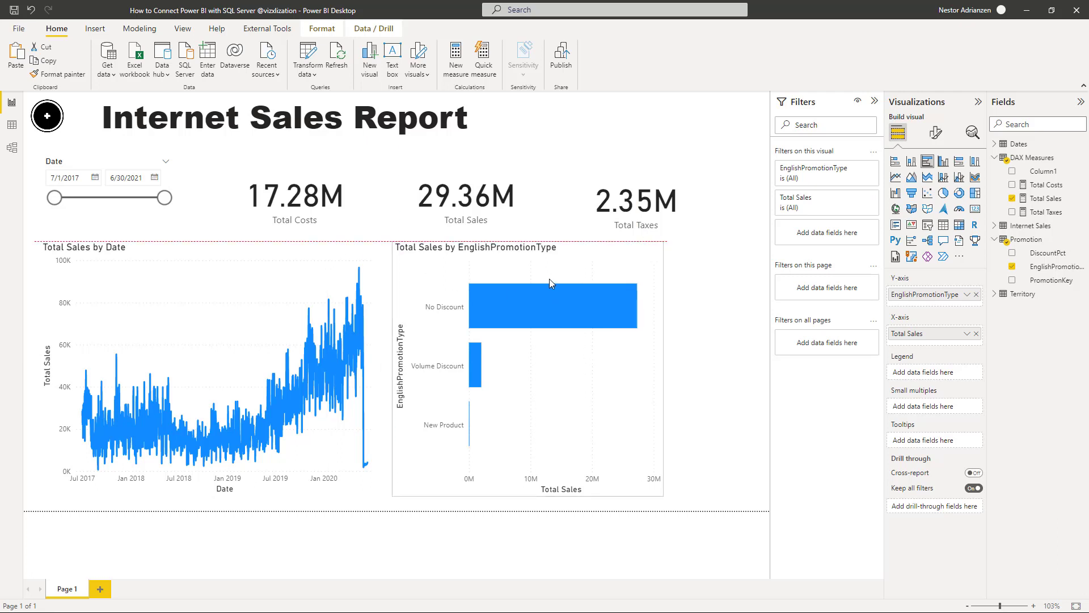
Narrow the Total Sales by Date line chart and move the promotion-type bar chart closer to it, freeing space for a third chart
click(315, 251)
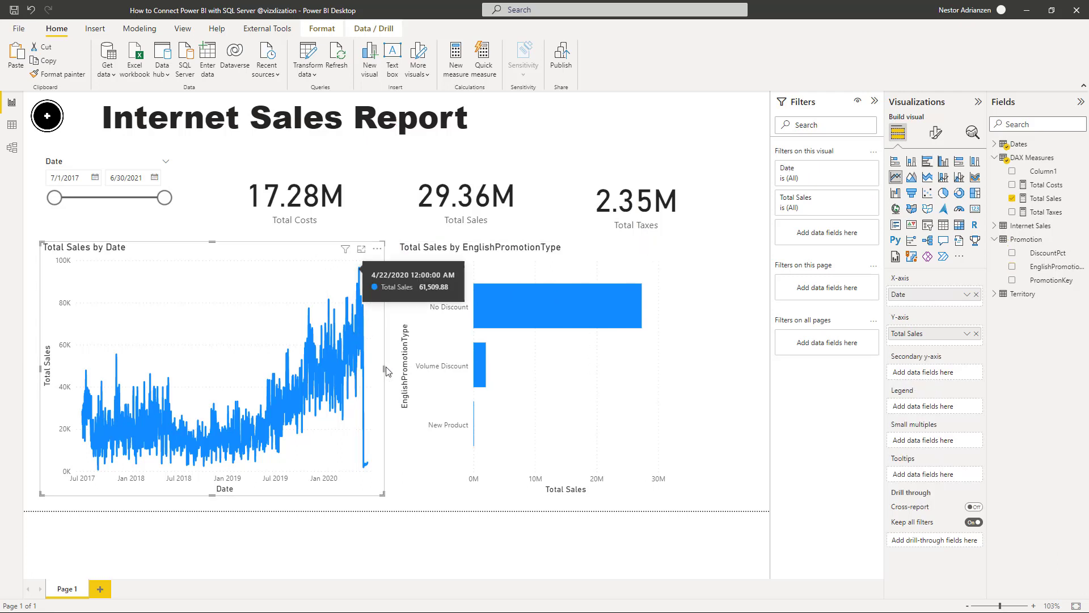
drag(384, 369, 336, 370)
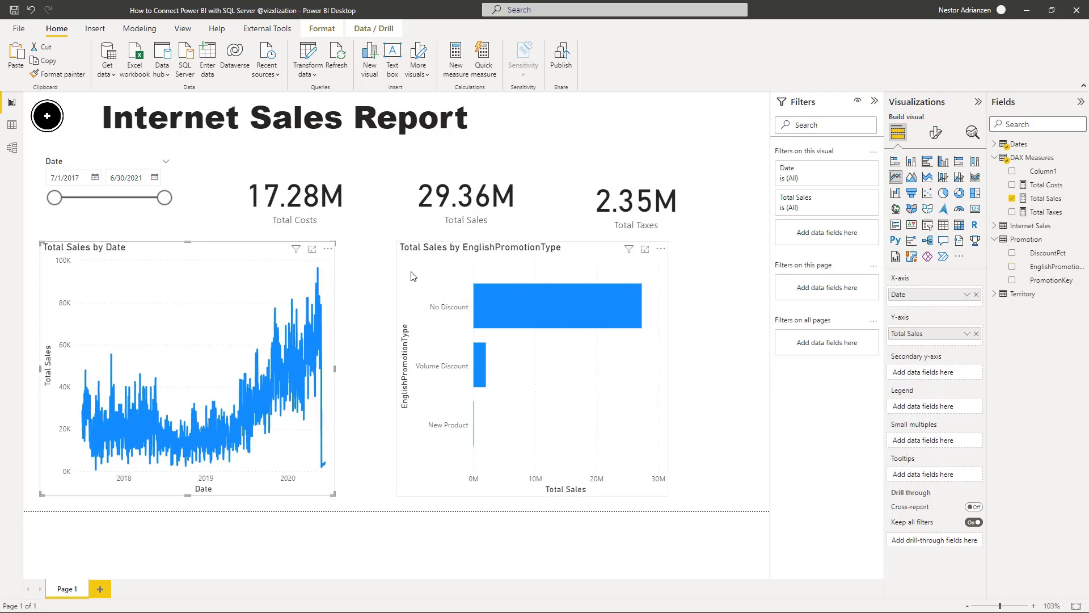
mouse_move(415, 274)
mouse_down()
mouse_move(392, 277)
mouse_move(404, 277)
mouse_up()
click(680, 295)
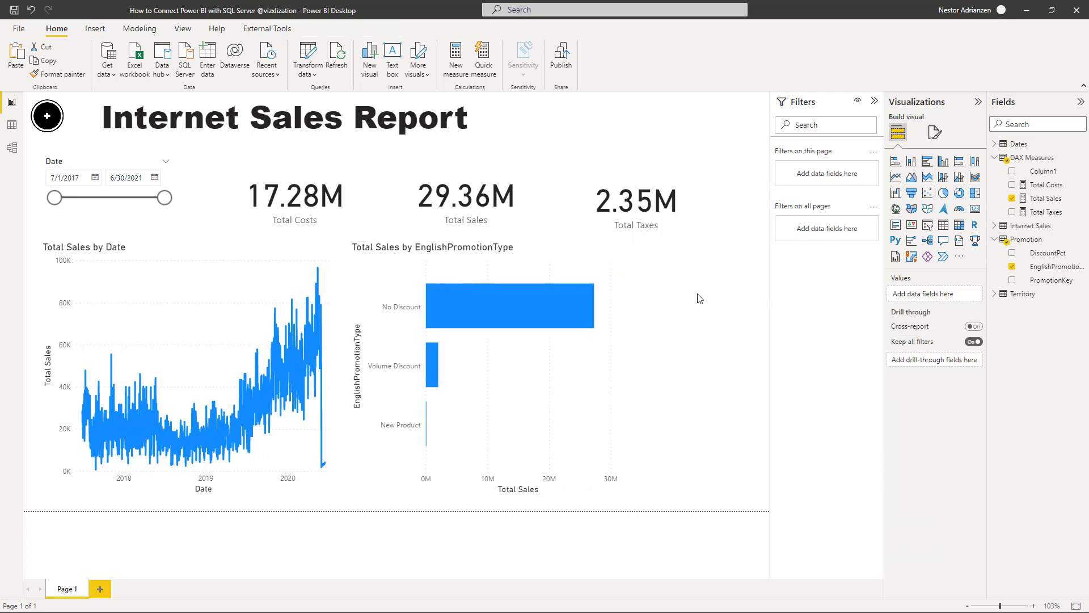
click(274, 251)
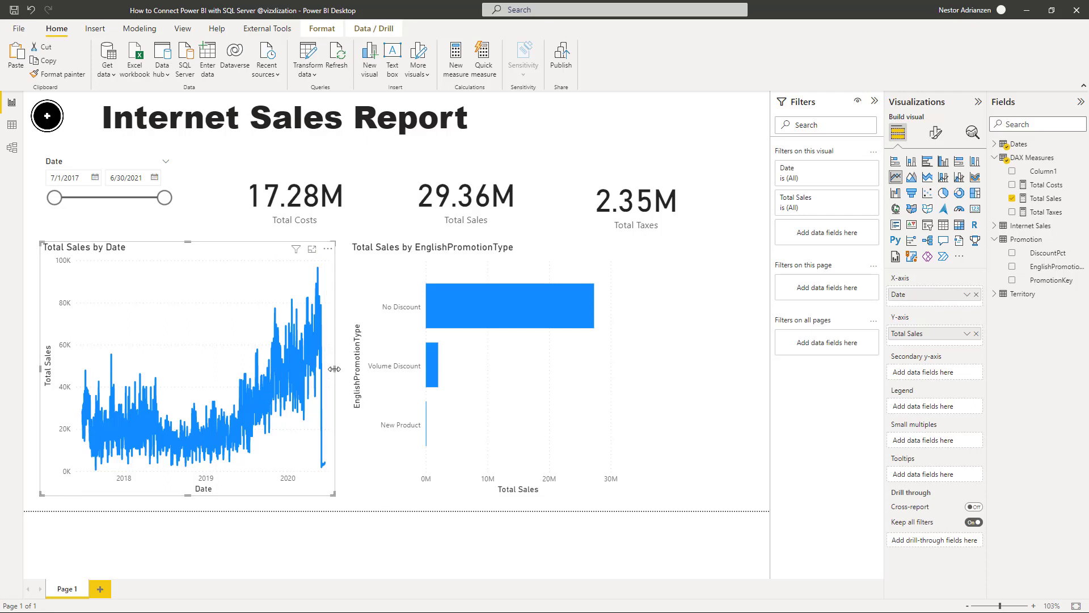
drag(335, 369, 278, 375)
drag(384, 287, 352, 287)
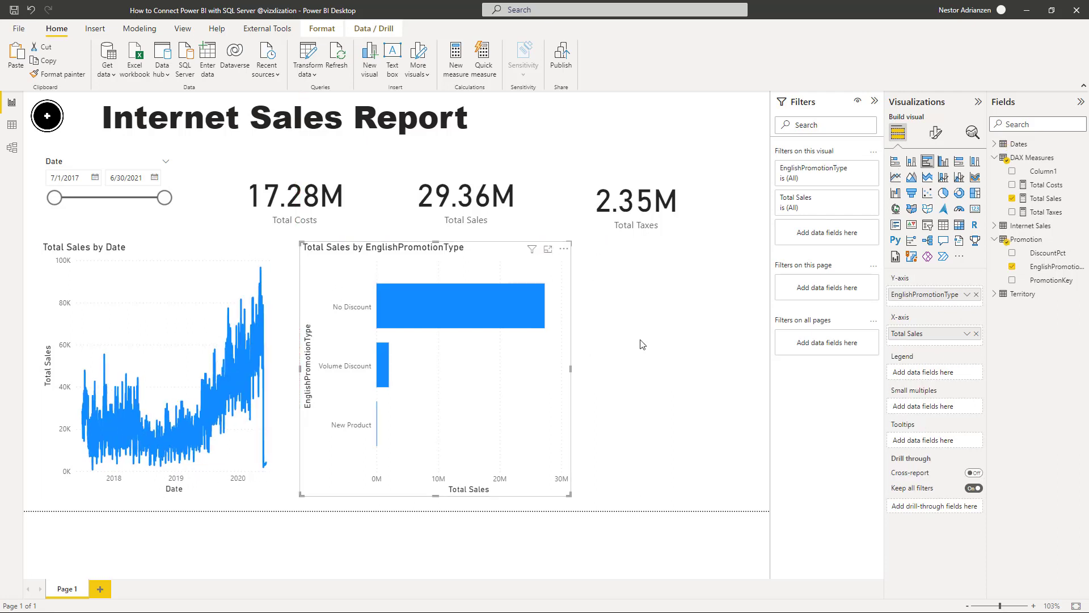
Duplicate the Total Sales by EnglishPromotionType bar chart and place the copy at the end of the chart row
click(576, 309)
click(471, 262)
key(ctrl+c)
key(ctrl+v)
drag(503, 272, 695, 278)
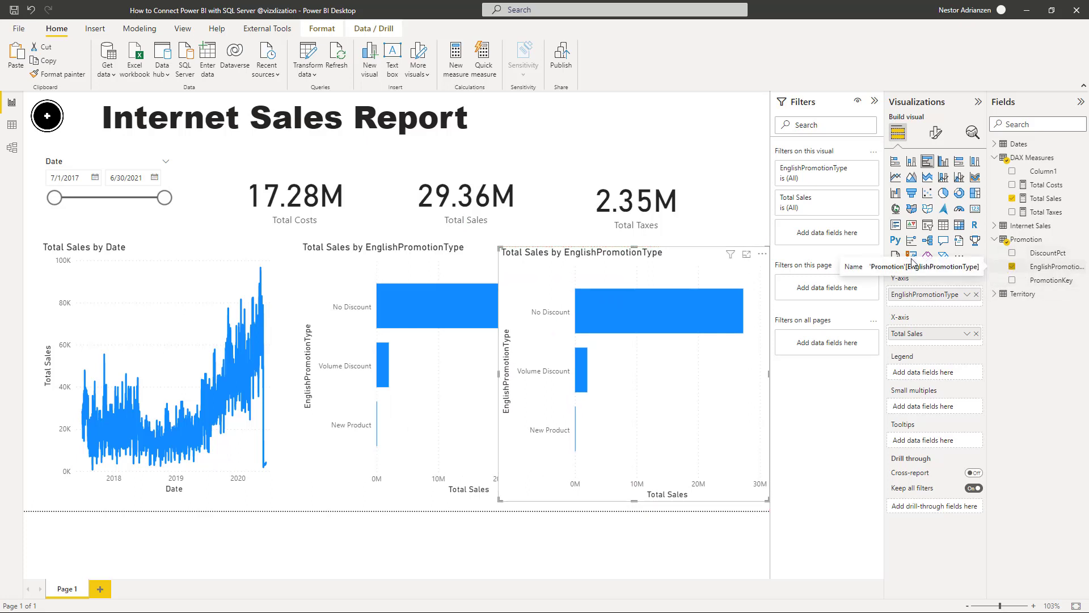
Replace EnglishPromotionType with SalesTerritoryRegion from the Territory table in the copied bar chart, widening the field list to read the names
click(995, 240)
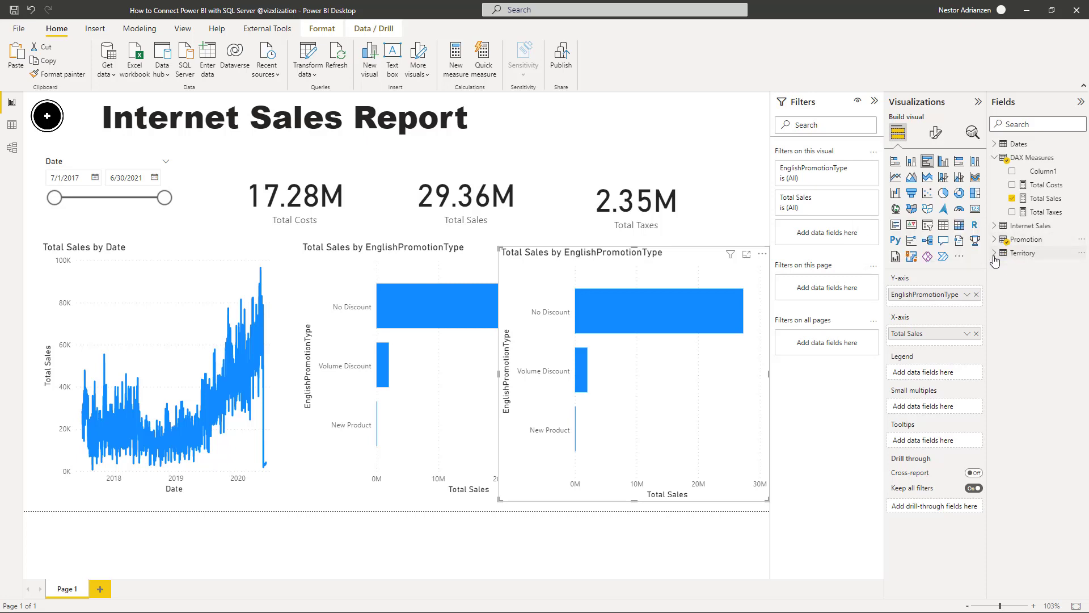
click(996, 253)
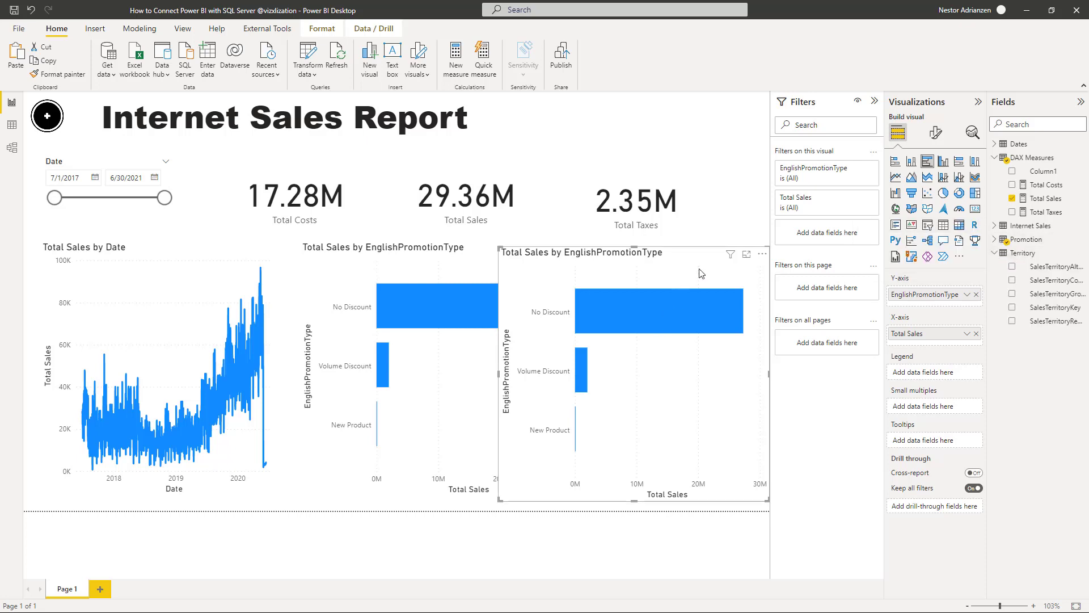
drag(973, 307, 800, 298)
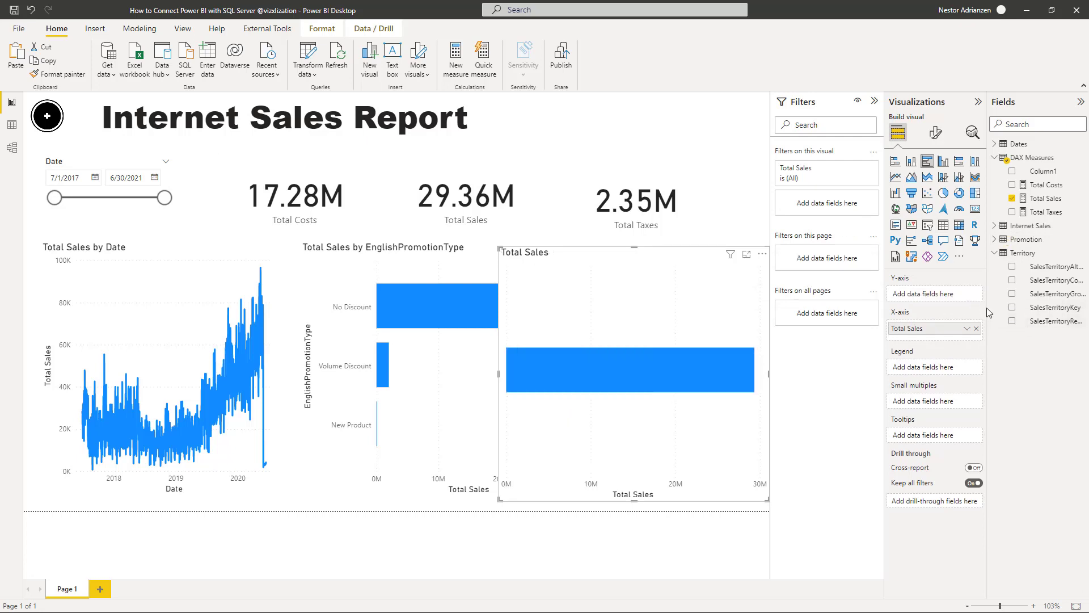
drag(987, 307, 961, 310)
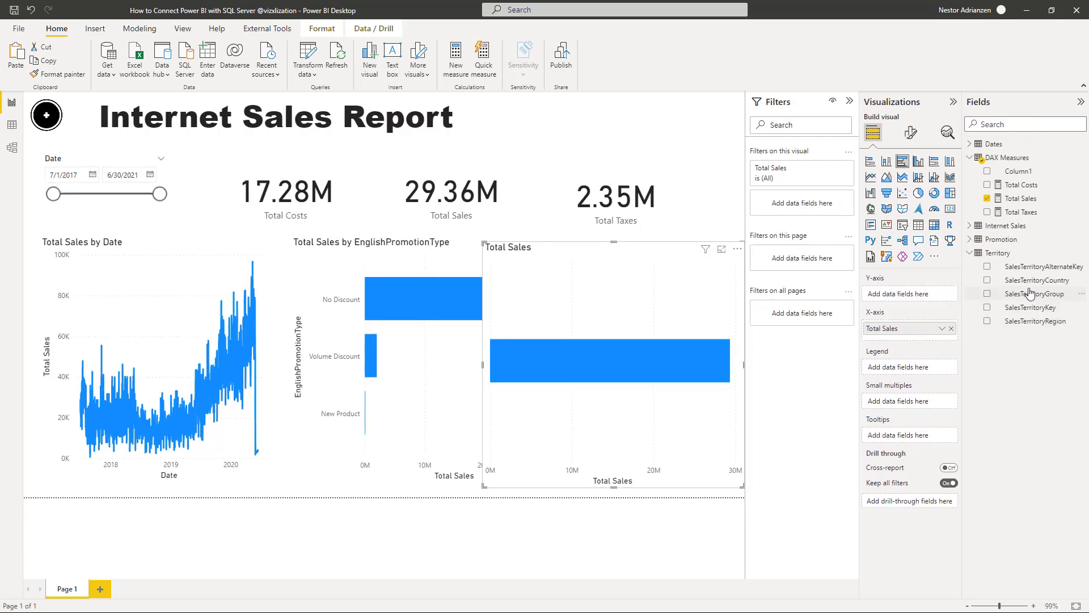
drag(1036, 326, 631, 311)
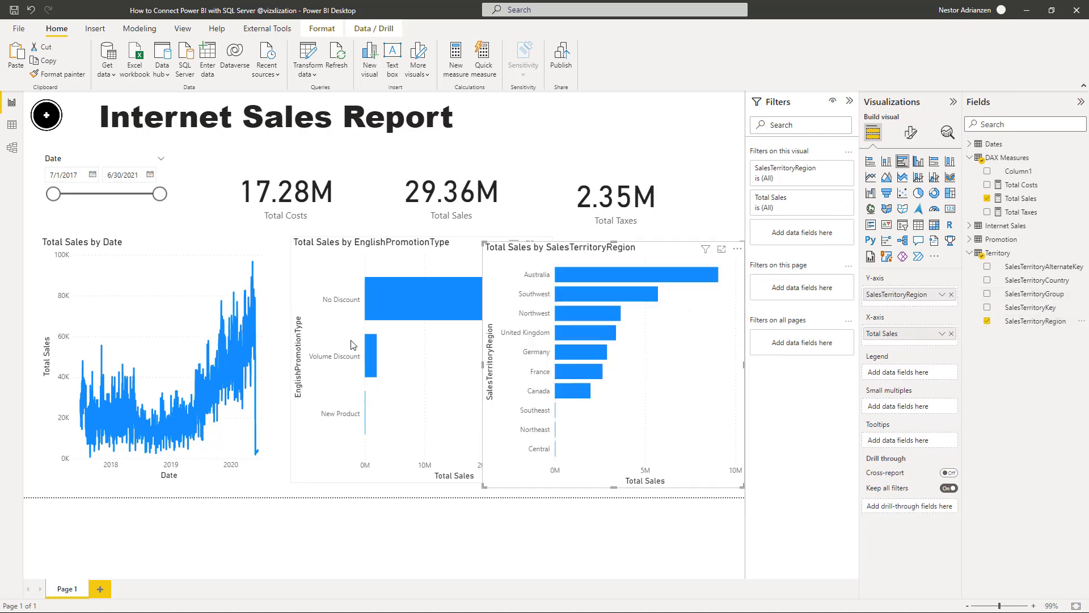
Narrow the line chart, move the promotion-type bar chart closer to it, and narrow that bar chart so it clears the territory chart
click(188, 250)
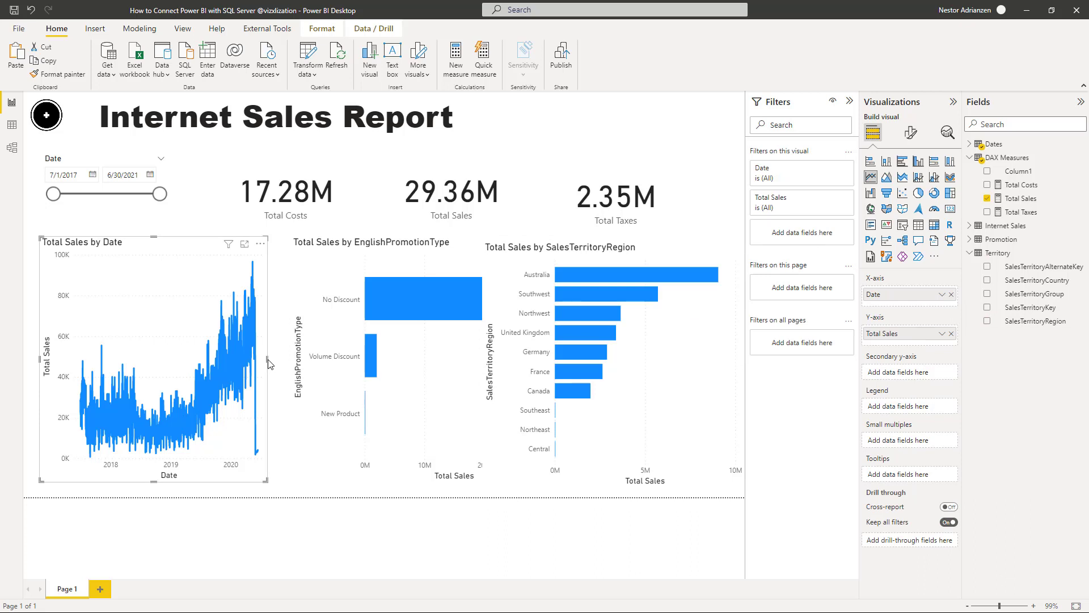
drag(267, 363, 229, 364)
drag(337, 287, 295, 286)
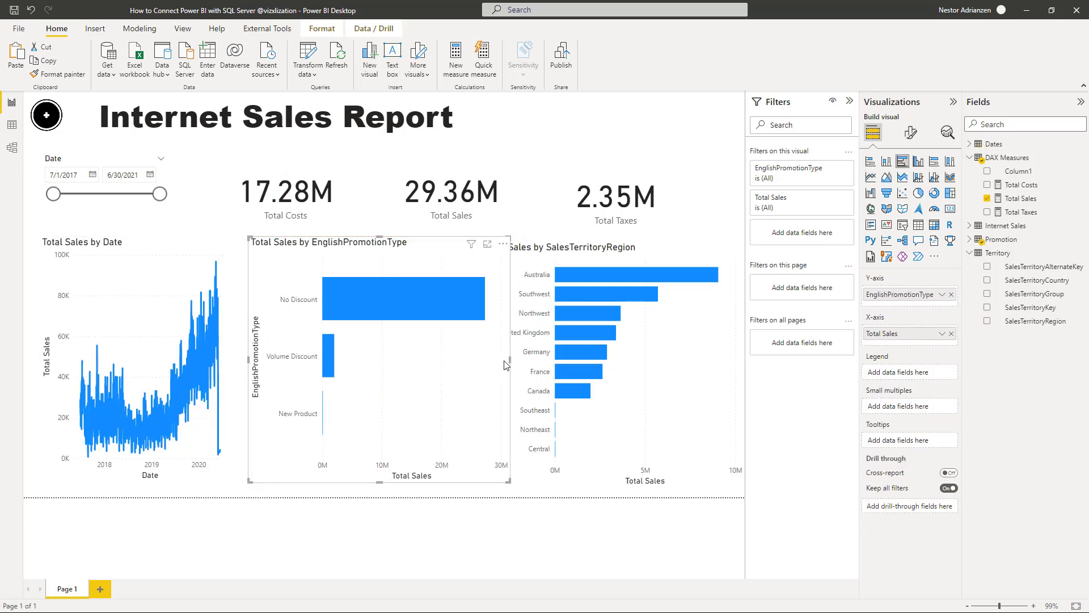
drag(507, 364, 462, 359)
Align the SalesTerritoryRegion bar chart with the other charts and the Total Taxes card with the other cards
click(563, 292)
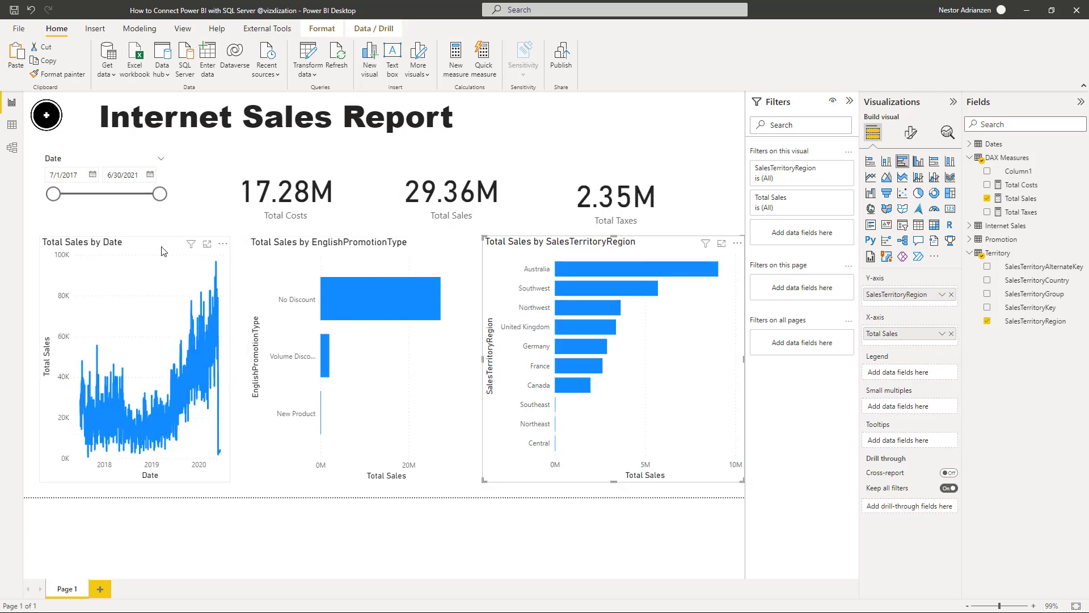
click(567, 171)
click(539, 129)
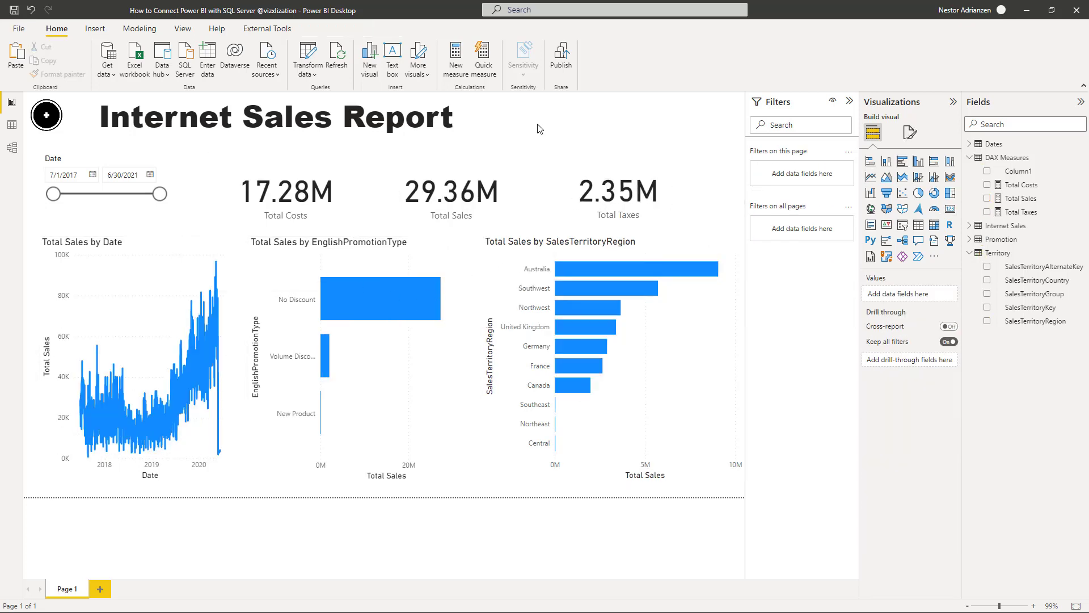